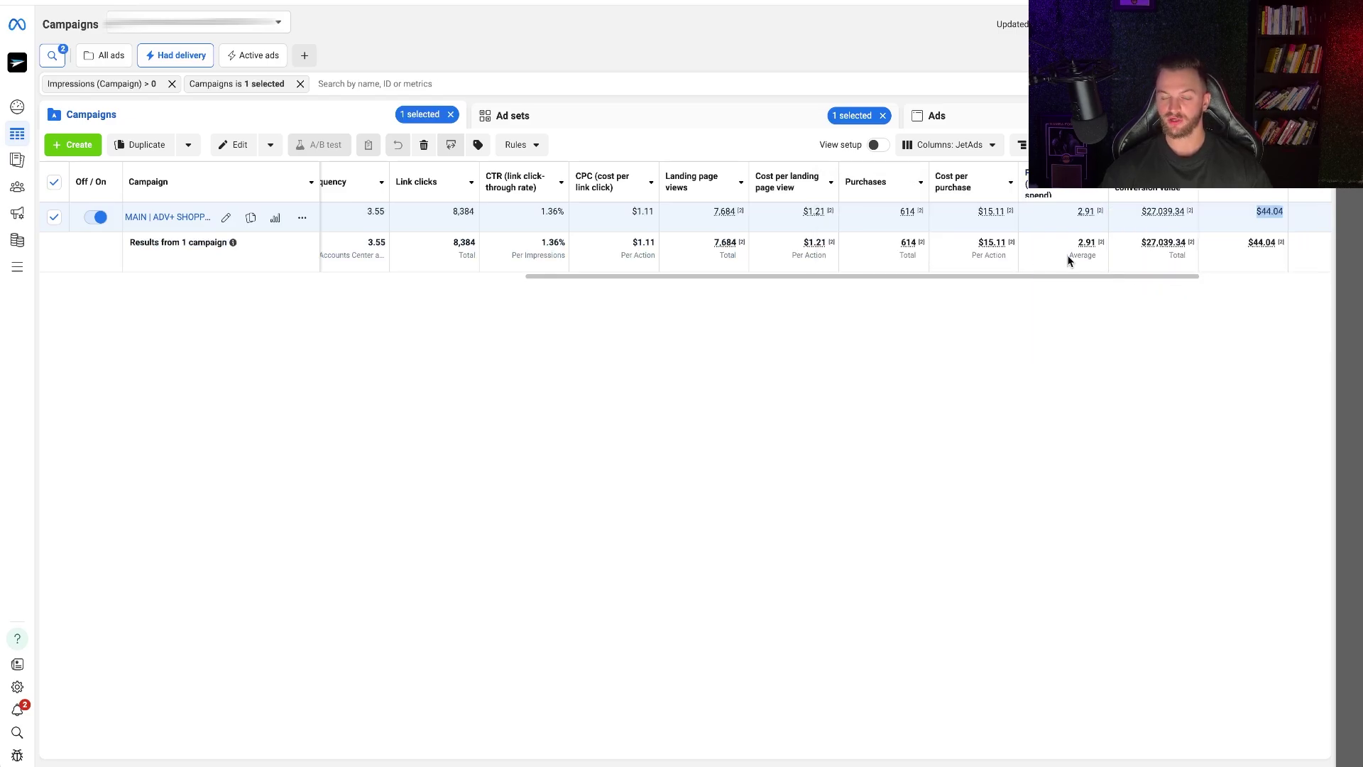
Review the selected campaign's purchase, ROAS, conversion value and AOV metrics, including the percentage metrics that follow.
scroll(1070, 257, "right", 3)
scroll(1068, 258, "right", 3)
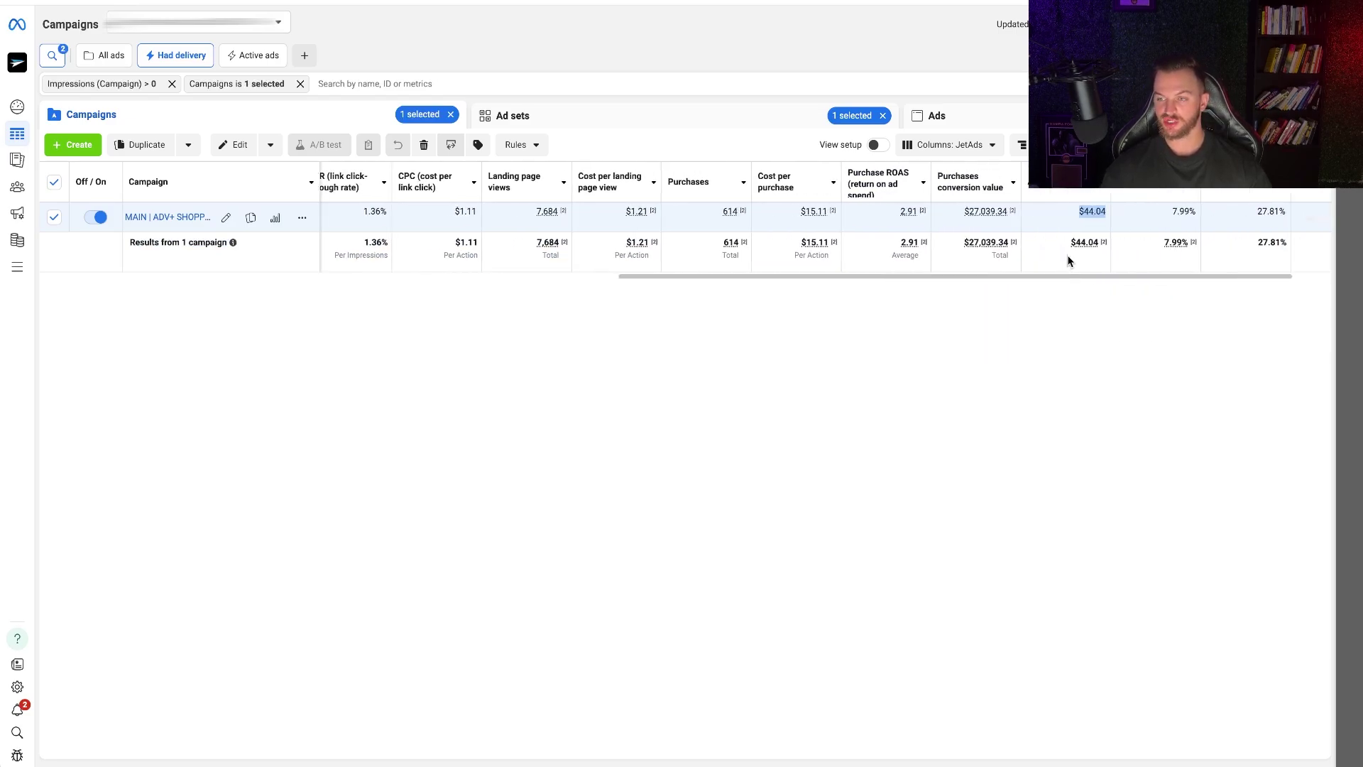
left_click_drag(1110, 212, 1135, 213)
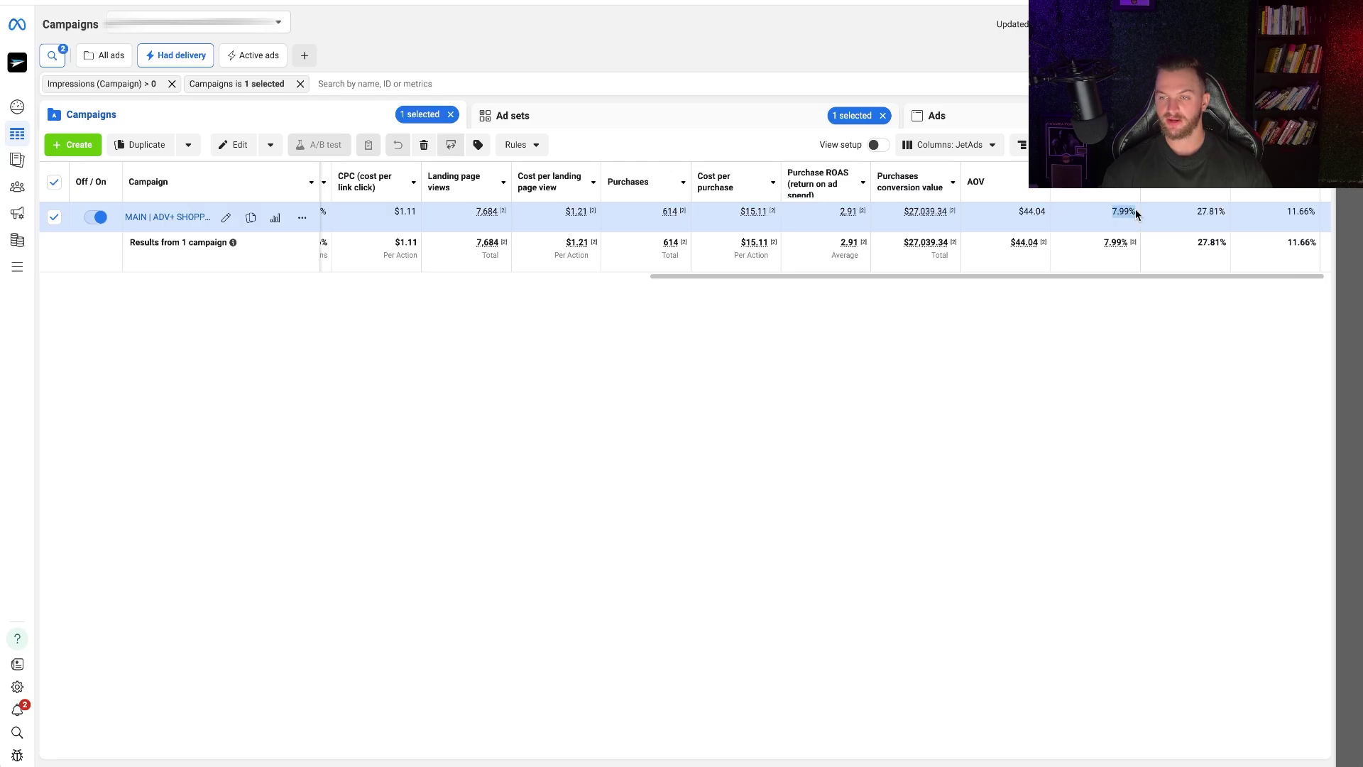
left_click(1185, 222)
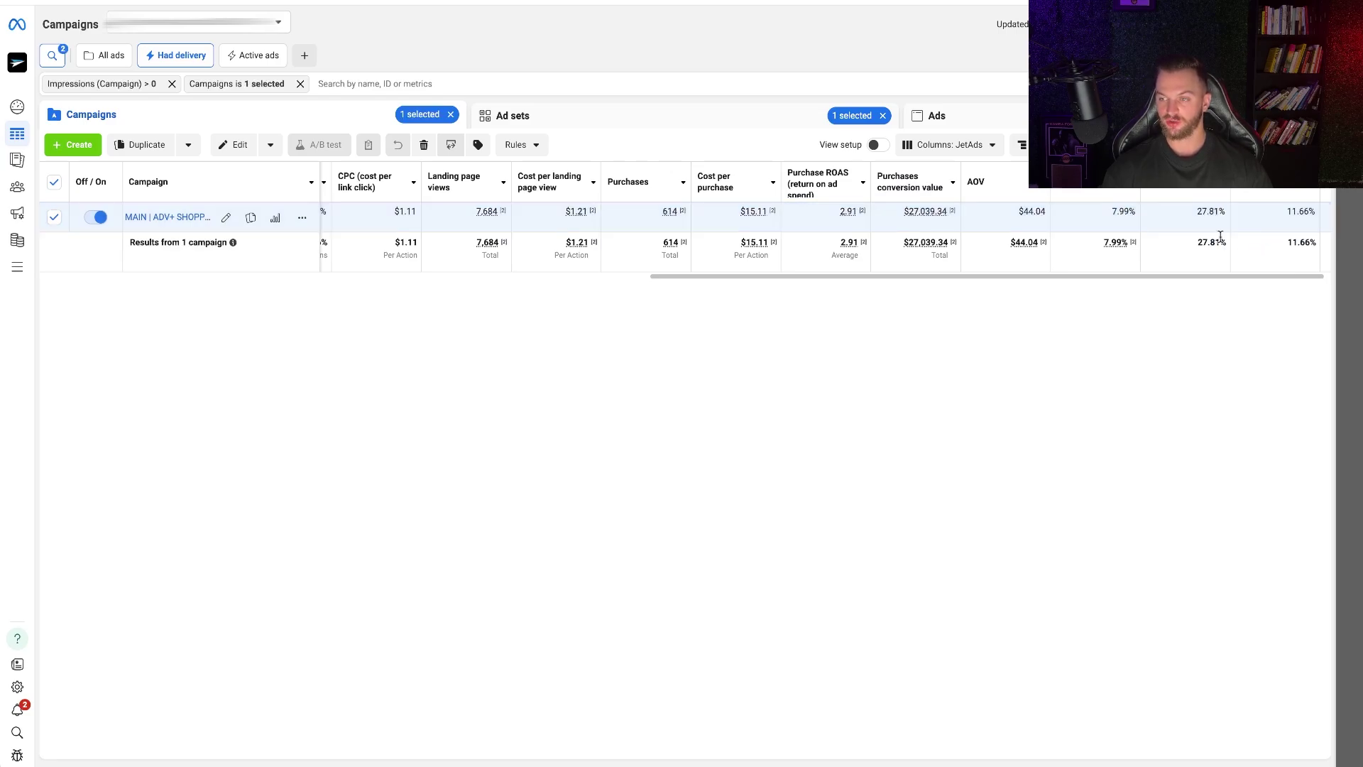
scroll(1218, 235, "left", 2)
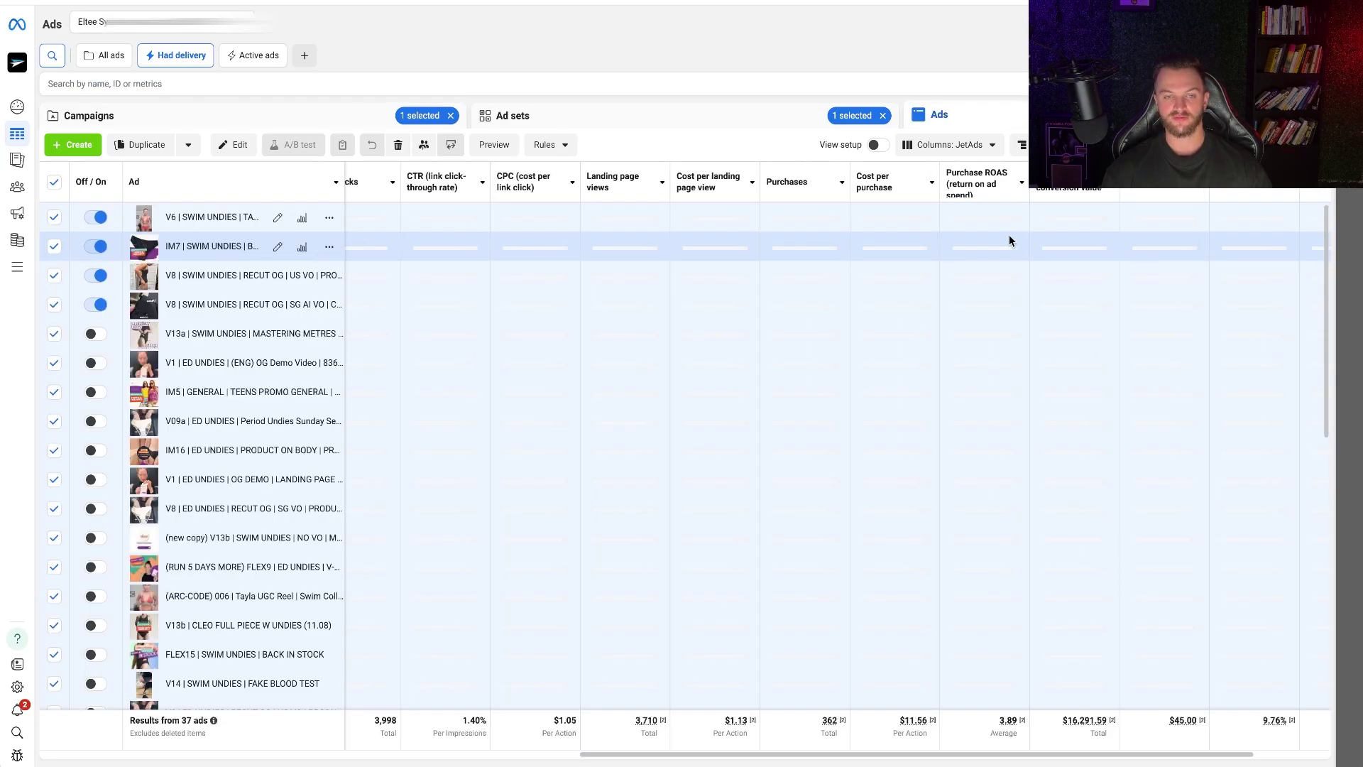
Examine the performance metrics of all the ads inside the selected Advantage+ shopping campaign.
mouse_move(611, 181)
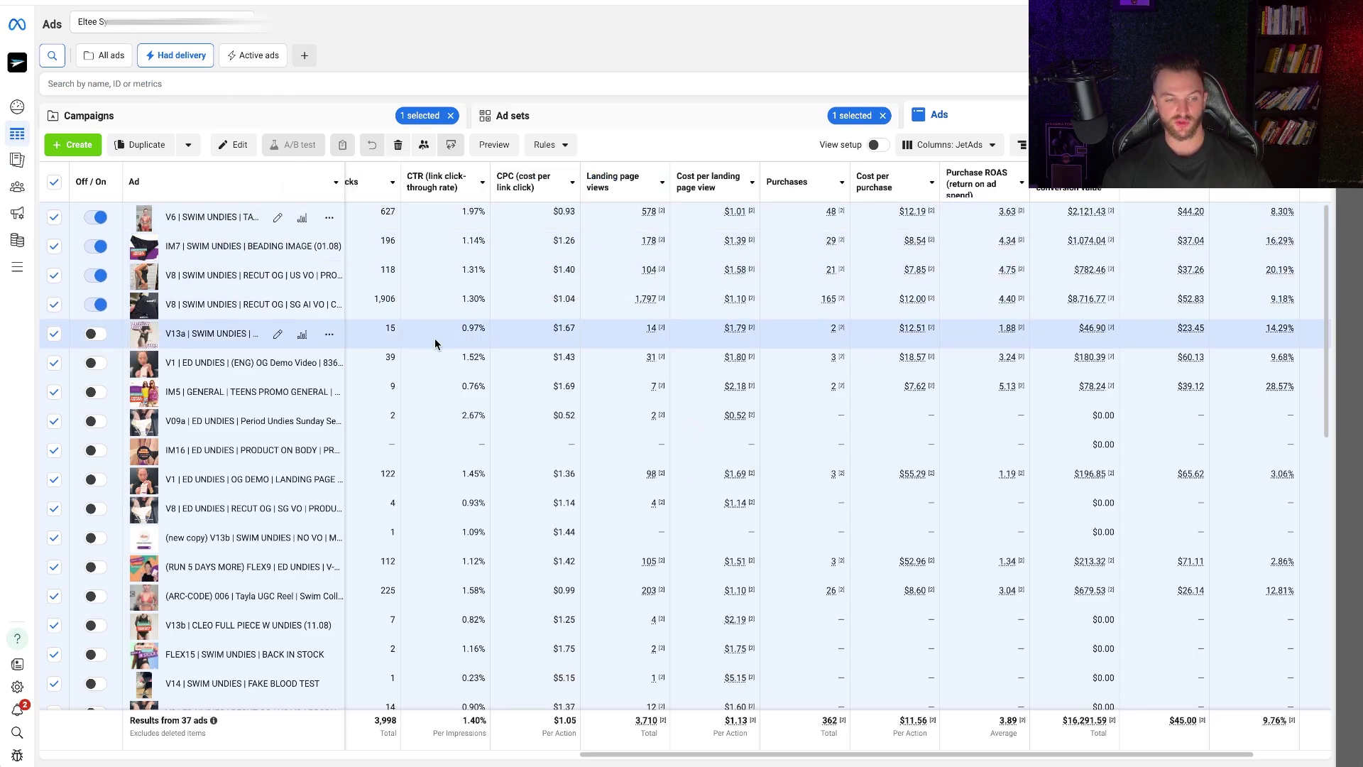
scroll(436, 343, "down", 5)
scroll(436, 344, "down", 3)
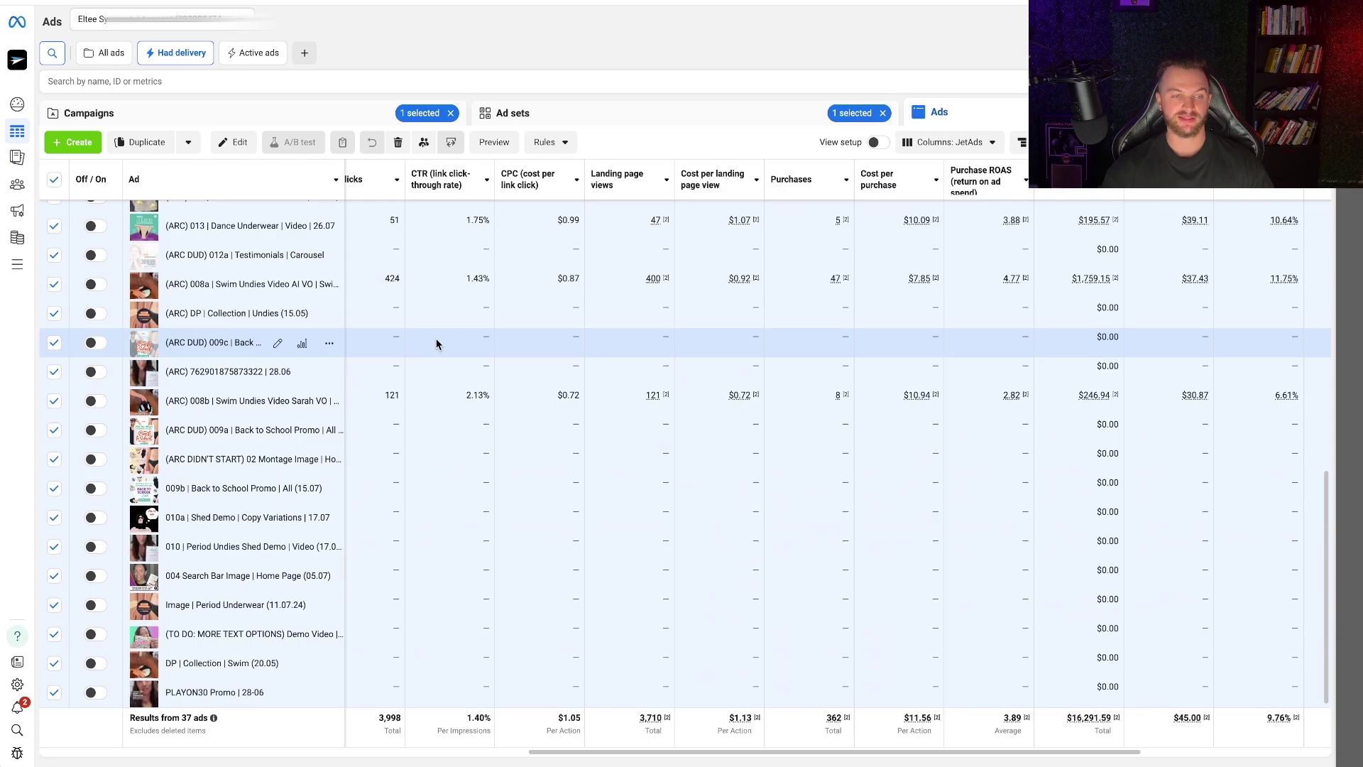
scroll(436, 344, "up", 10)
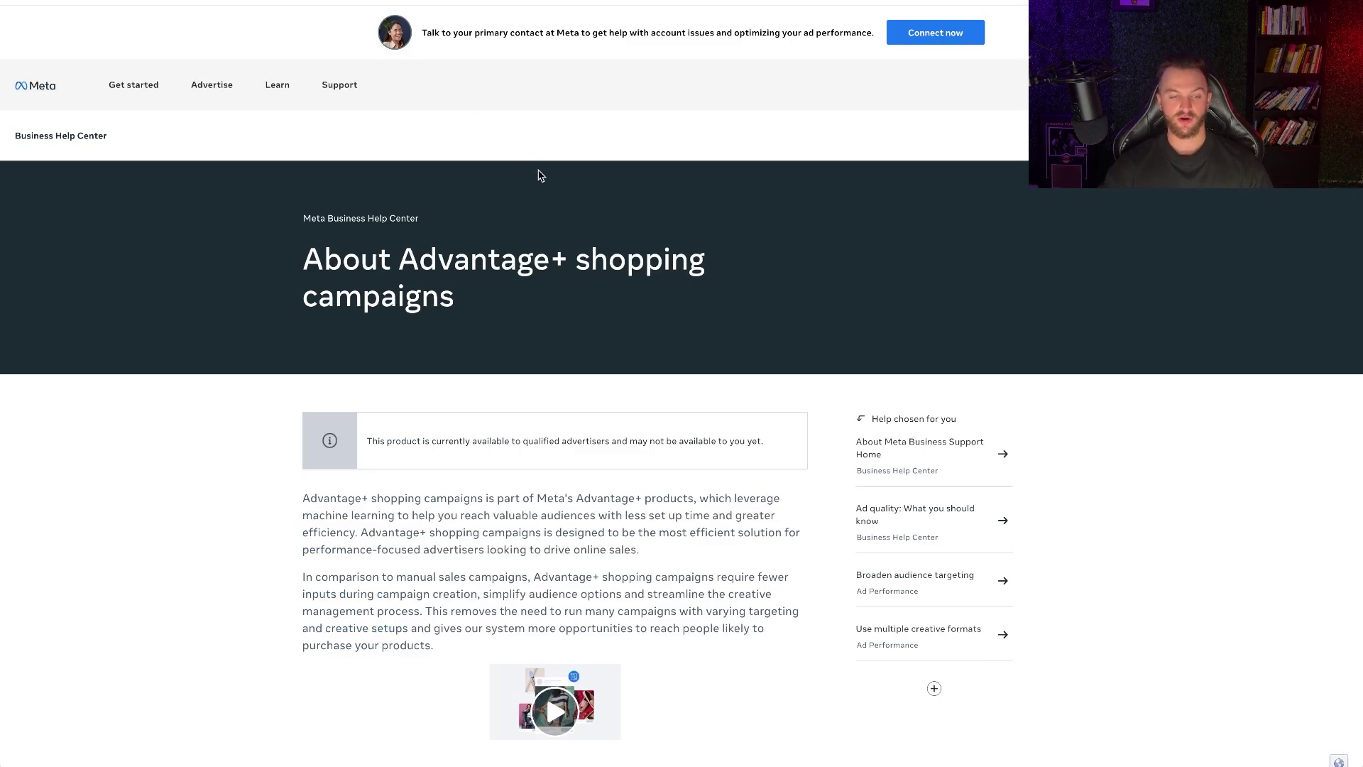
Read the introductory paragraph of Meta's "About Advantage+ shopping campaigns" help article, highlighting its key statements and dismissing the feedback survey.
scroll(556, 244, "down", 1)
scroll(556, 245, "down", 2)
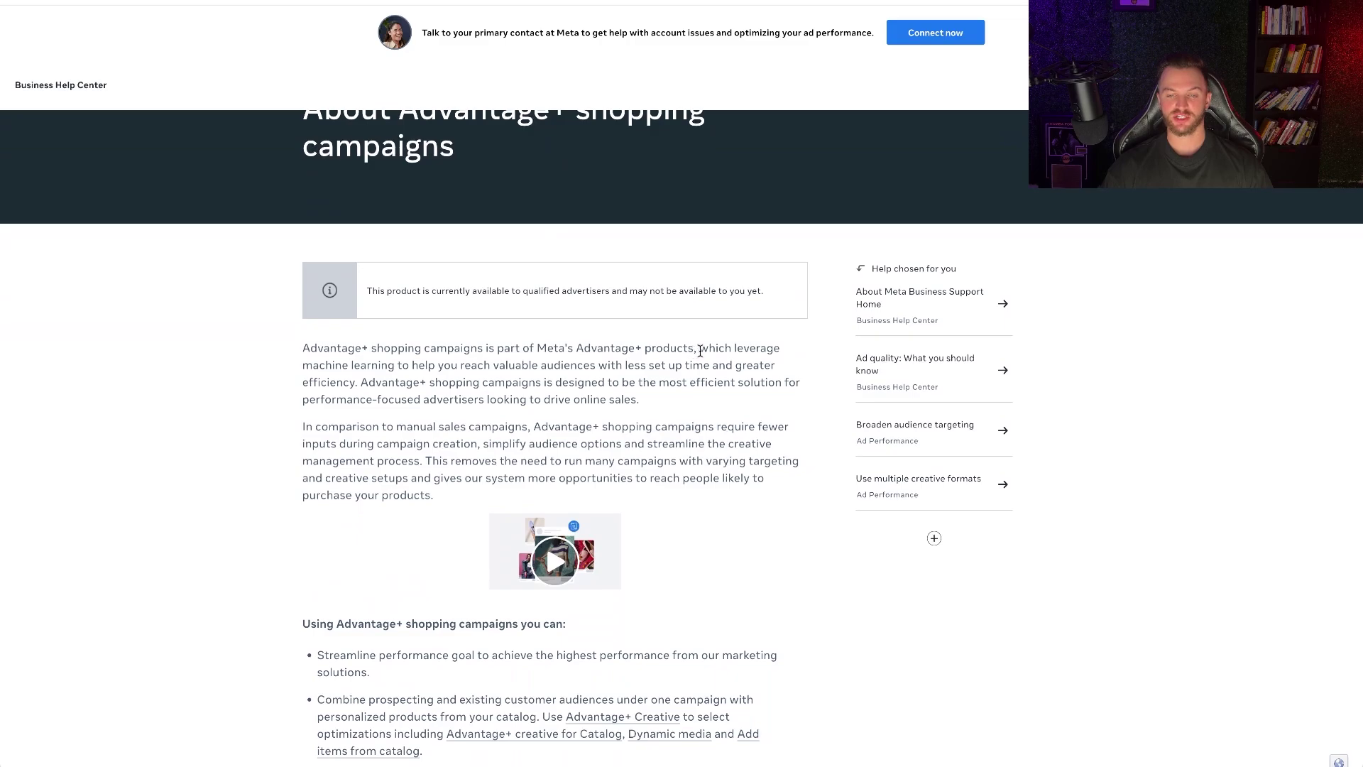
left_click_drag(301, 375, 655, 372)
left_click(658, 372)
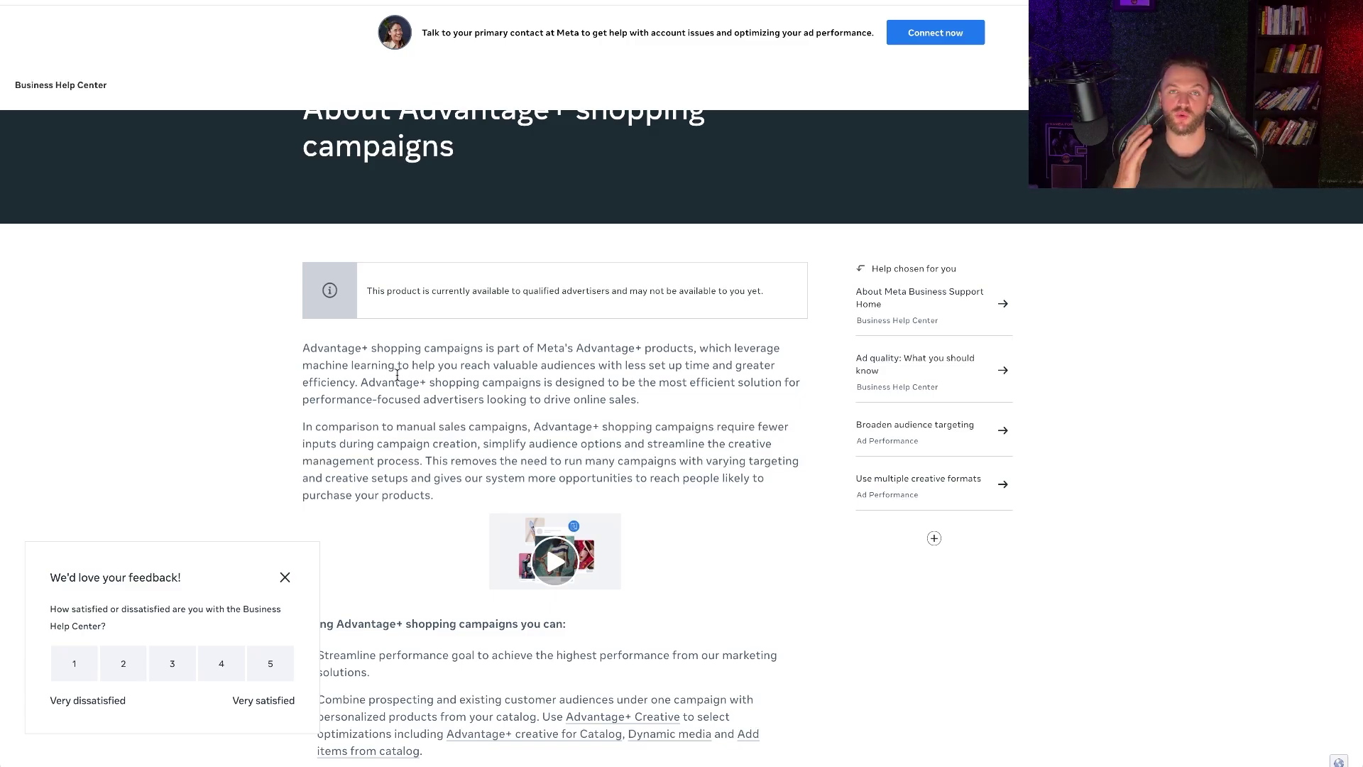
left_click(285, 577)
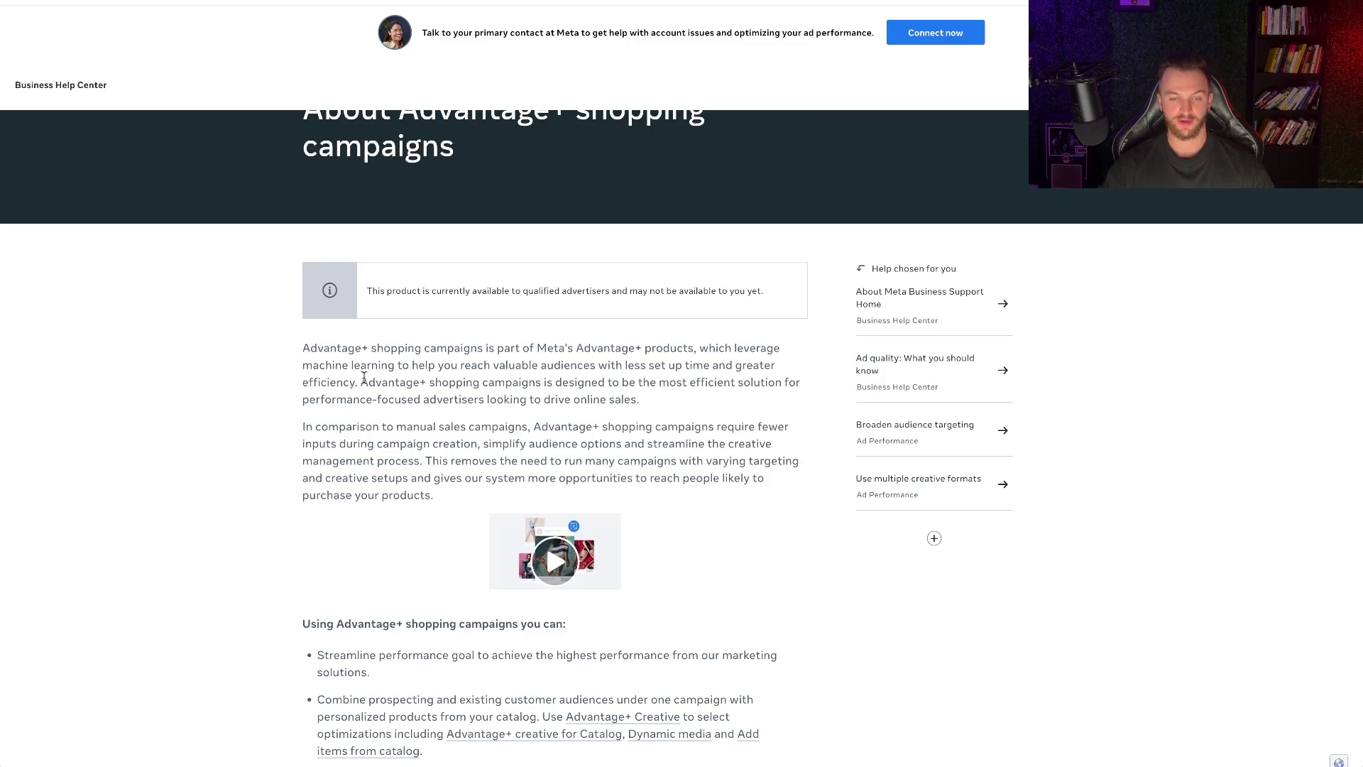
left_click_drag(436, 365, 579, 375)
left_click(389, 382)
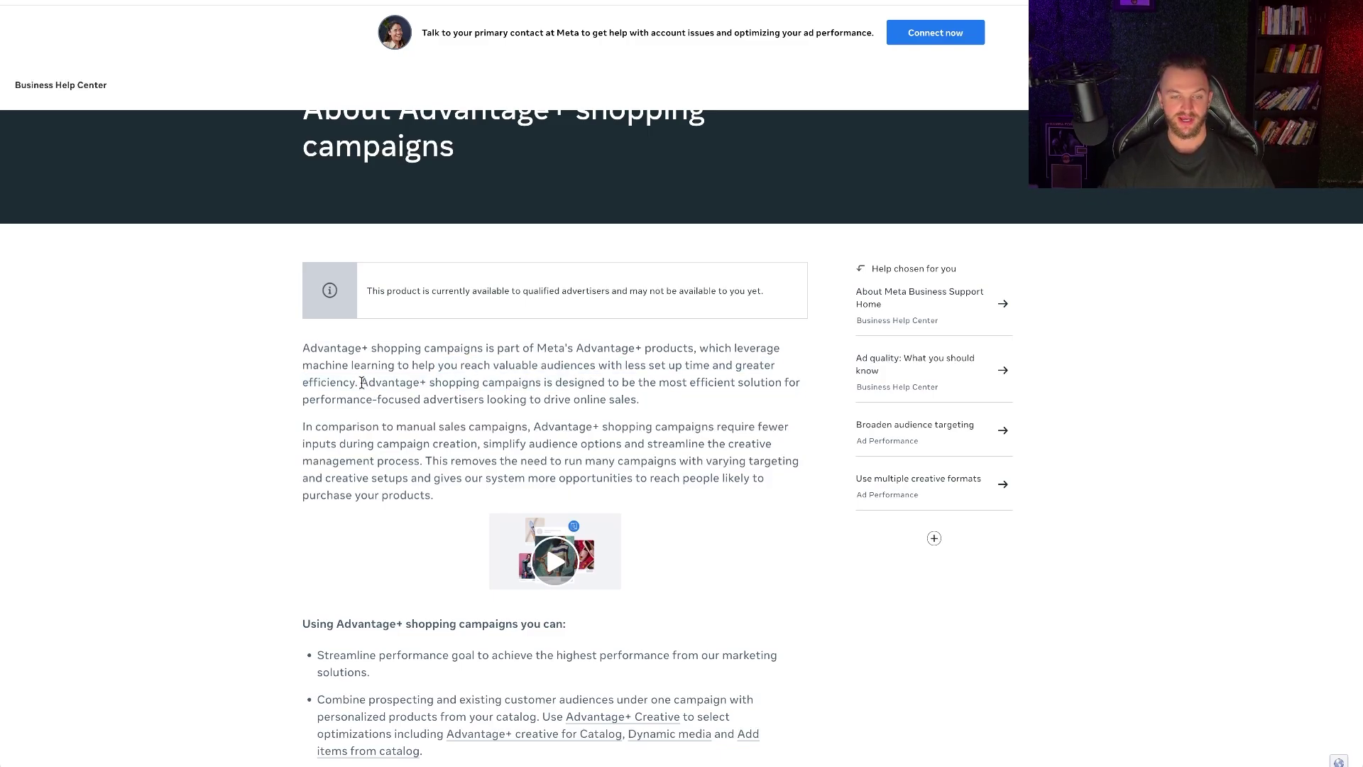
left_click_drag(361, 382, 662, 401)
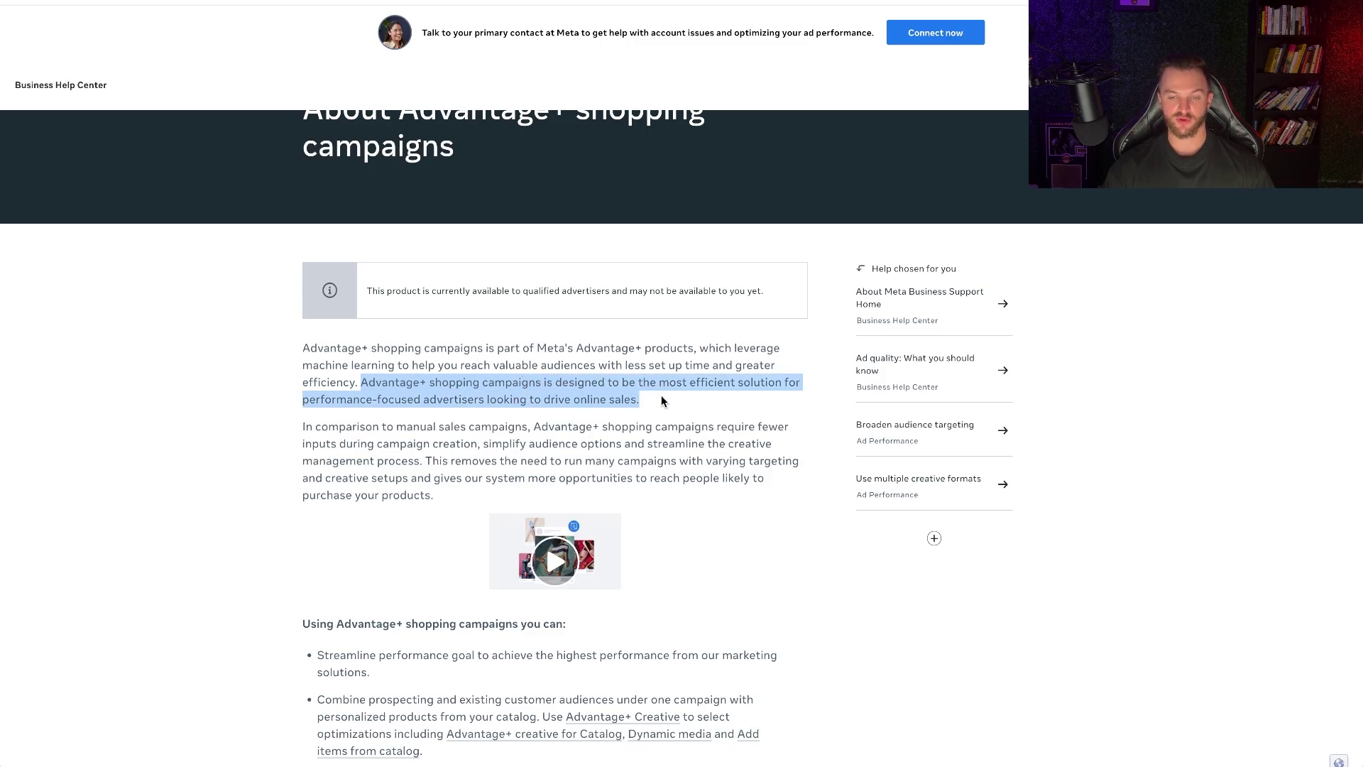
left_click(485, 400)
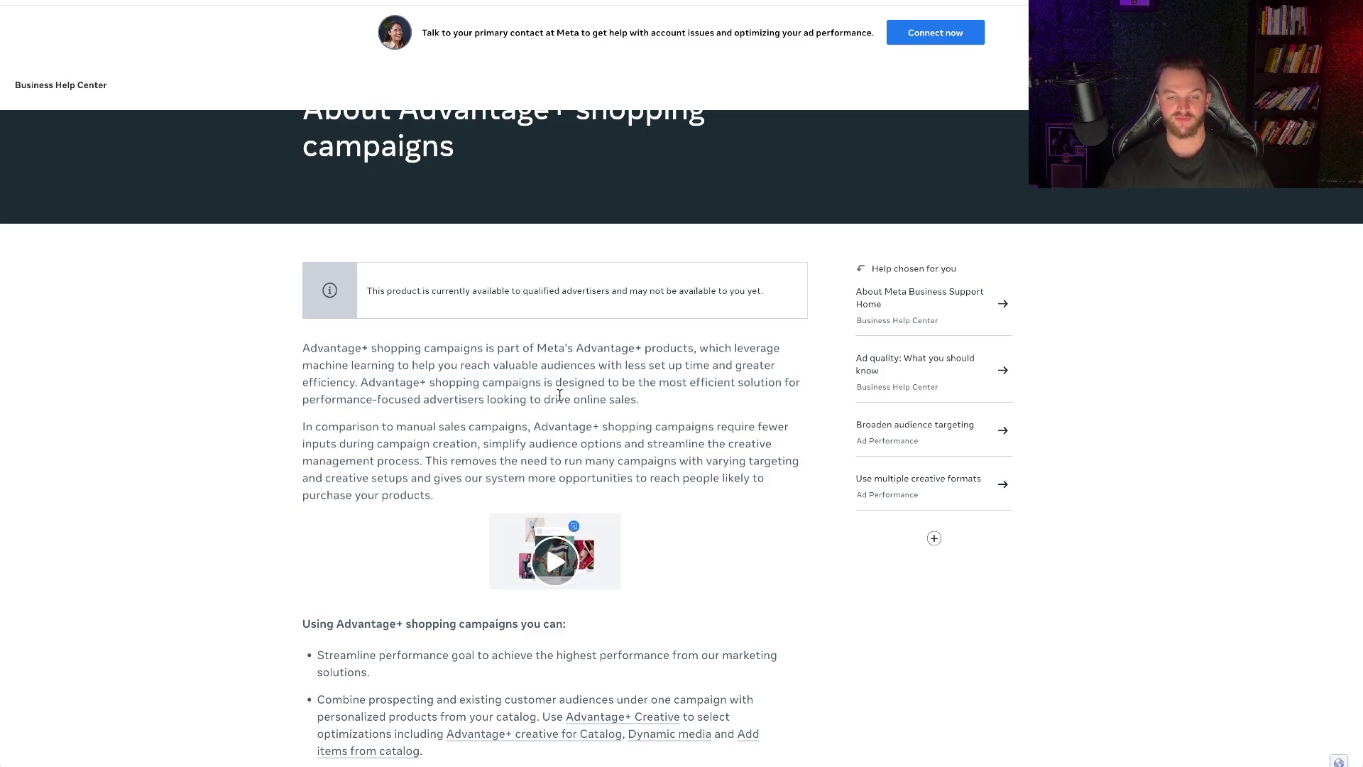
left_click_drag(645, 401, 522, 400)
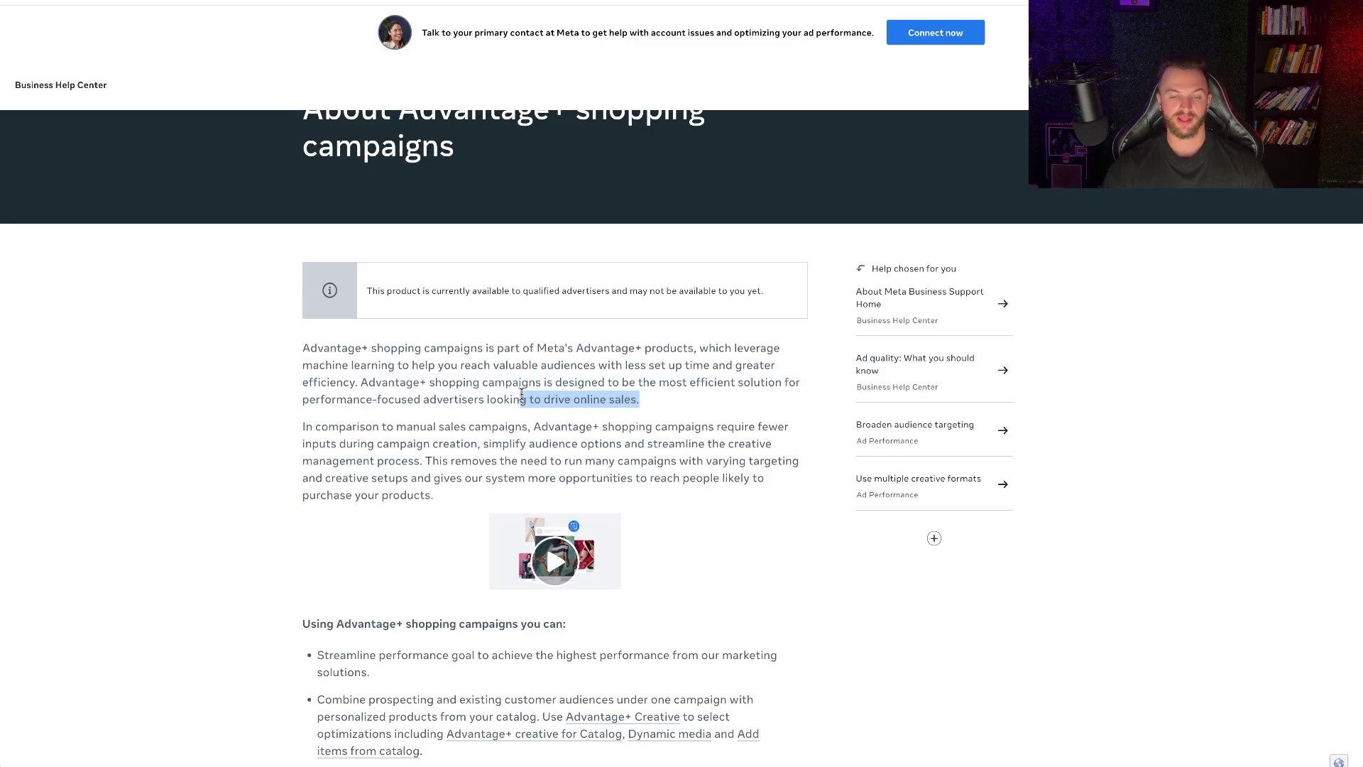
Read the paragraph comparing Advantage+ shopping campaigns with manual sales campaigns, highlighting the parts on fewer inputs and fewer campaigns.
scroll(522, 395, "down", 1)
left_click_drag(301, 348, 577, 361)
left_click(576, 361)
scroll(565, 342, "down", 1)
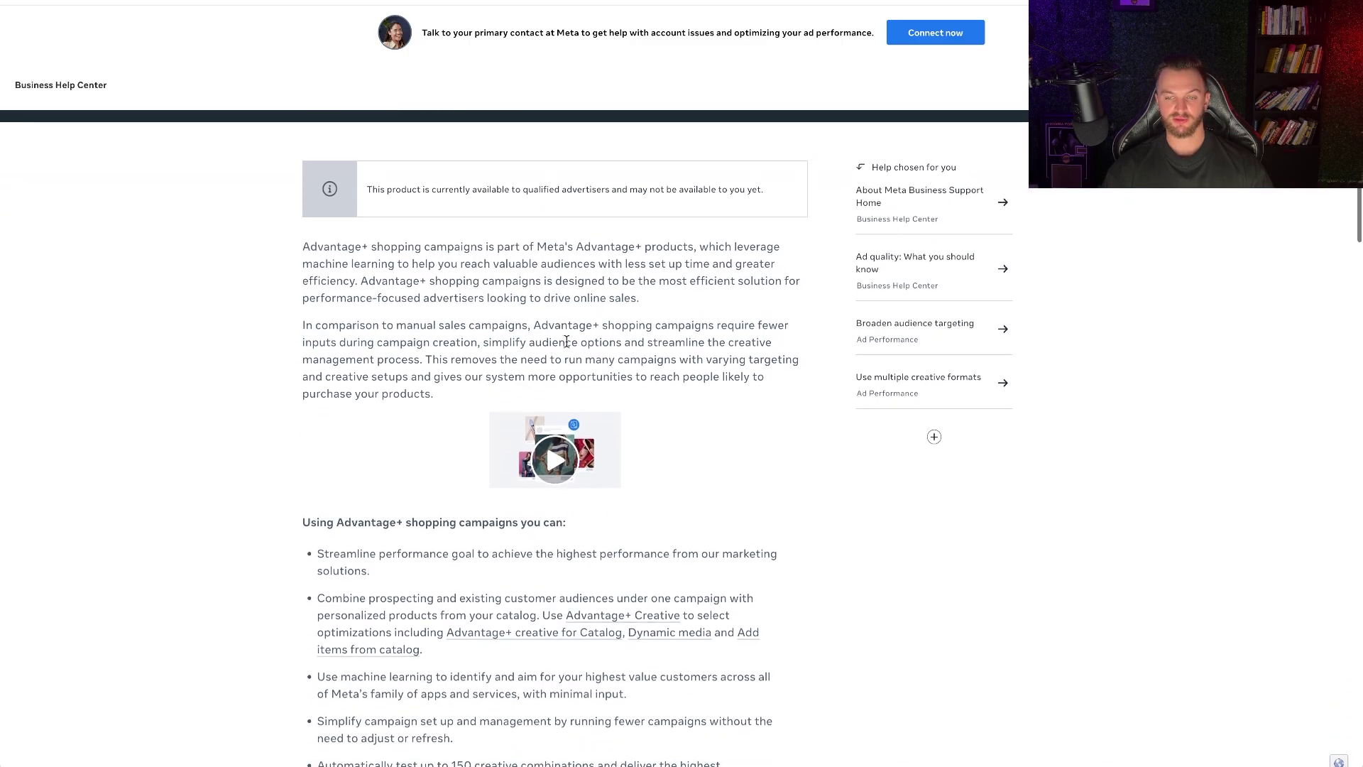
left_click_drag(291, 325, 473, 342)
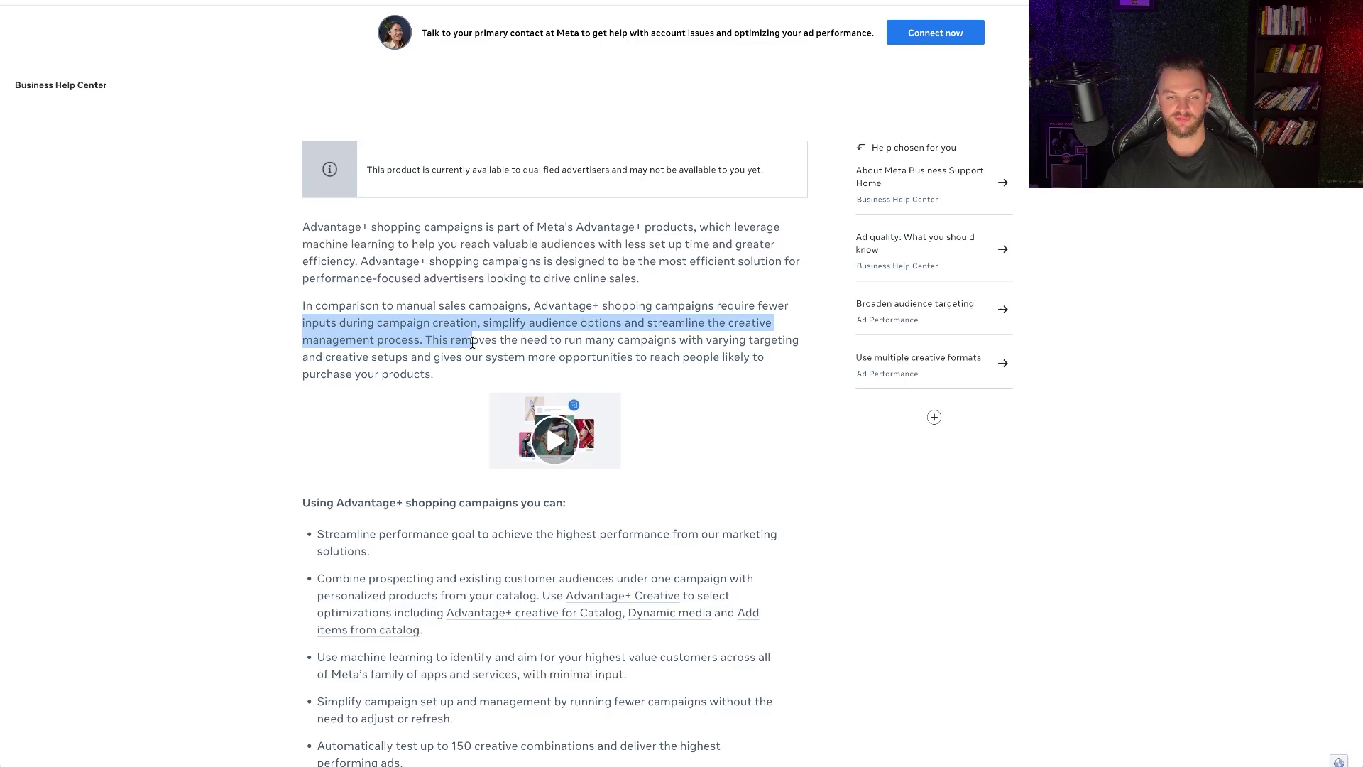
left_click(486, 350)
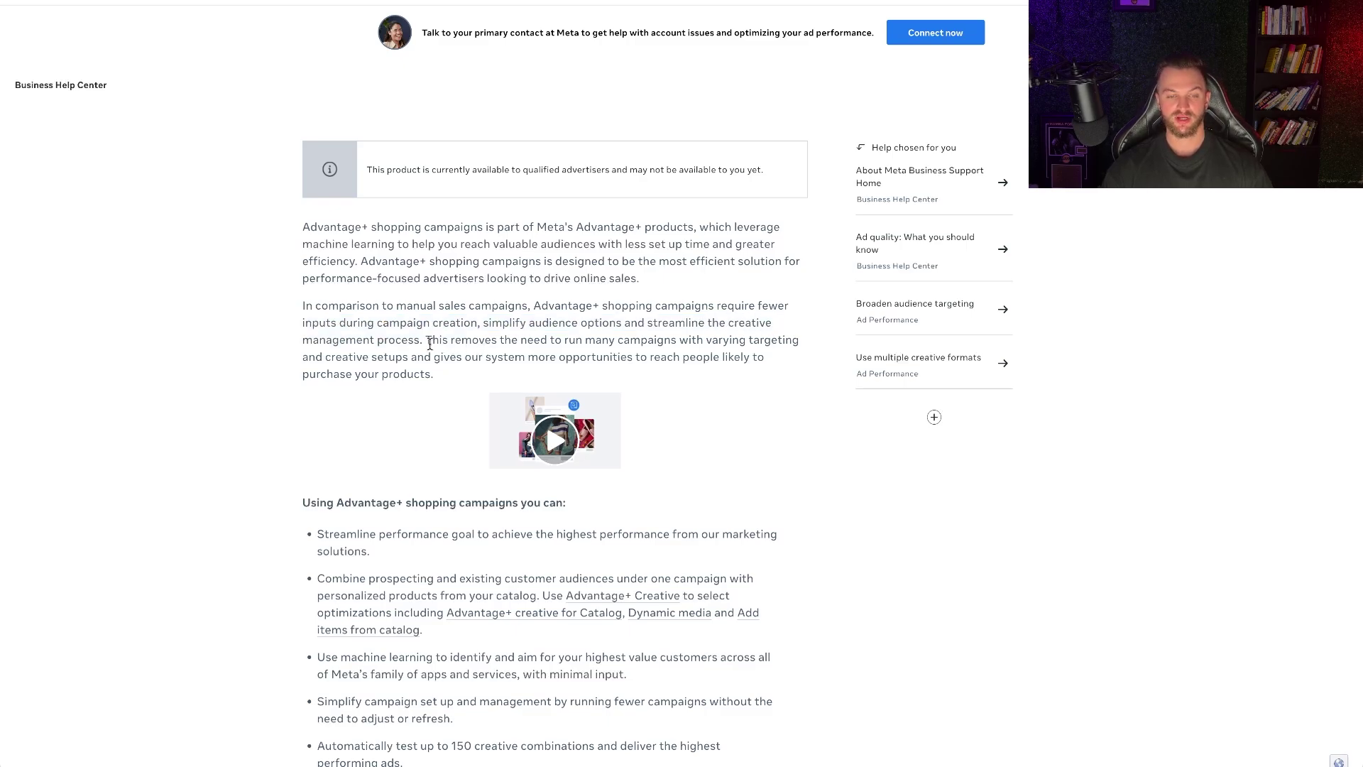
scroll(429, 344, "down", 1)
left_click_drag(421, 314, 452, 349)
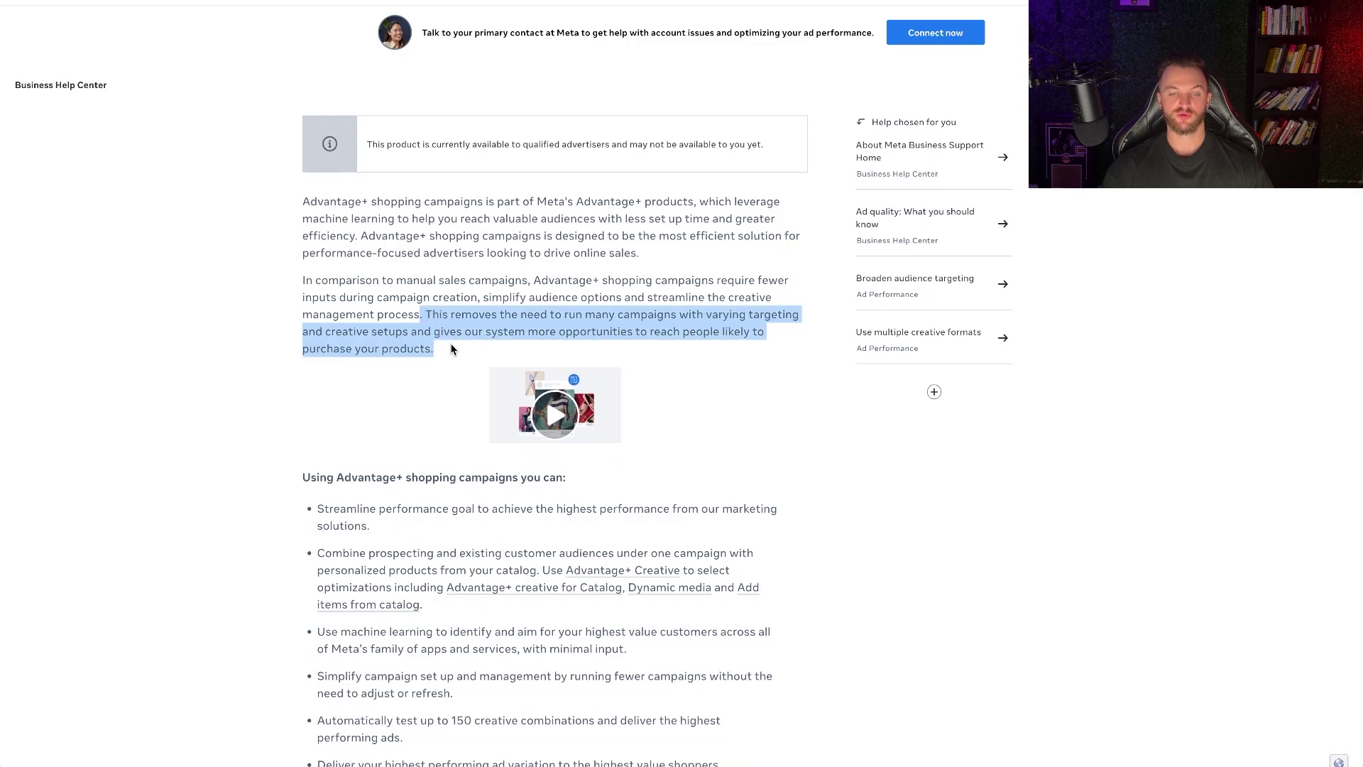
left_click(564, 320)
scroll(396, 325, "down", 1)
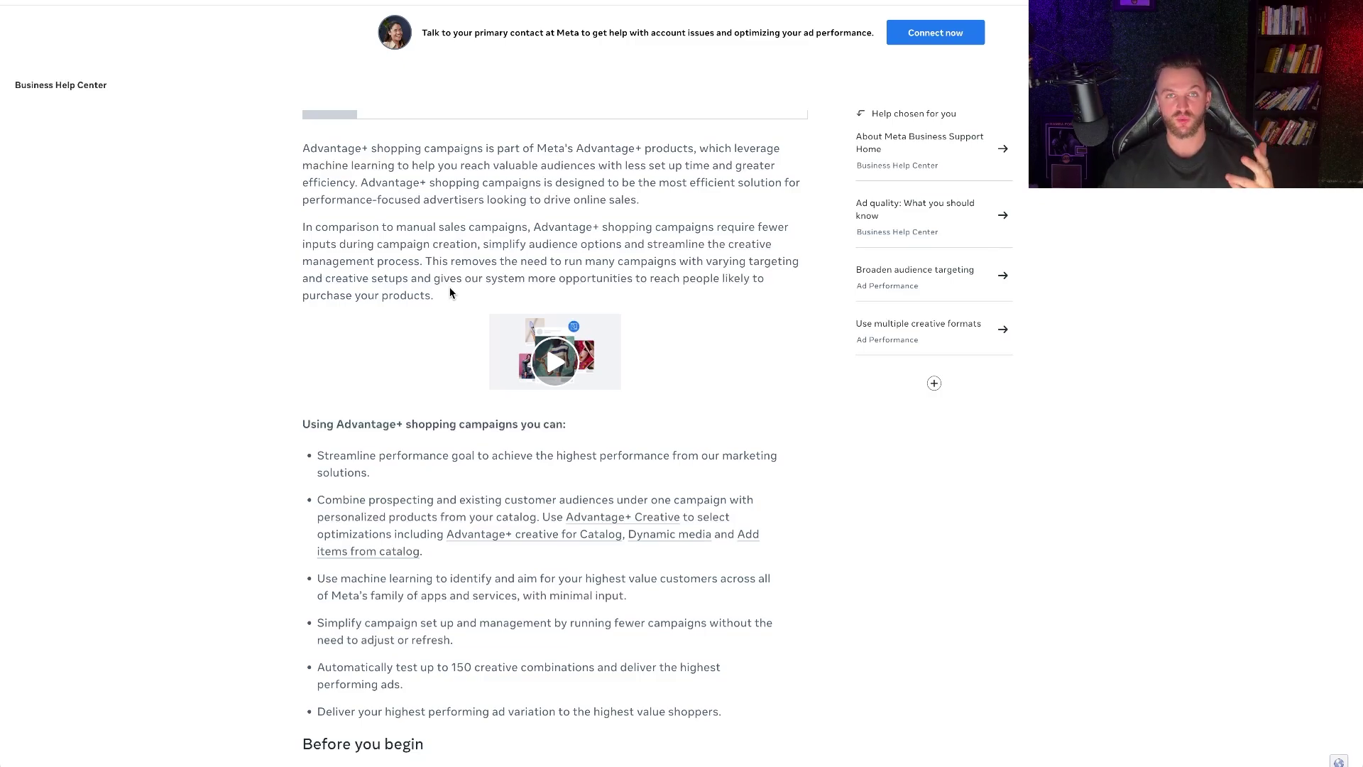
Read the list of what Advantage+ shopping campaigns can do, highlighting the points on creative combinations and highest value shoppers.
scroll(449, 287, "down", 2)
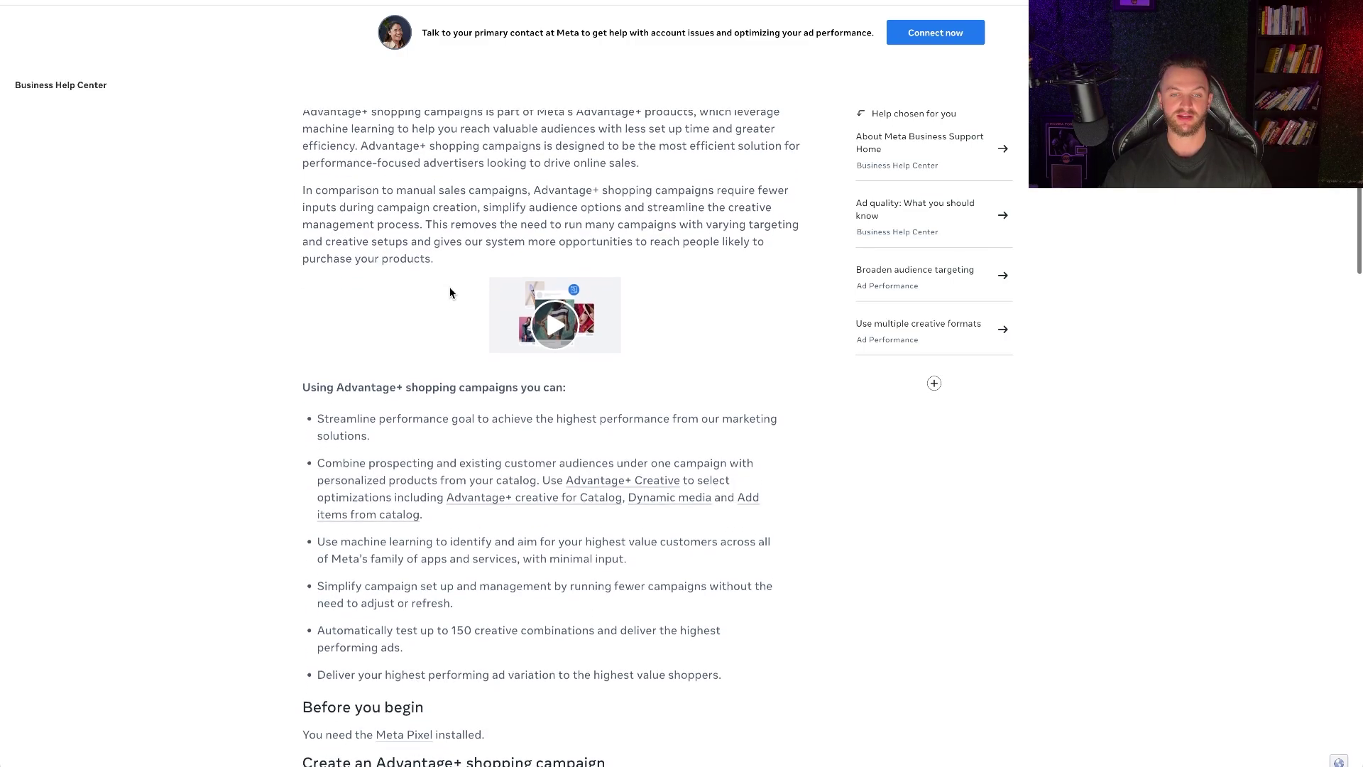
scroll(449, 288, "down", 2)
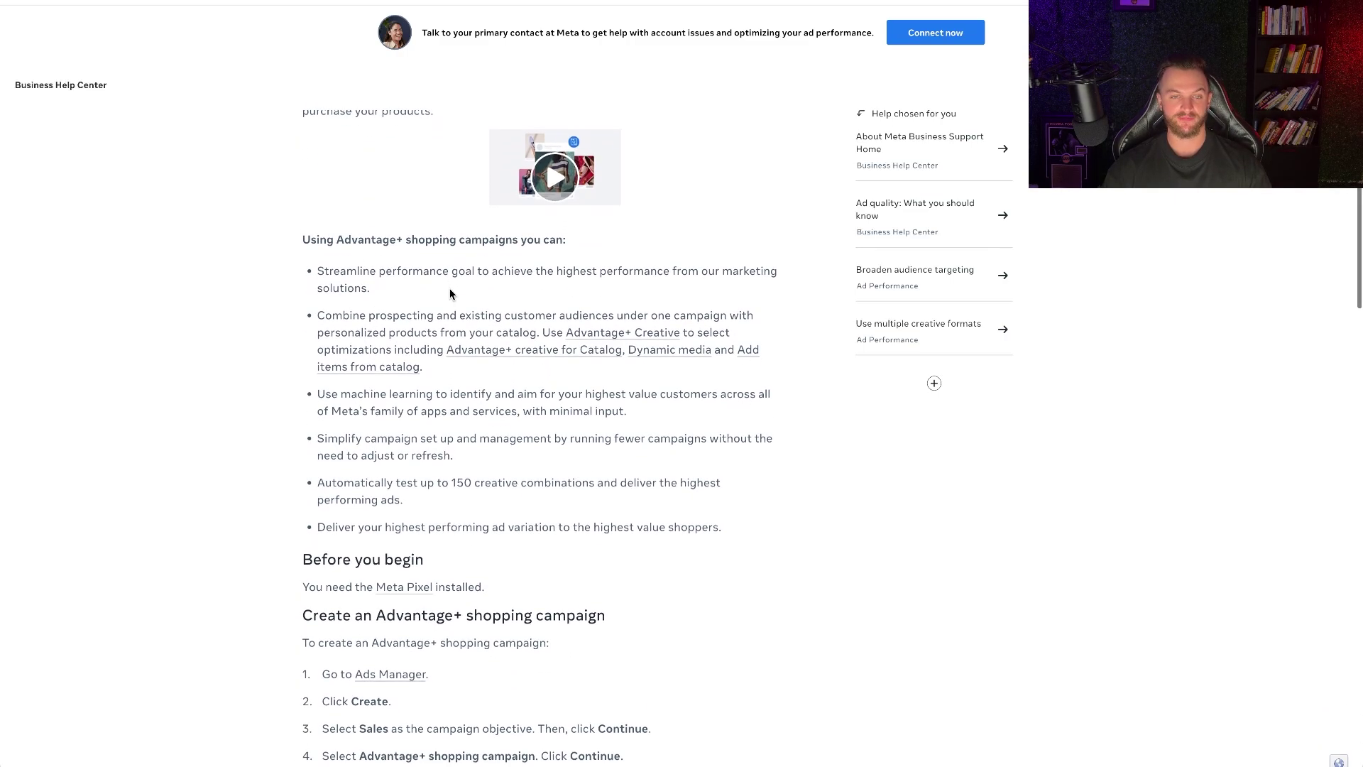
scroll(449, 206, "down", 1)
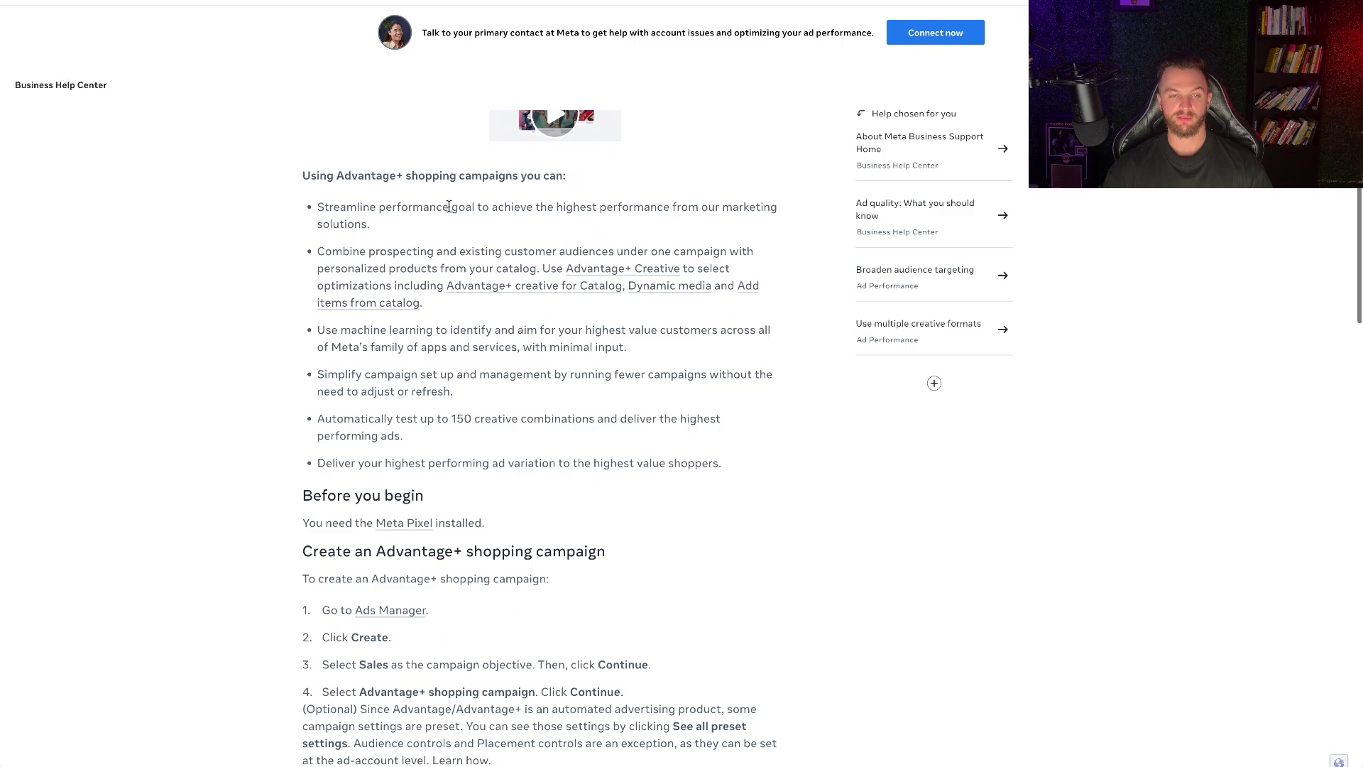
scroll(416, 213, "down", 1)
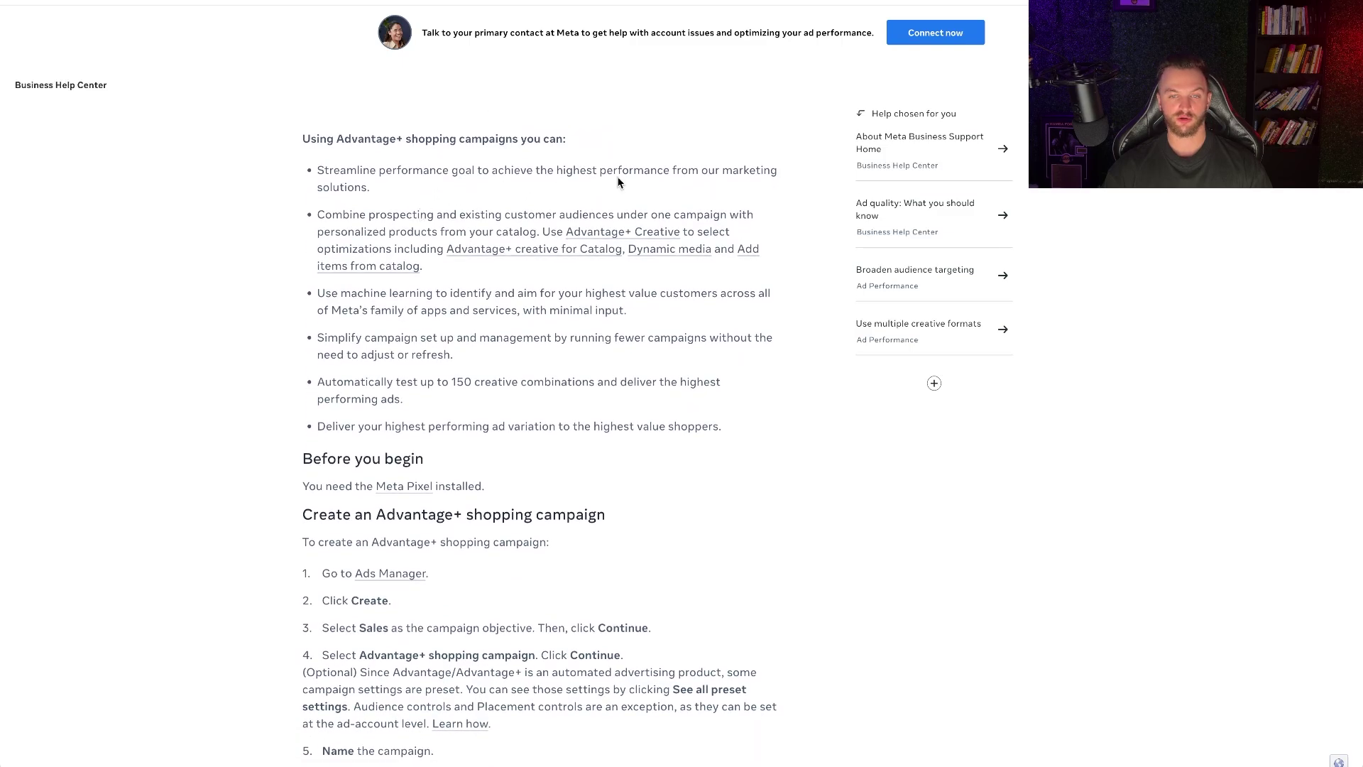
scroll(491, 186, "down", 1)
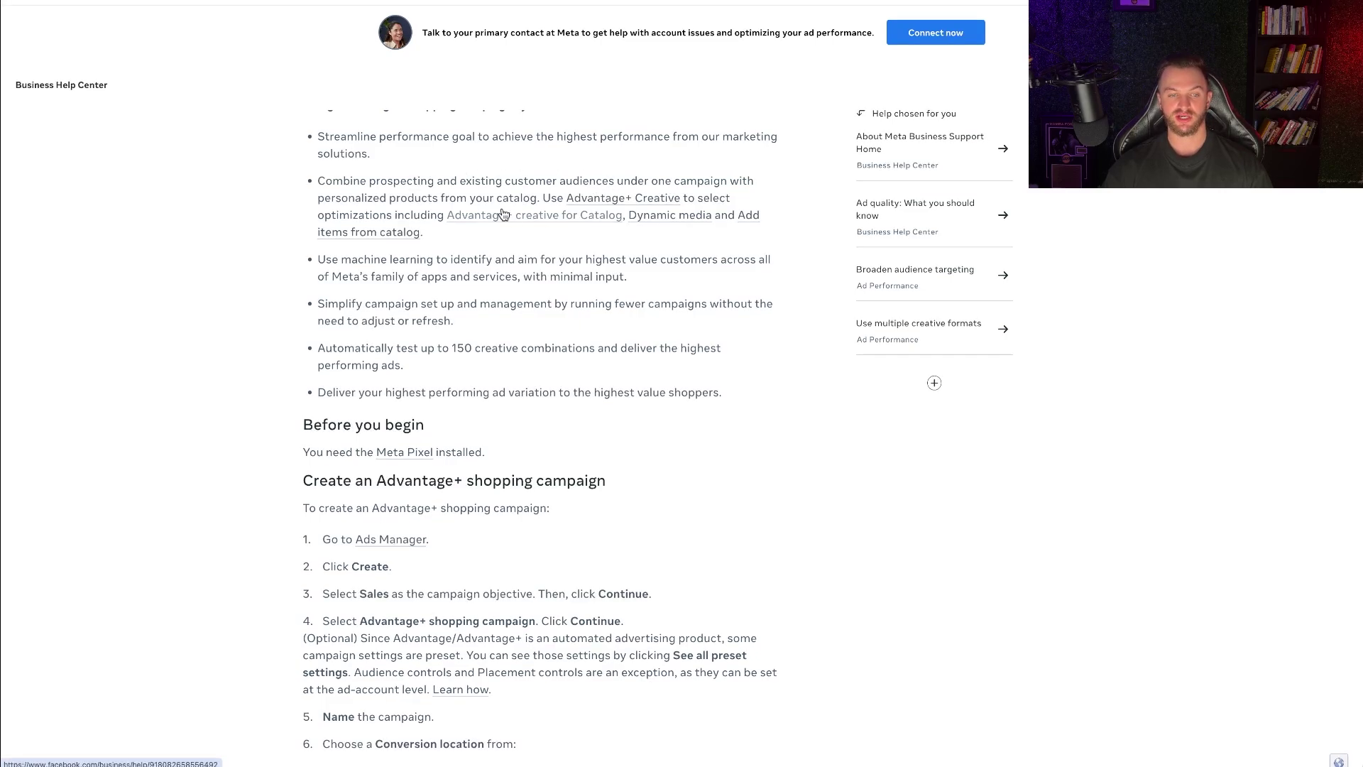
scroll(366, 227, "down", 1)
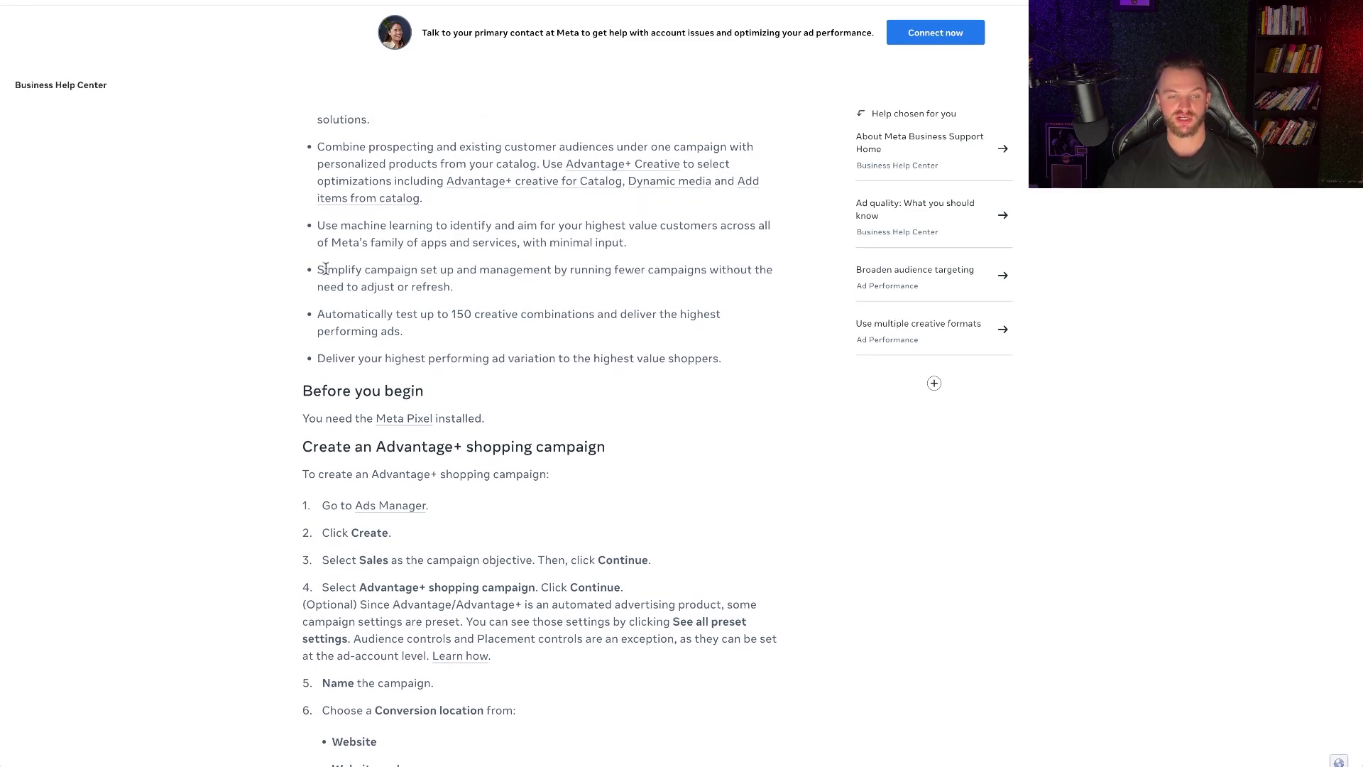
left_click_drag(317, 270, 449, 263)
scroll(443, 285, "down", 2)
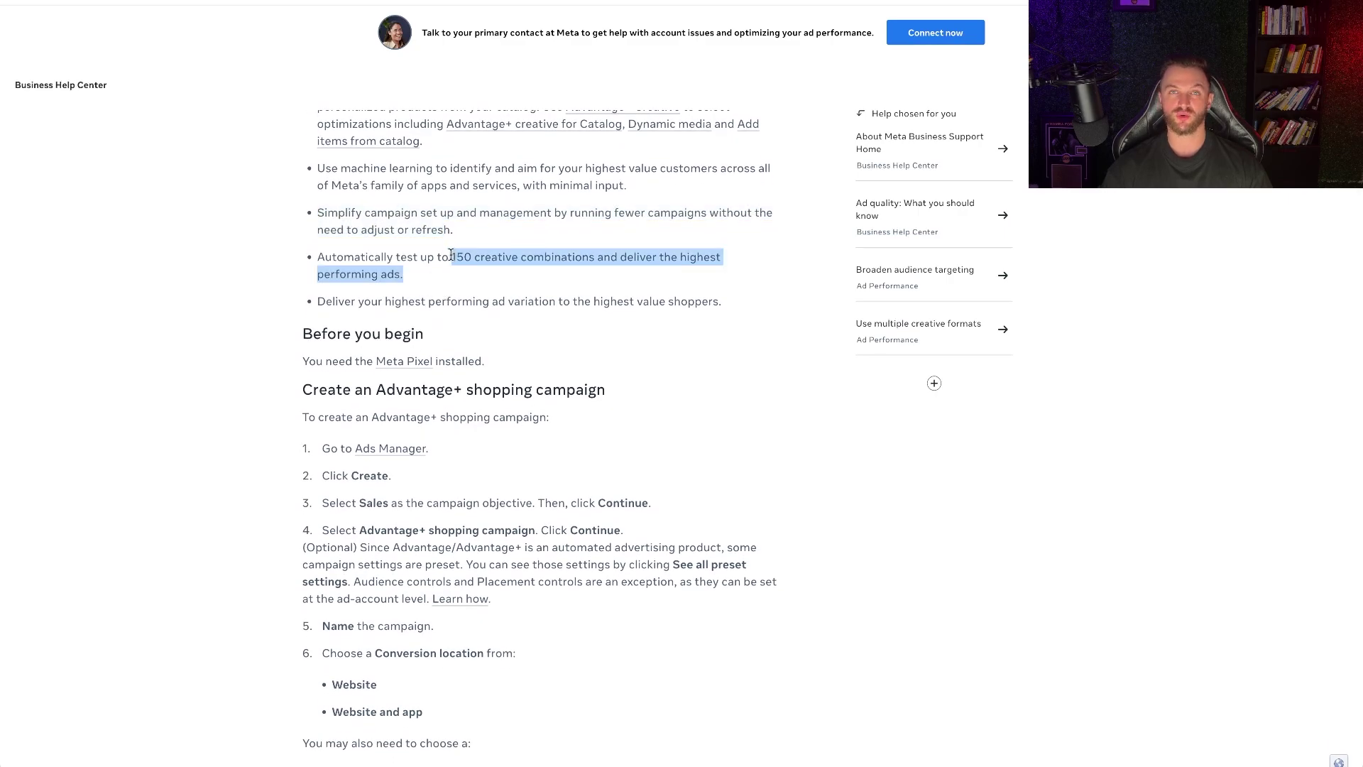
left_click(451, 264)
scroll(451, 264, "down", 1)
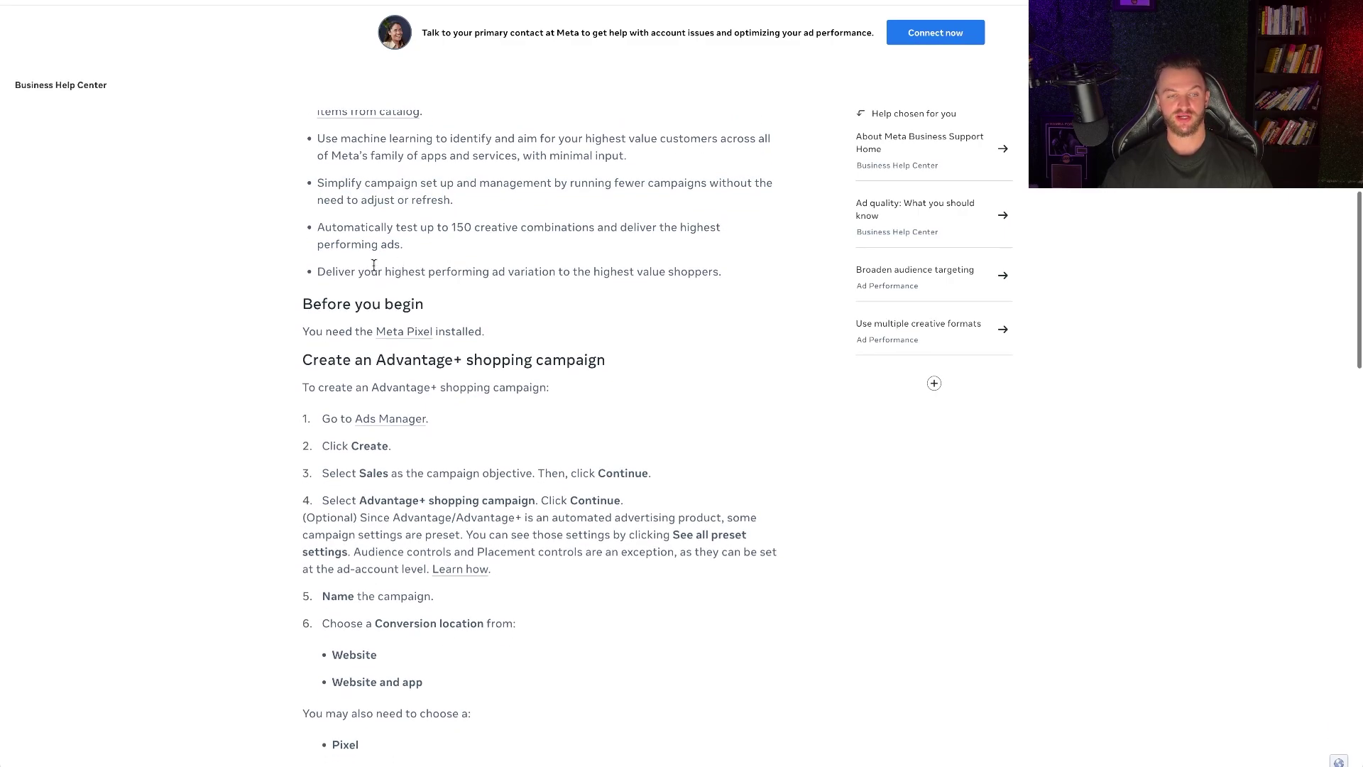
left_click_drag(317, 275, 722, 274)
Look over the help article's numbered instructions for creating an Advantage+ shopping campaign.
scroll(514, 230, "down", 6)
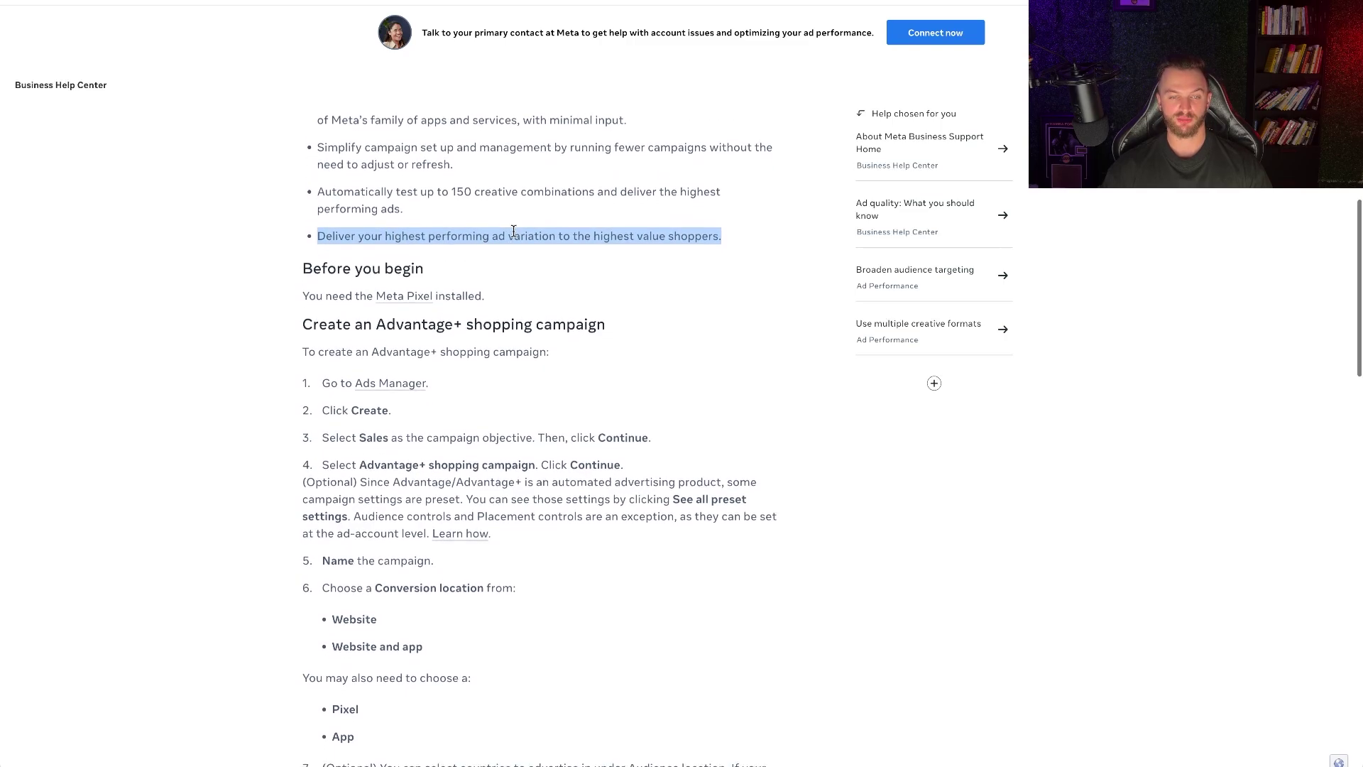
scroll(514, 230, "down", 2)
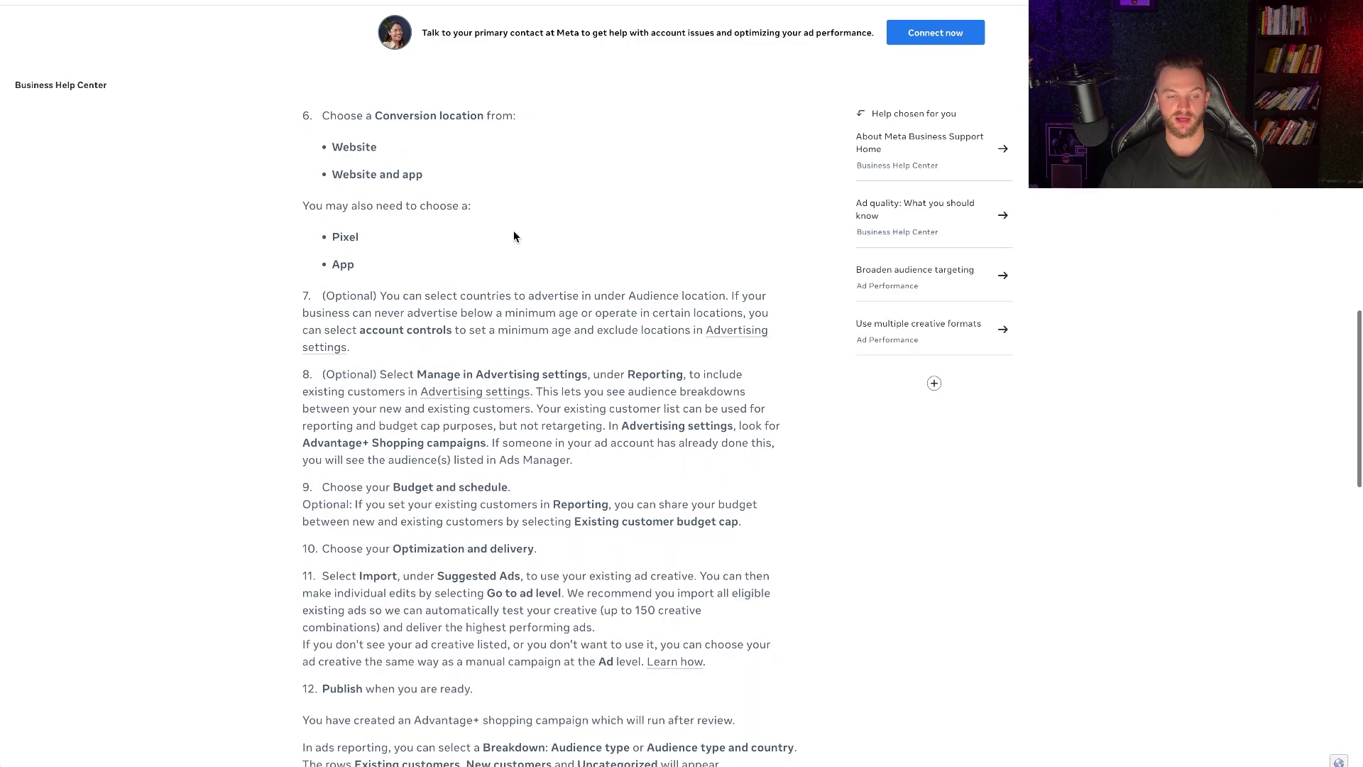
scroll(513, 230, "down", 1)
scroll(518, 207, "up", 6)
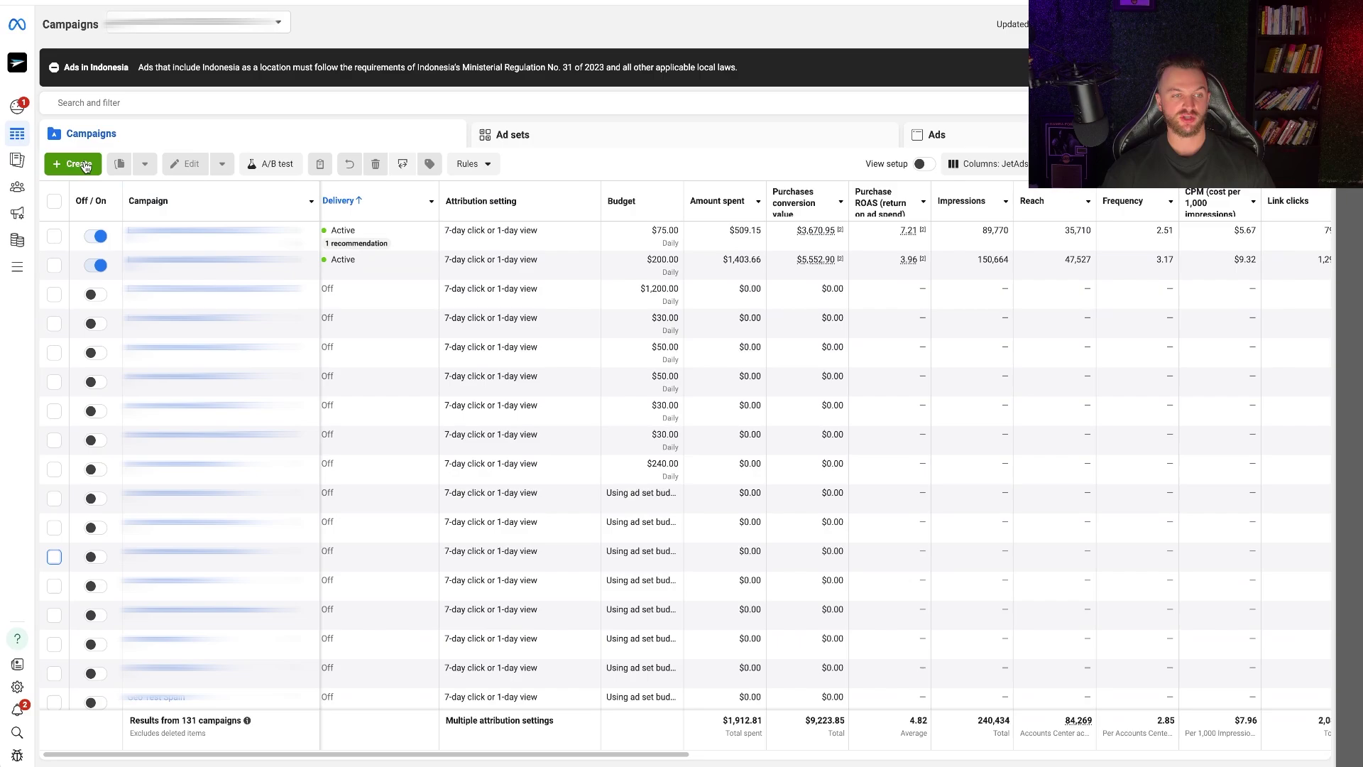
Start a new campaign in Ads Manager with the Sales objective and review why the Advantage+ shopping campaign setup is suggested.
left_click(80, 164)
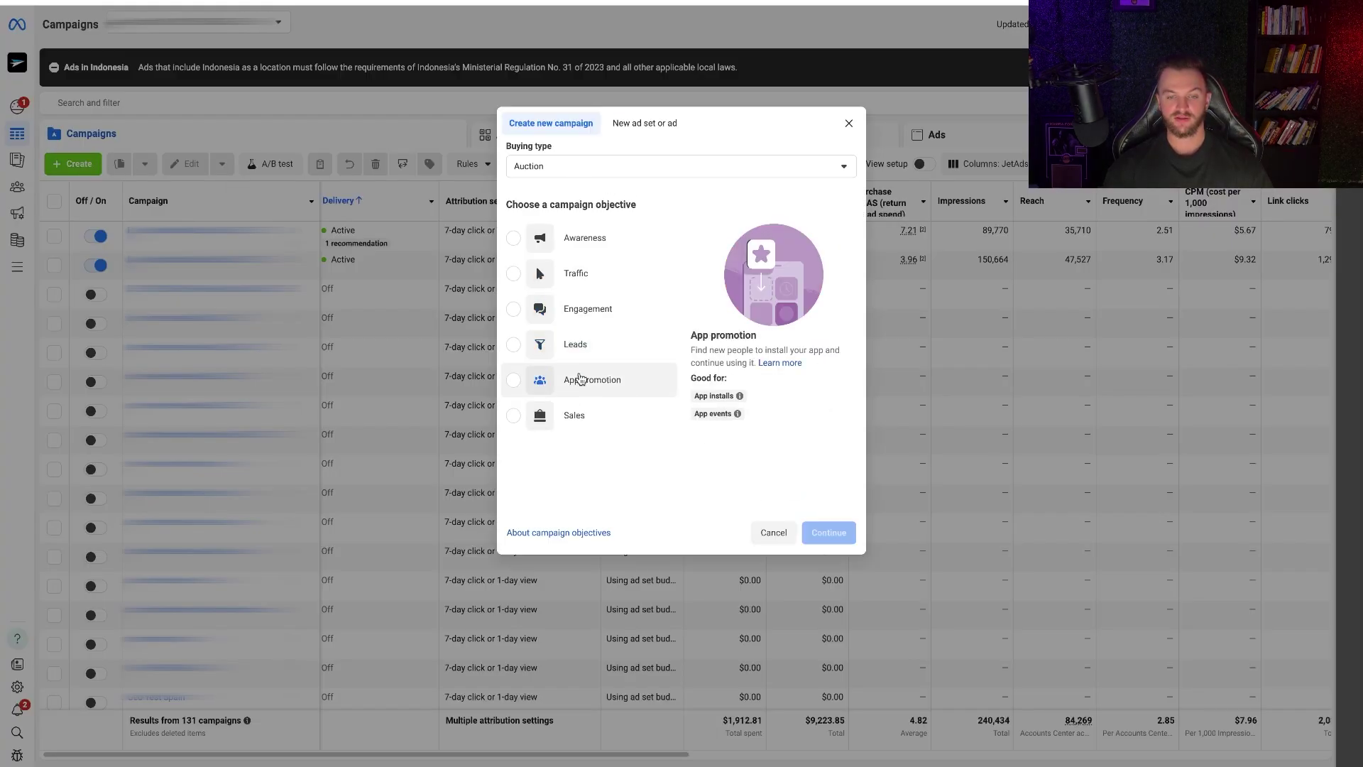
mouse_move(565, 418)
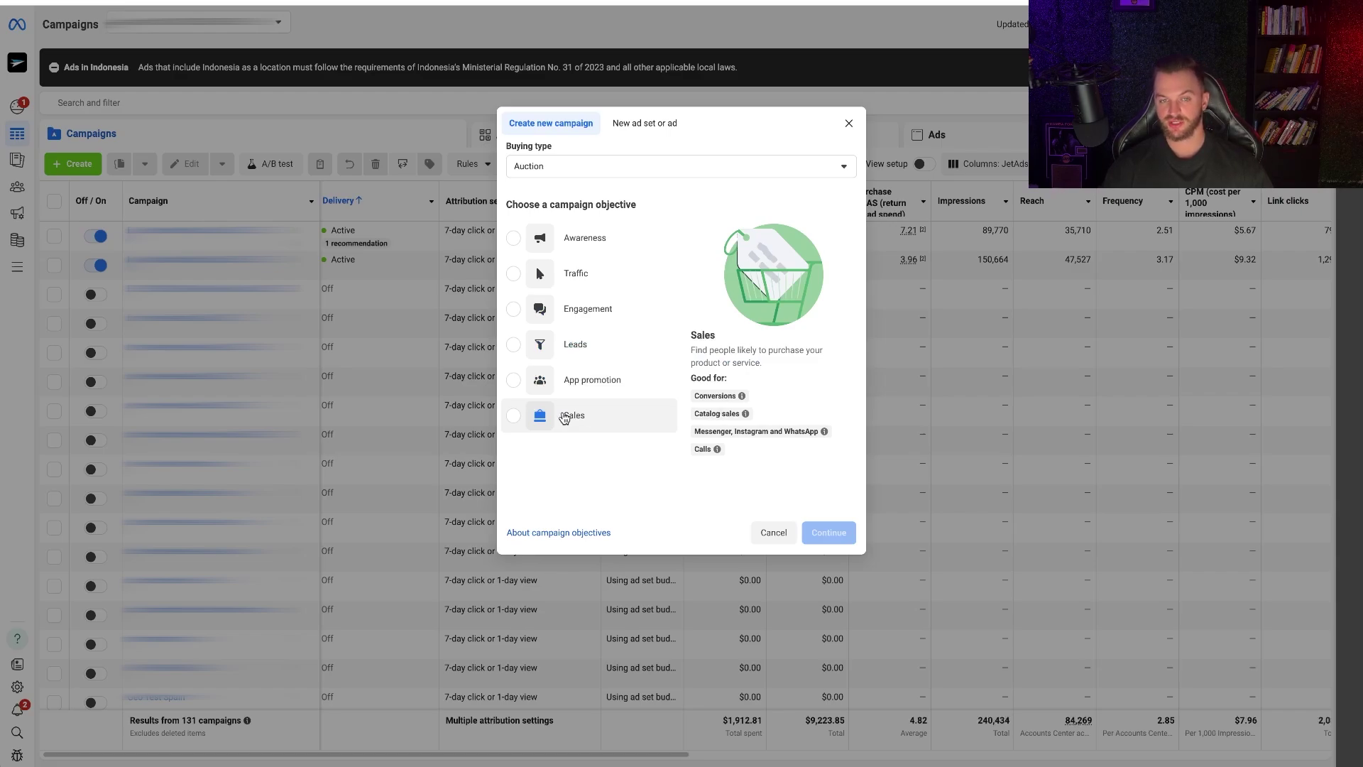
left_click(565, 418)
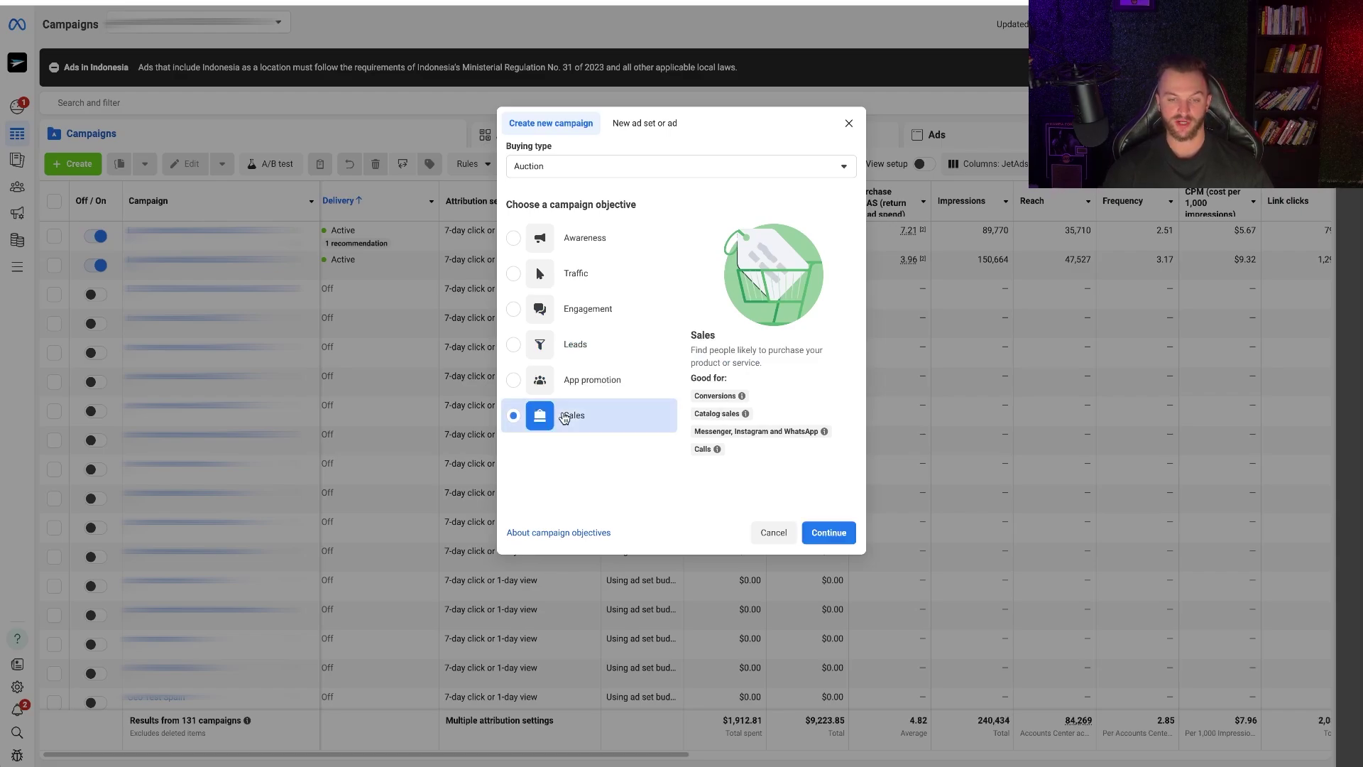
left_click(829, 533)
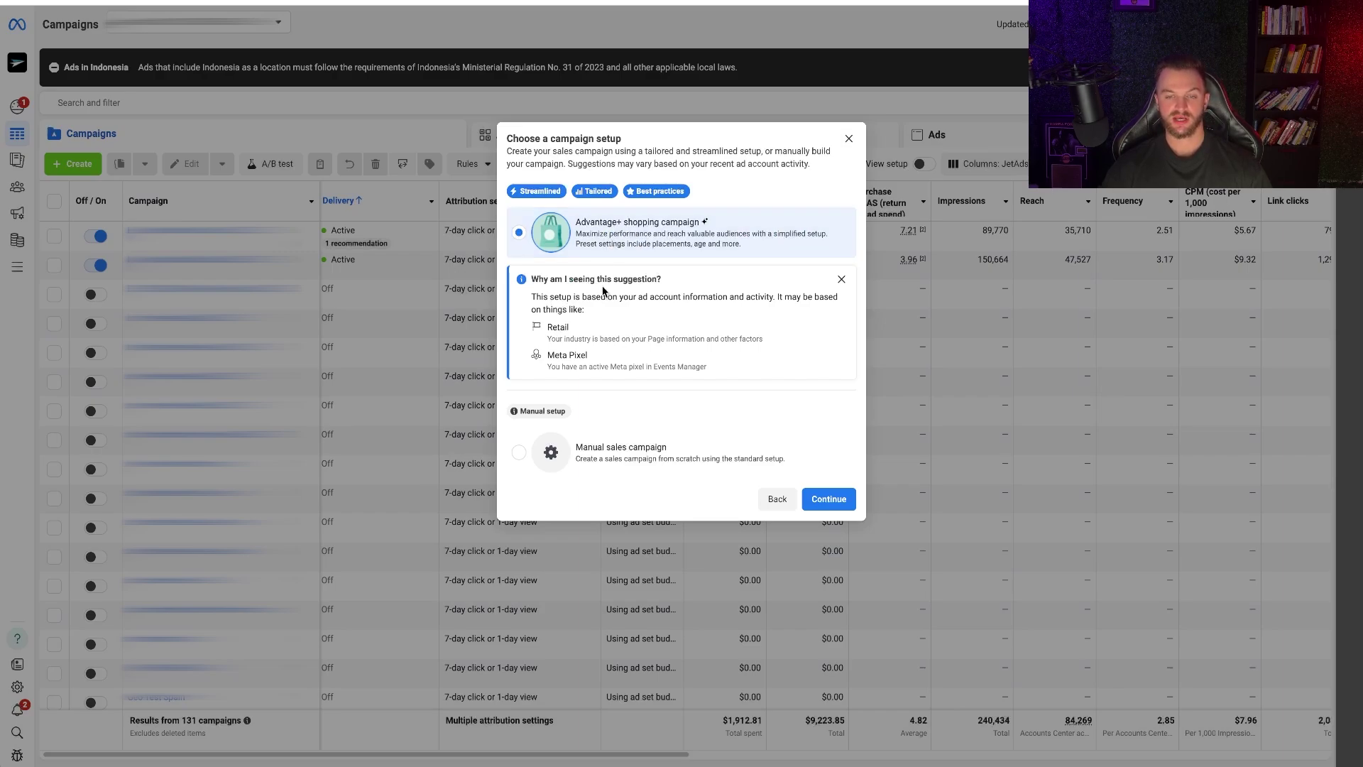
left_click_drag(679, 283, 572, 305)
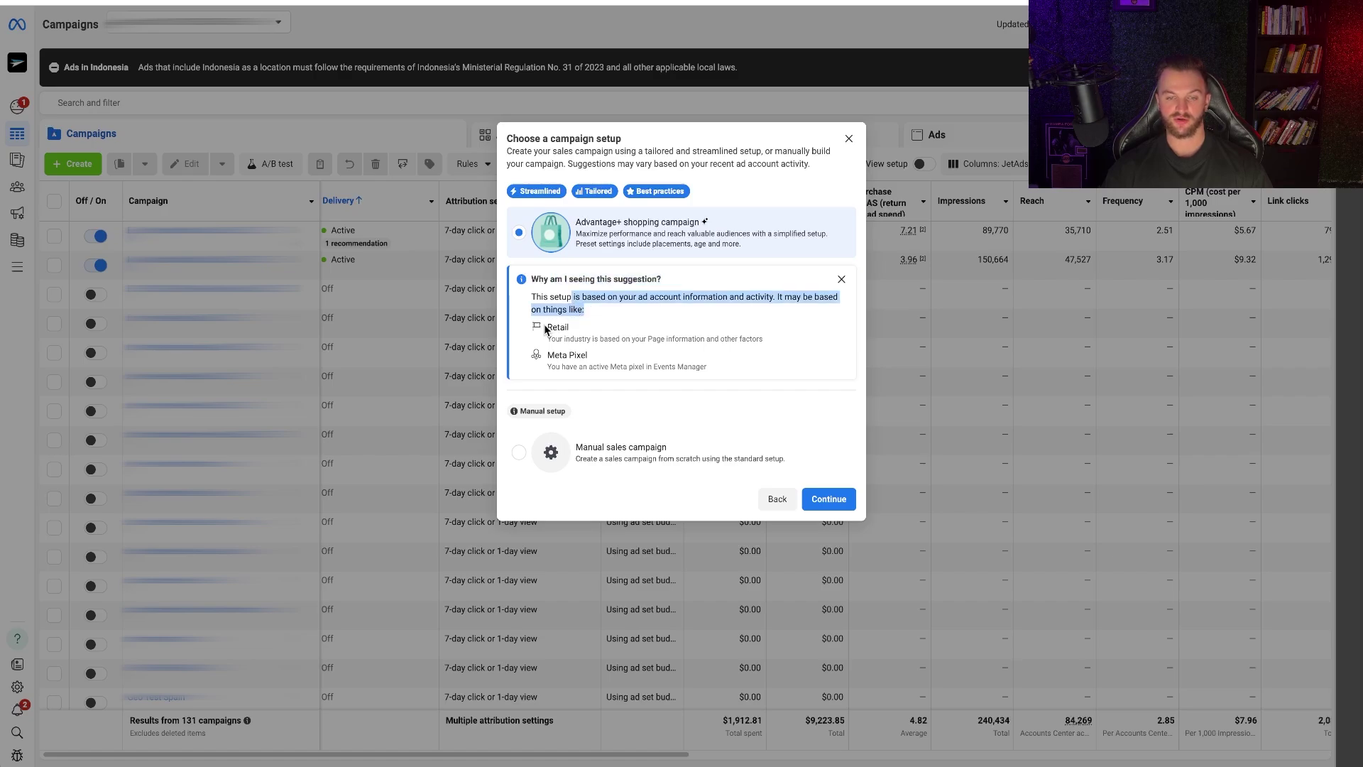
Compare the Advantage+ shopping and manual sales setups, and proceed with the Advantage+ shopping campaign.
left_click_drag(546, 351, 706, 381)
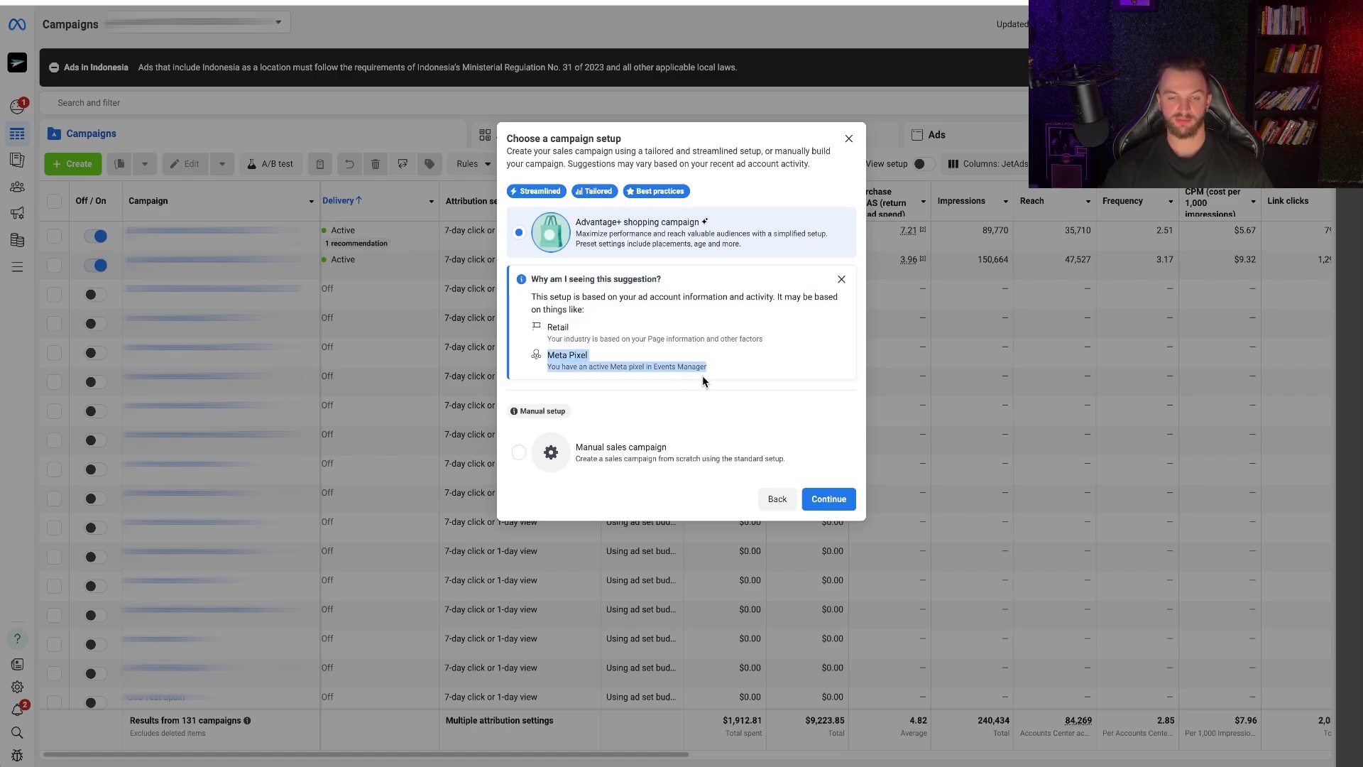
left_click(624, 366)
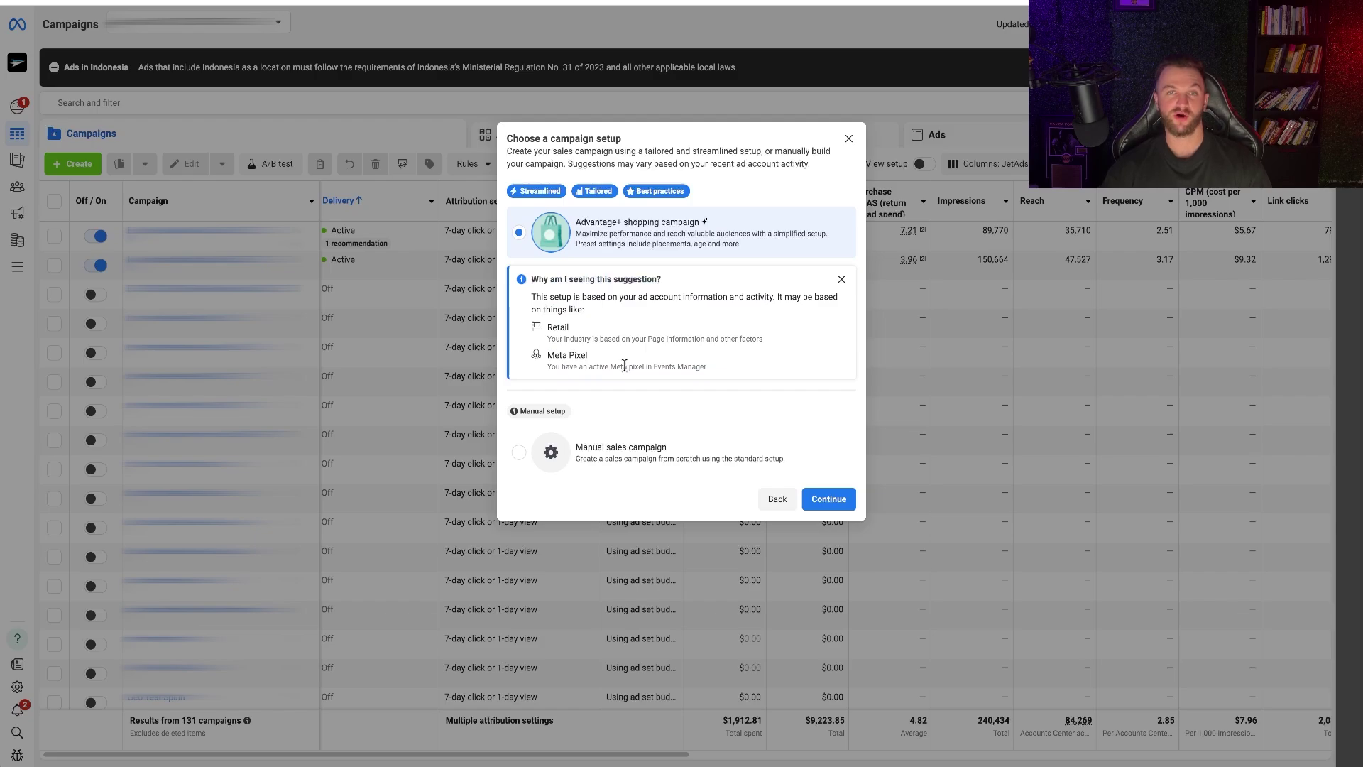
left_click(603, 458)
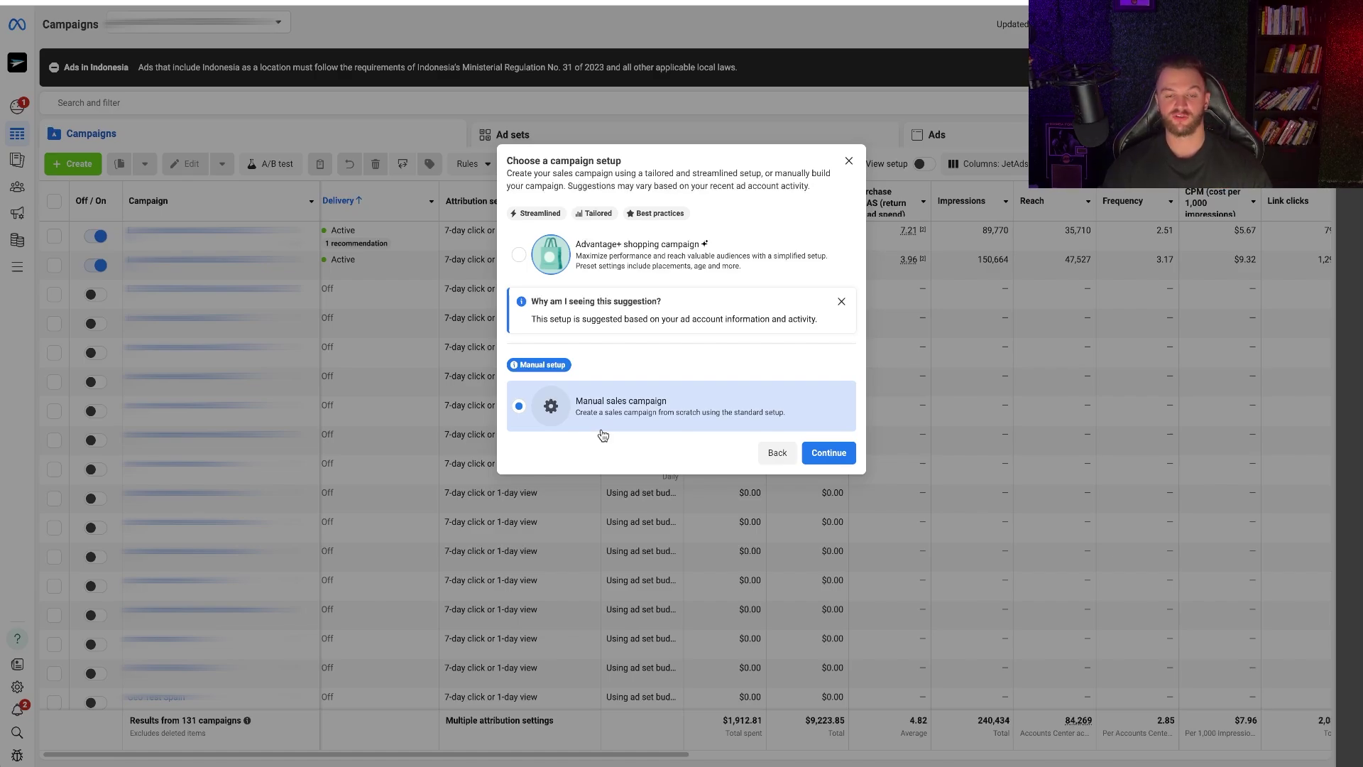
left_click(561, 254)
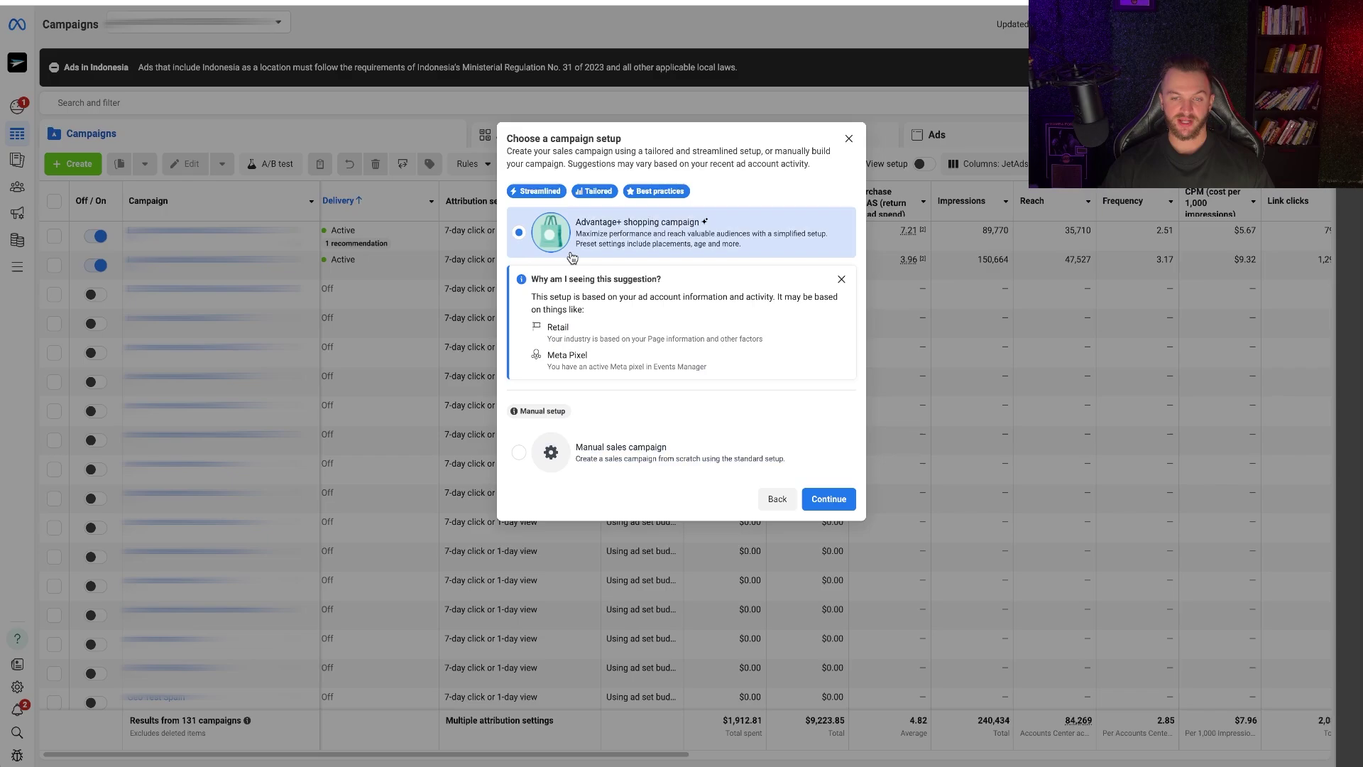
left_click(828, 498)
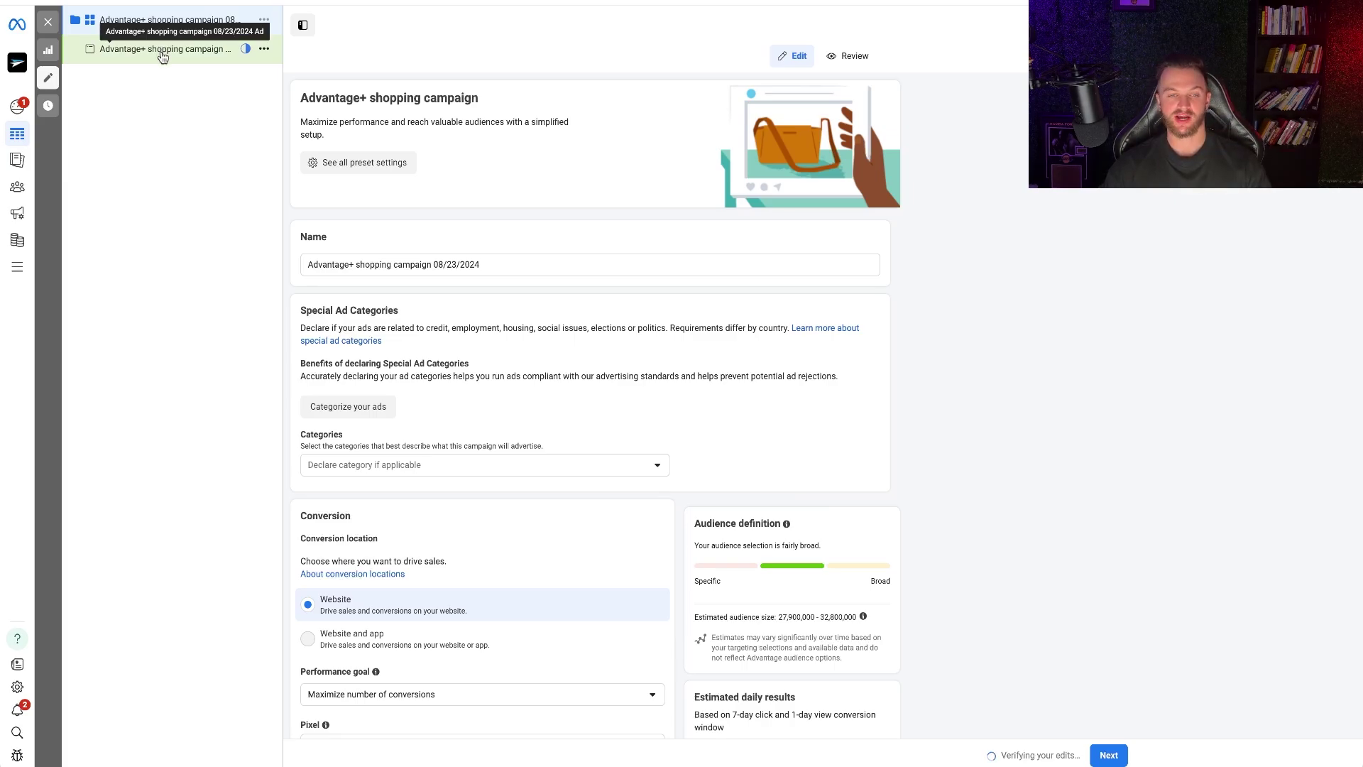
Review the campaign's preset settings for objective, dynamic creative, placements and age, highlighting the placements and age entries.
scroll(538, 176, "down", 1)
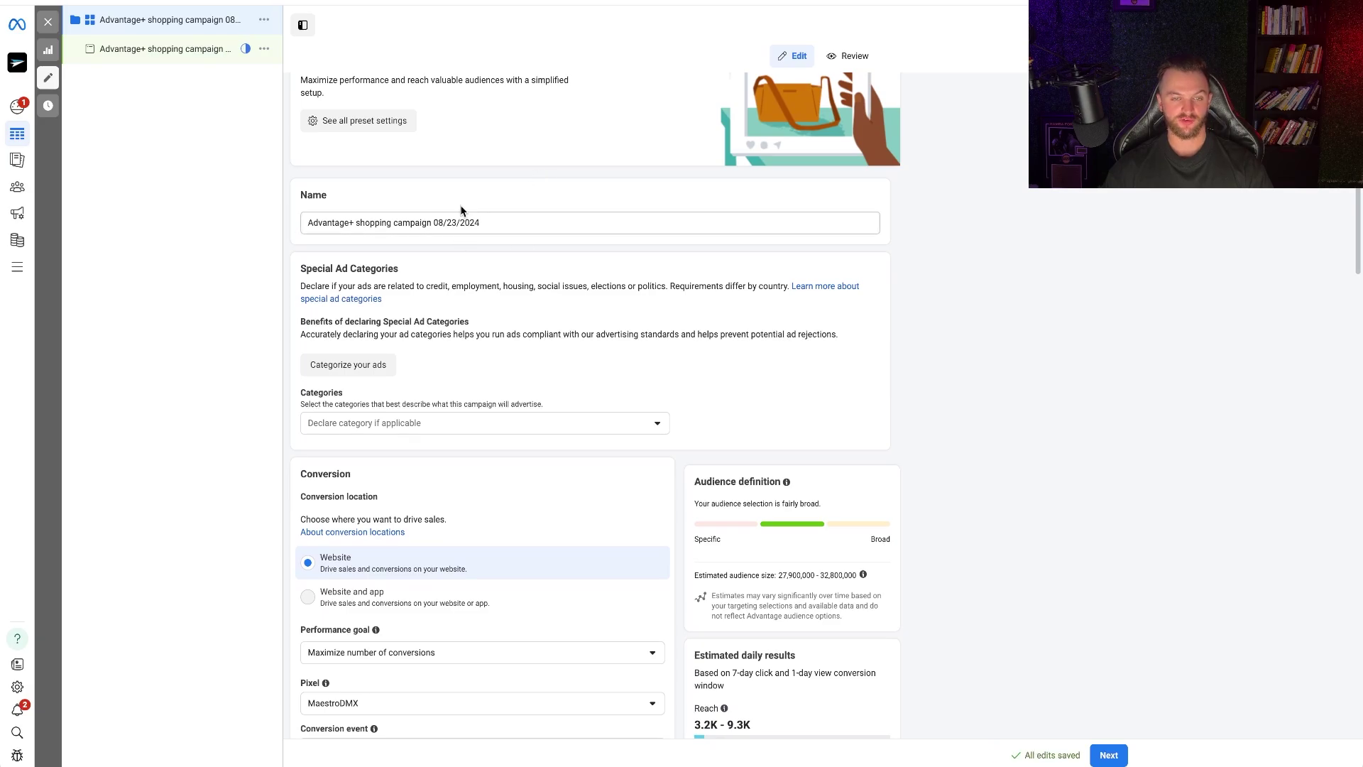
scroll(437, 213, "up", 1)
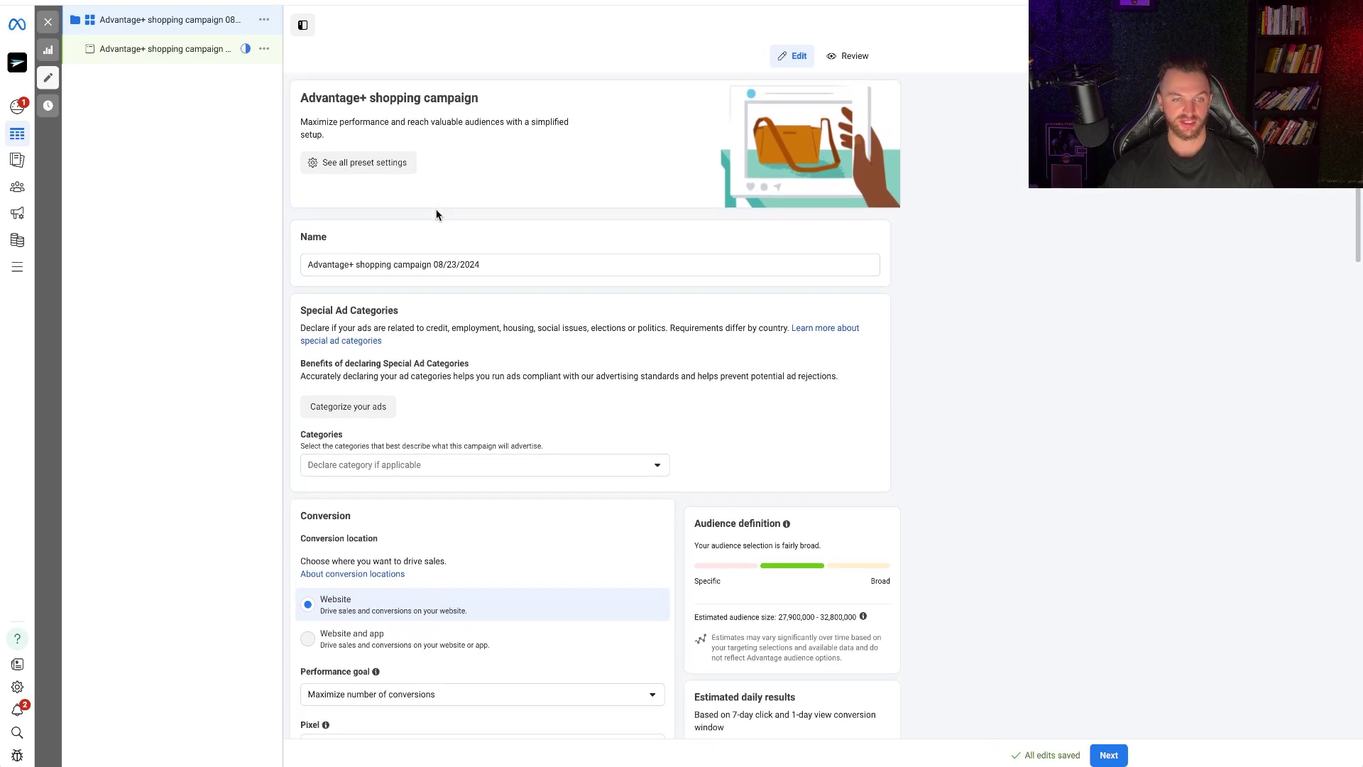
left_click(366, 162)
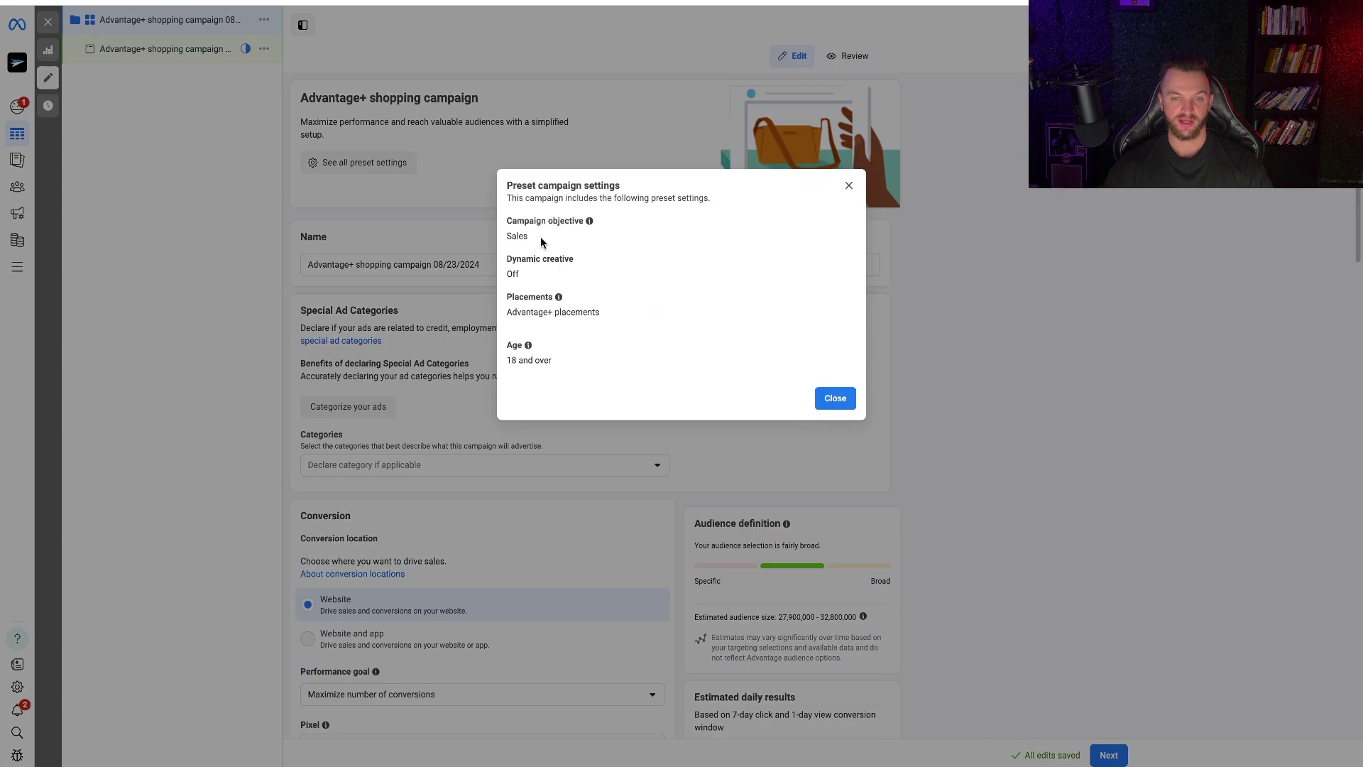
left_click_drag(539, 242, 508, 275)
left_click(511, 276)
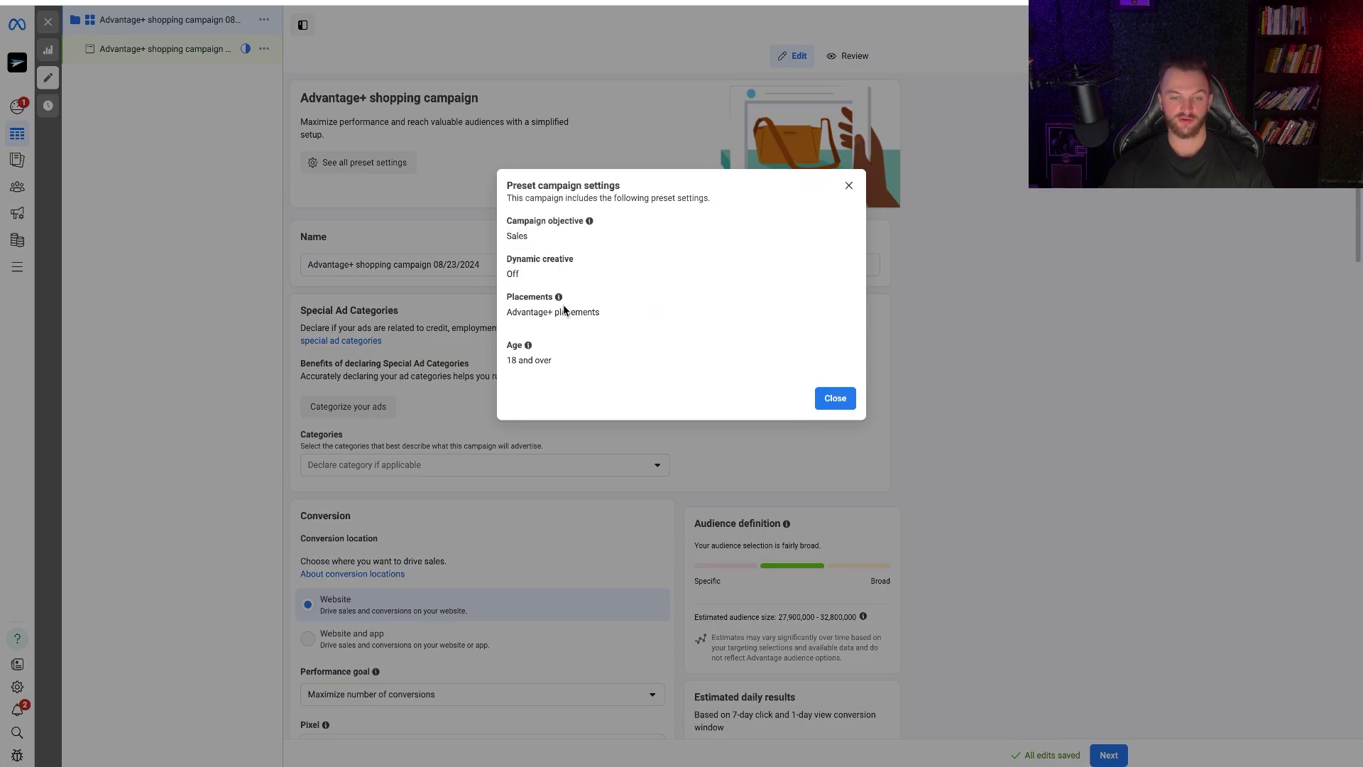
left_click_drag(627, 319, 509, 313)
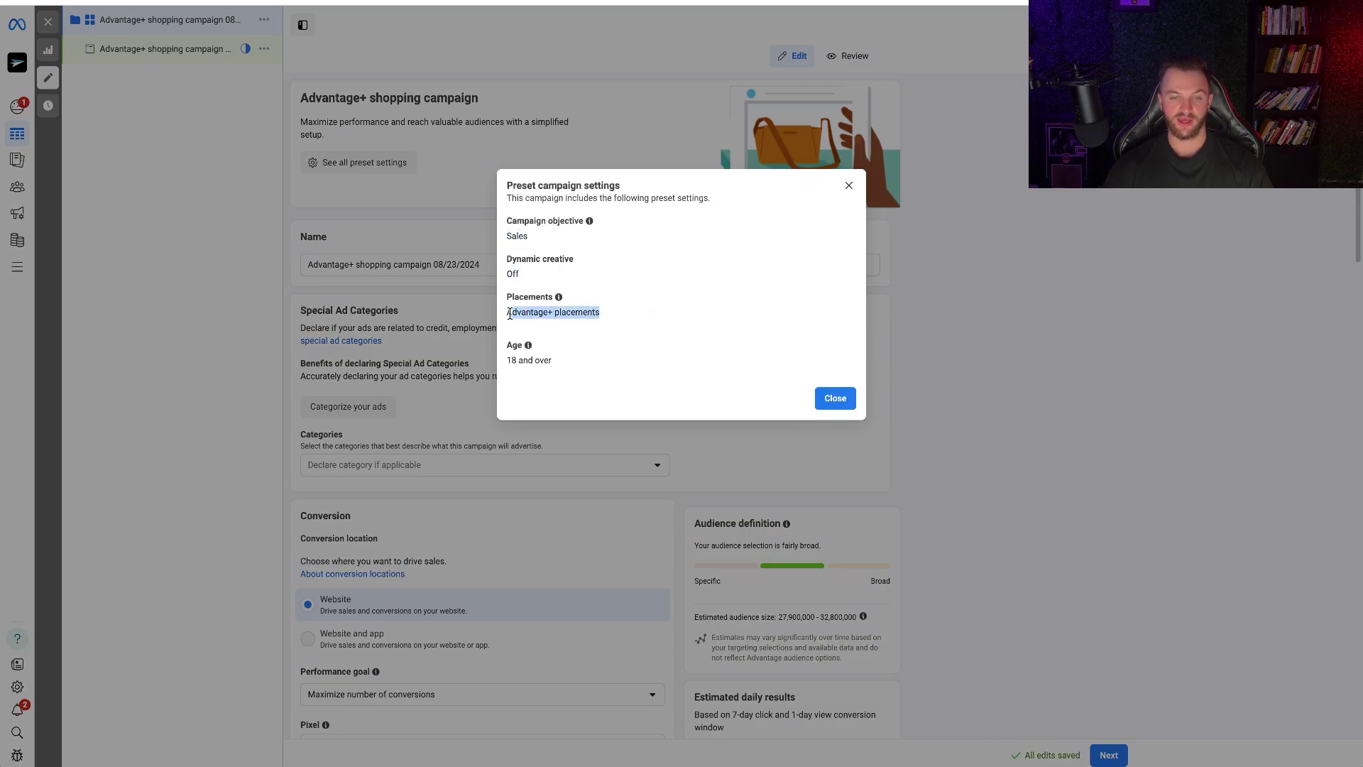
left_click(575, 312)
left_click_drag(599, 315, 506, 313)
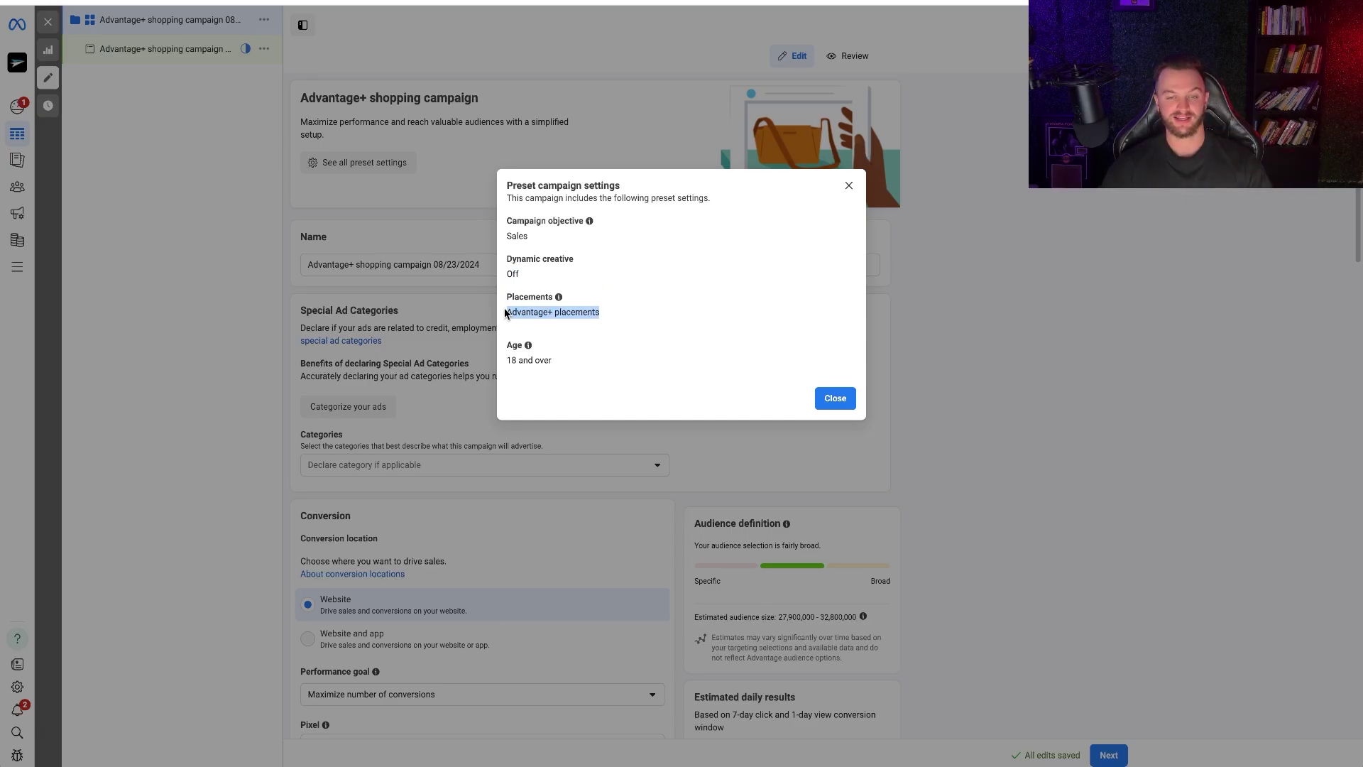
left_click_drag(562, 363, 490, 364)
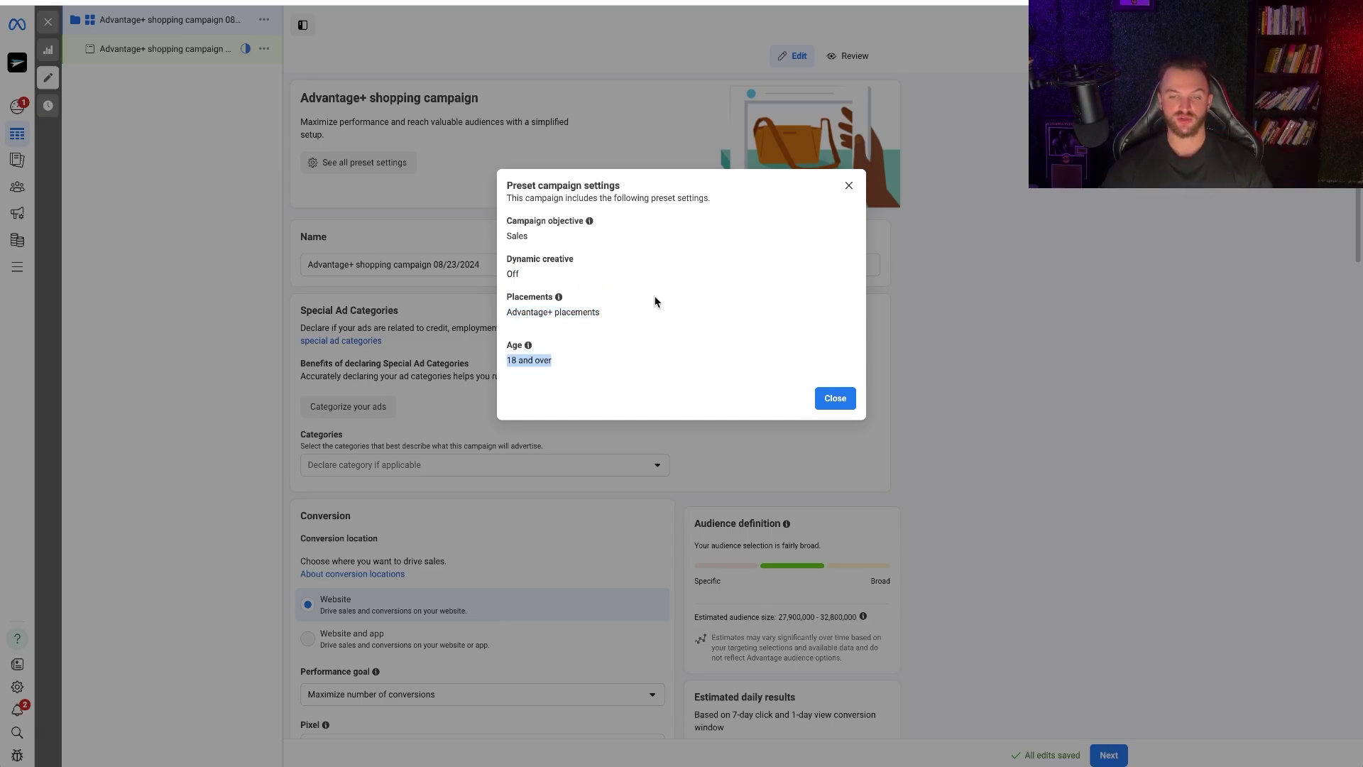
left_click(835, 398)
Look over the special ad categories and conversion settings, checking the available performance goals without changing the selected one.
scroll(495, 281, "down", 4)
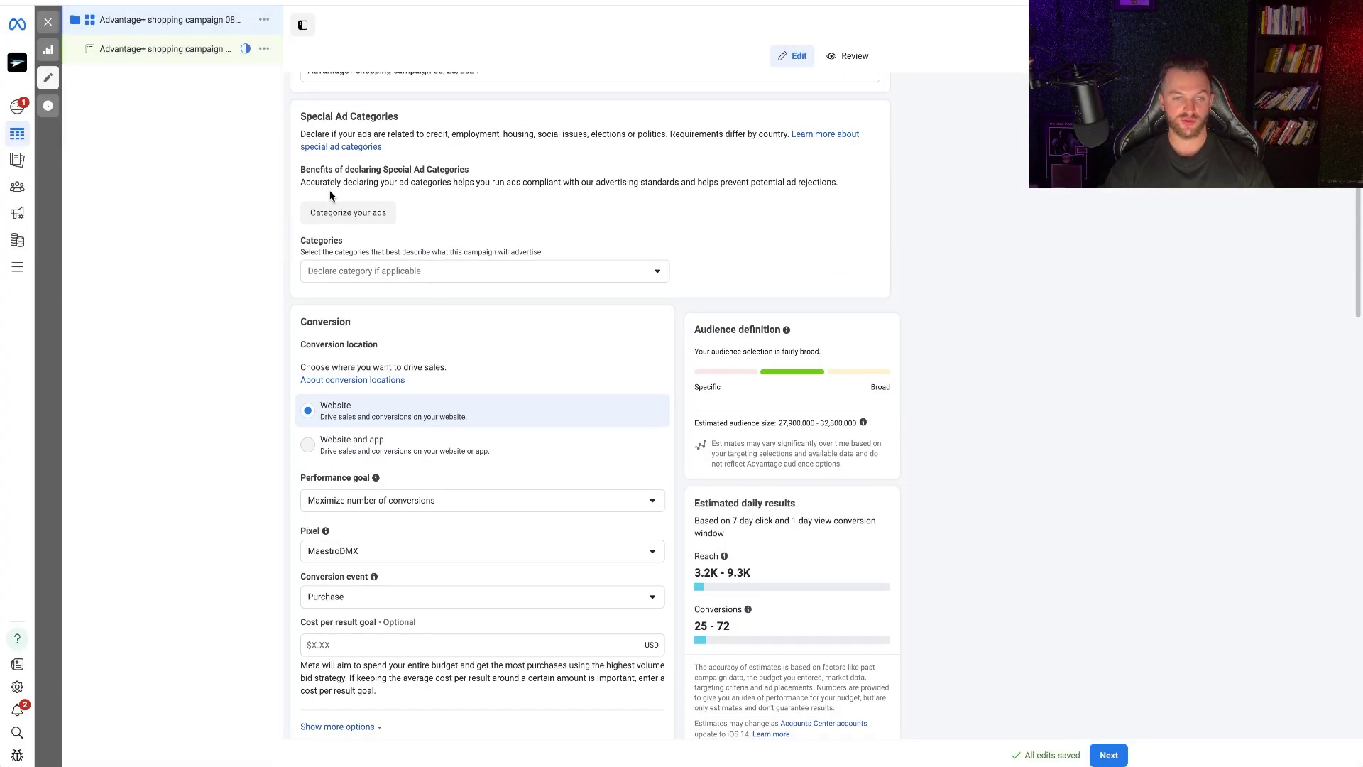
scroll(495, 281, "down", 1)
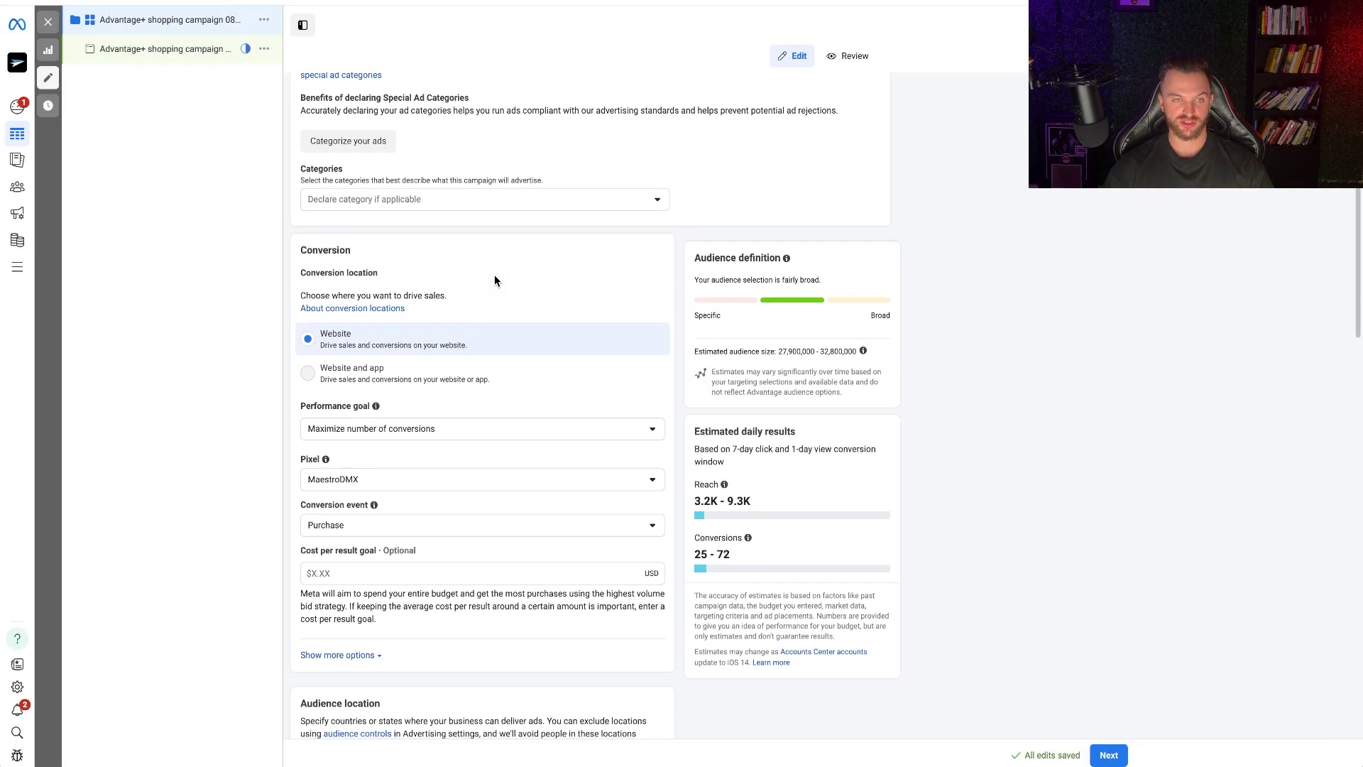
scroll(374, 284, "down", 1)
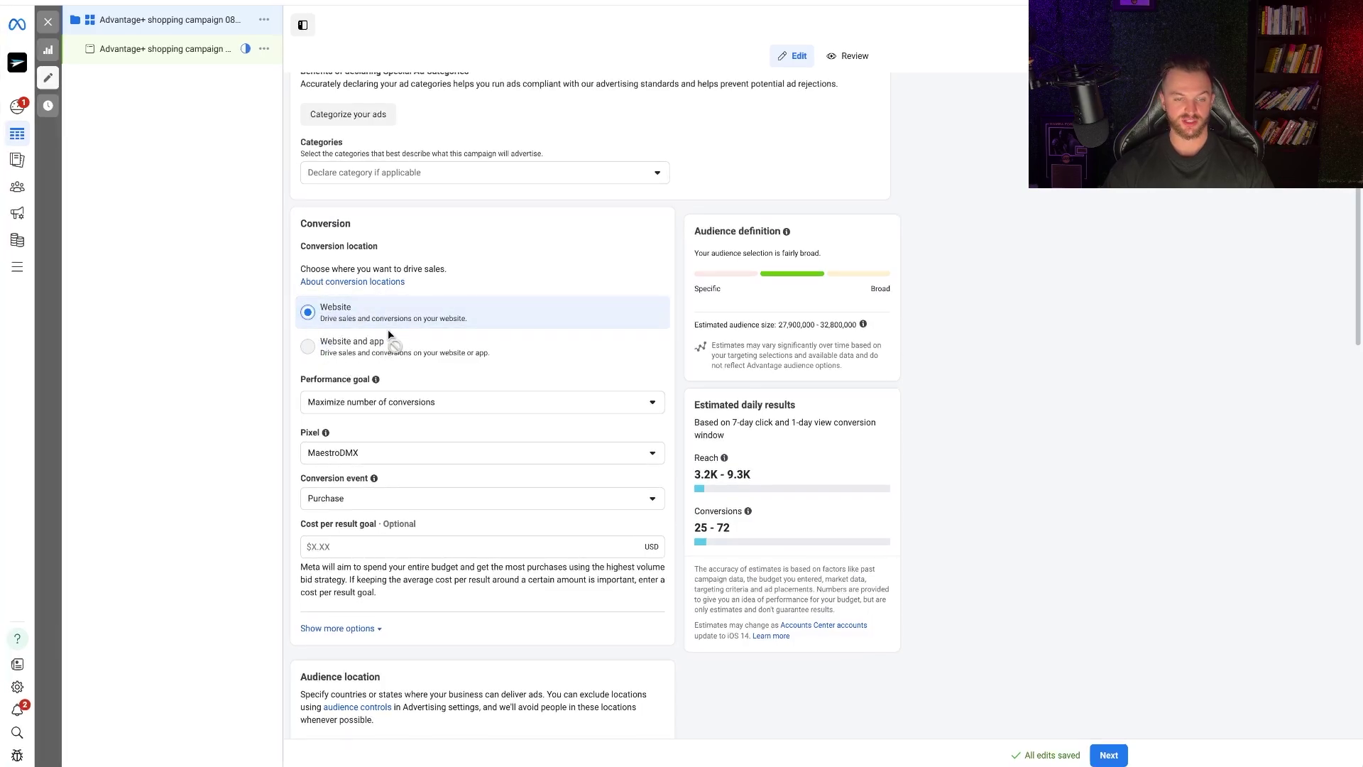
scroll(388, 334, "down", 1)
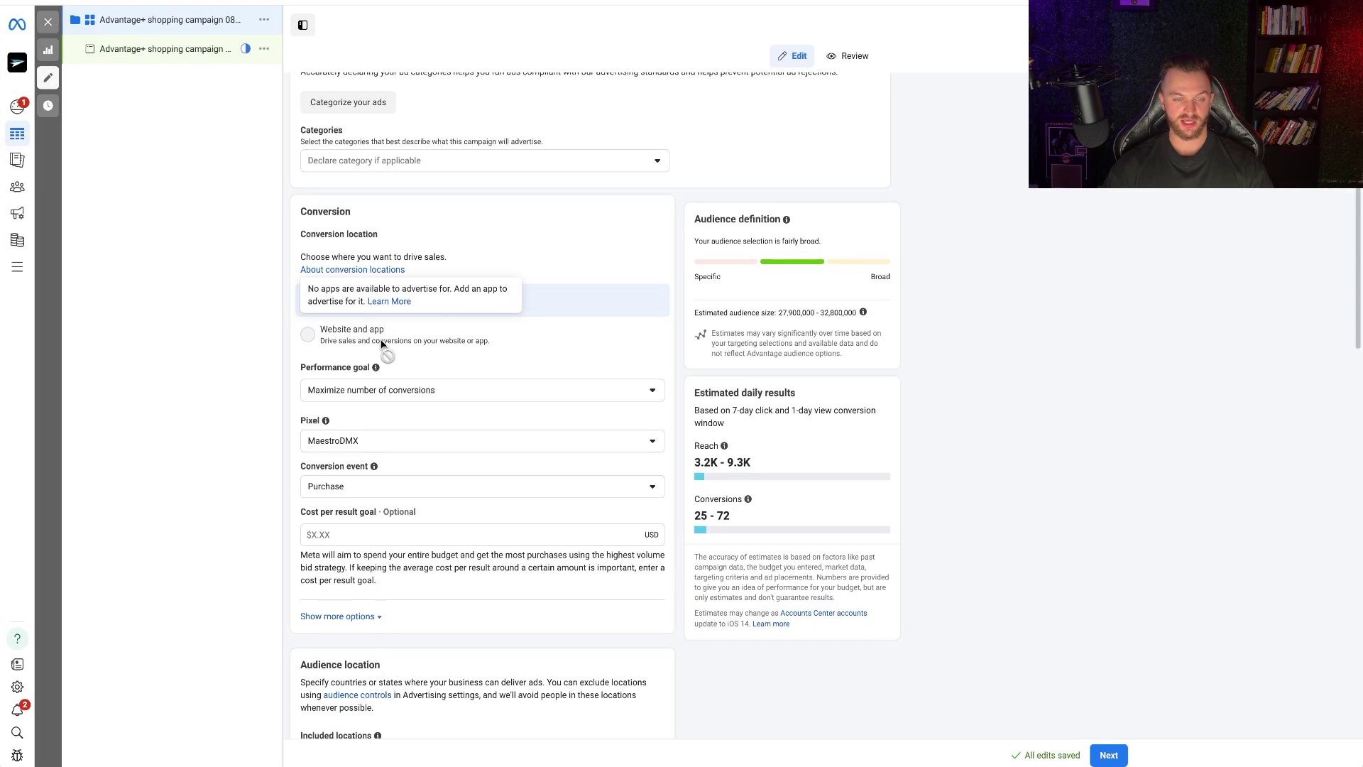
left_click(370, 402)
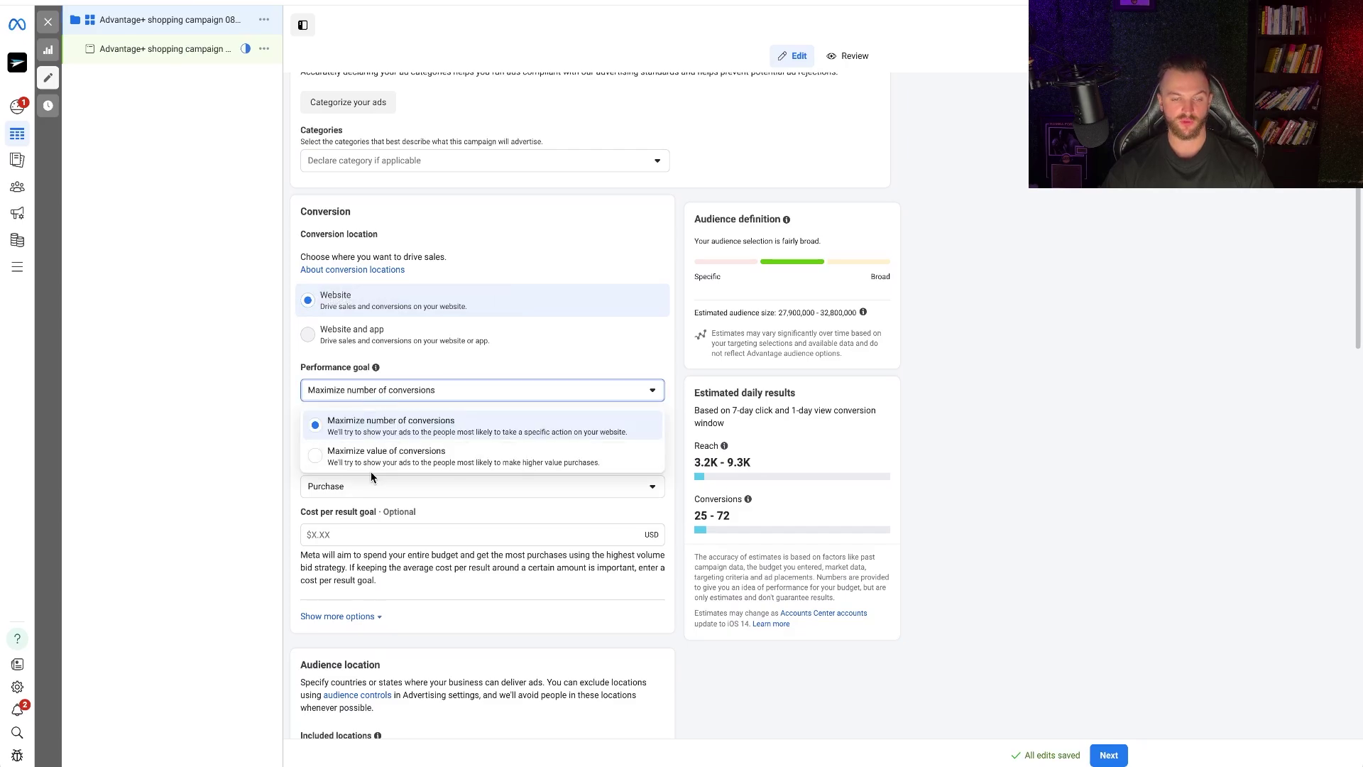
left_click(547, 307)
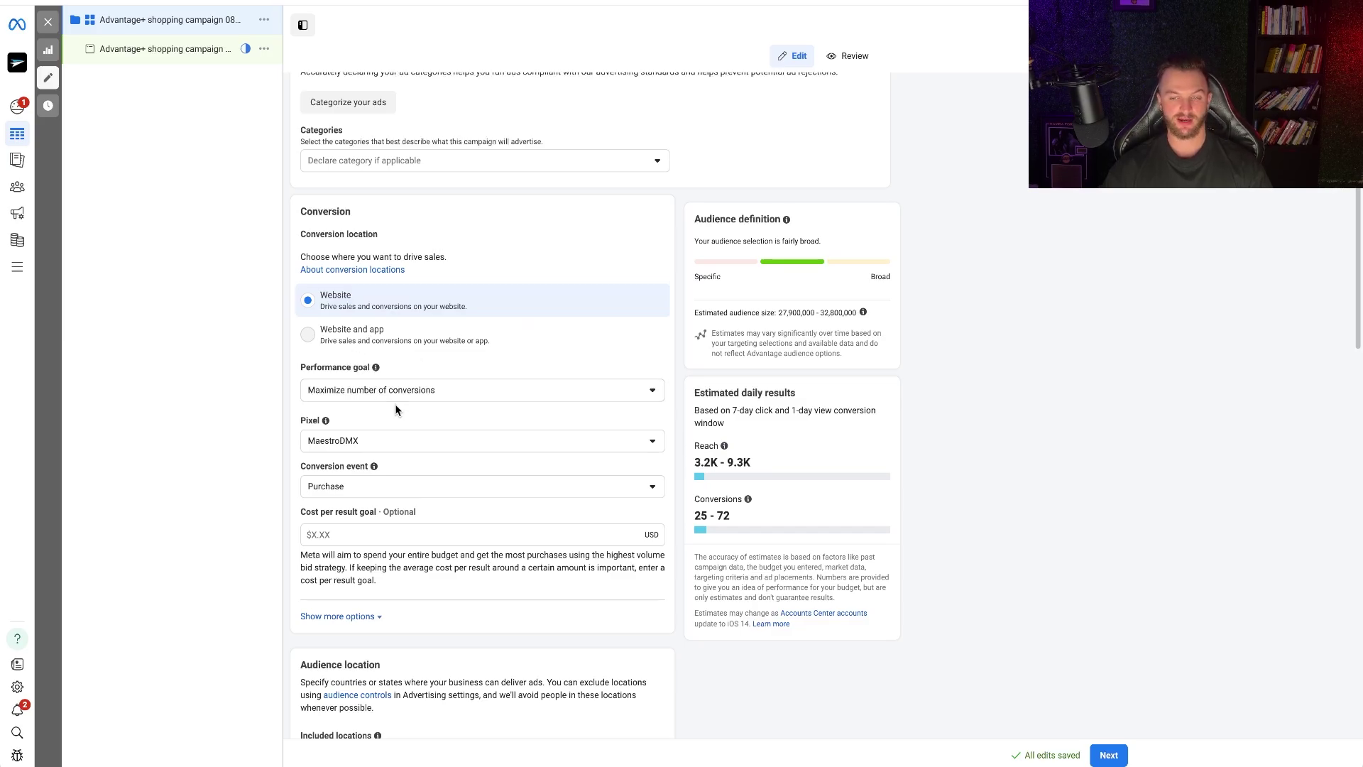
scroll(396, 410, "down", 1)
scroll(369, 423, "down", 2)
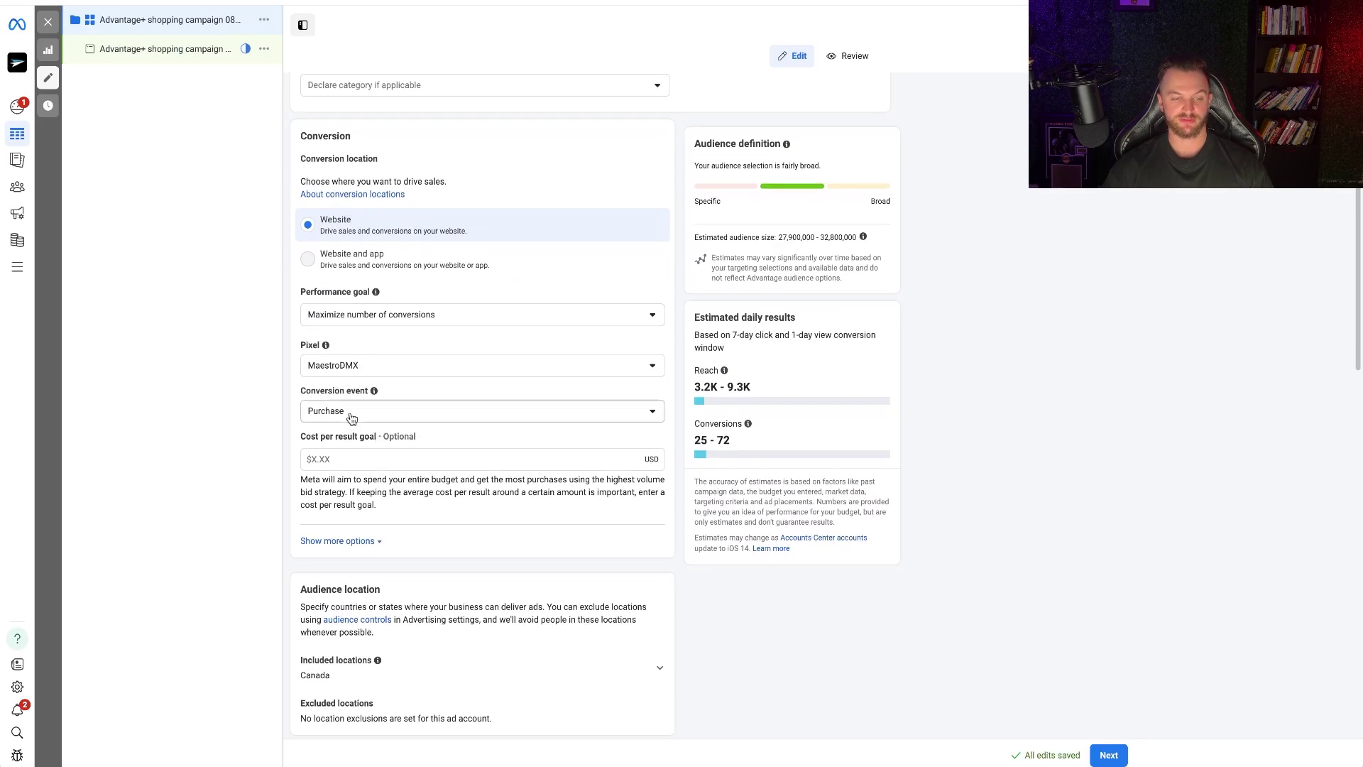
Add United States to the campaign's included audience locations alongside Canada.
scroll(360, 426, "down", 2)
scroll(358, 418, "down", 4)
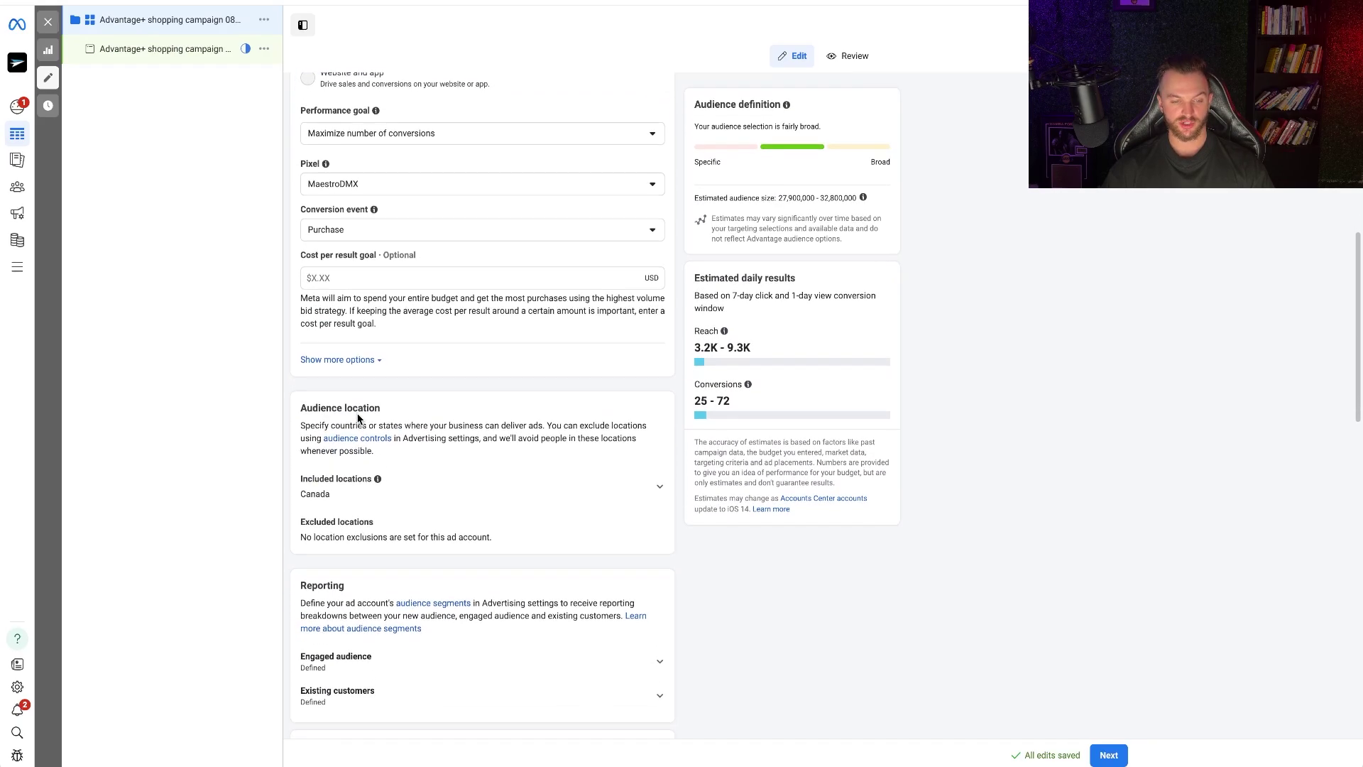
left_click(398, 493)
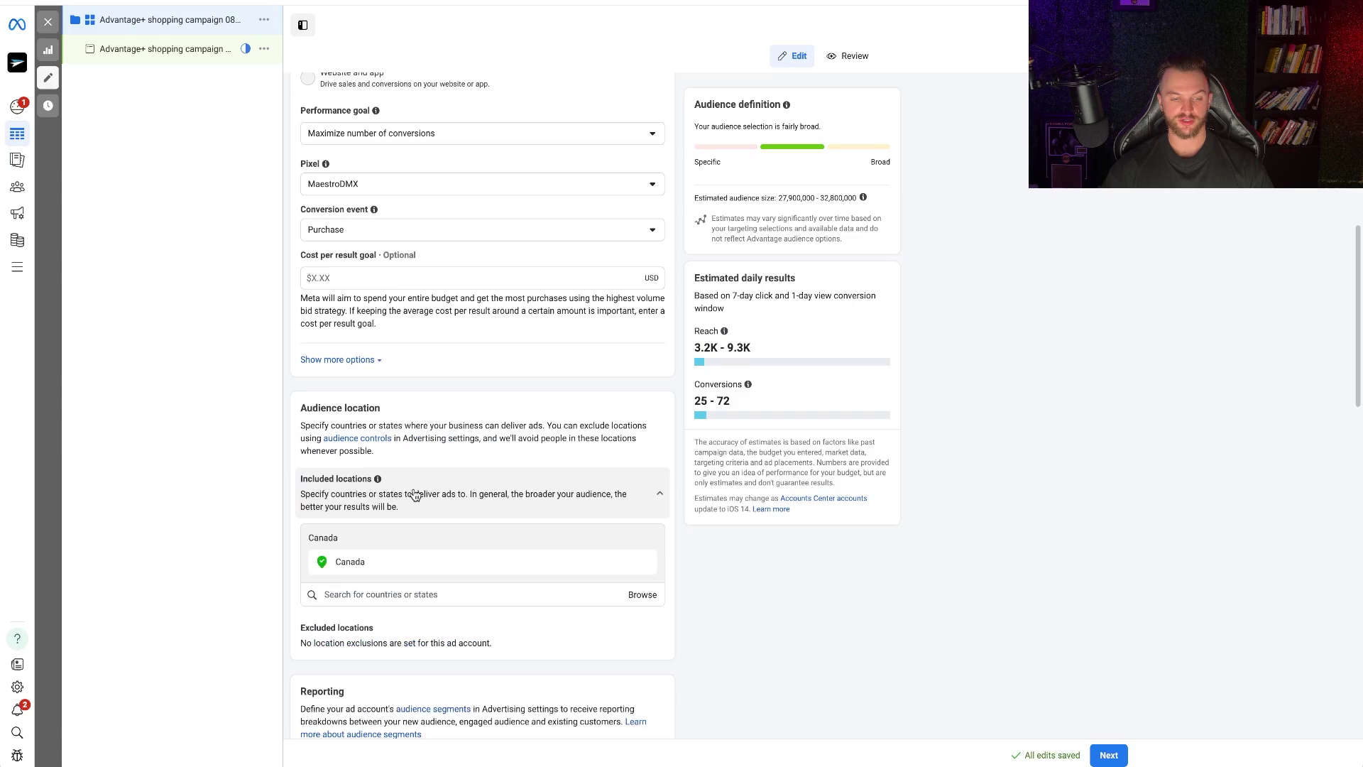
scroll(434, 489, "down", 1)
left_click(379, 541)
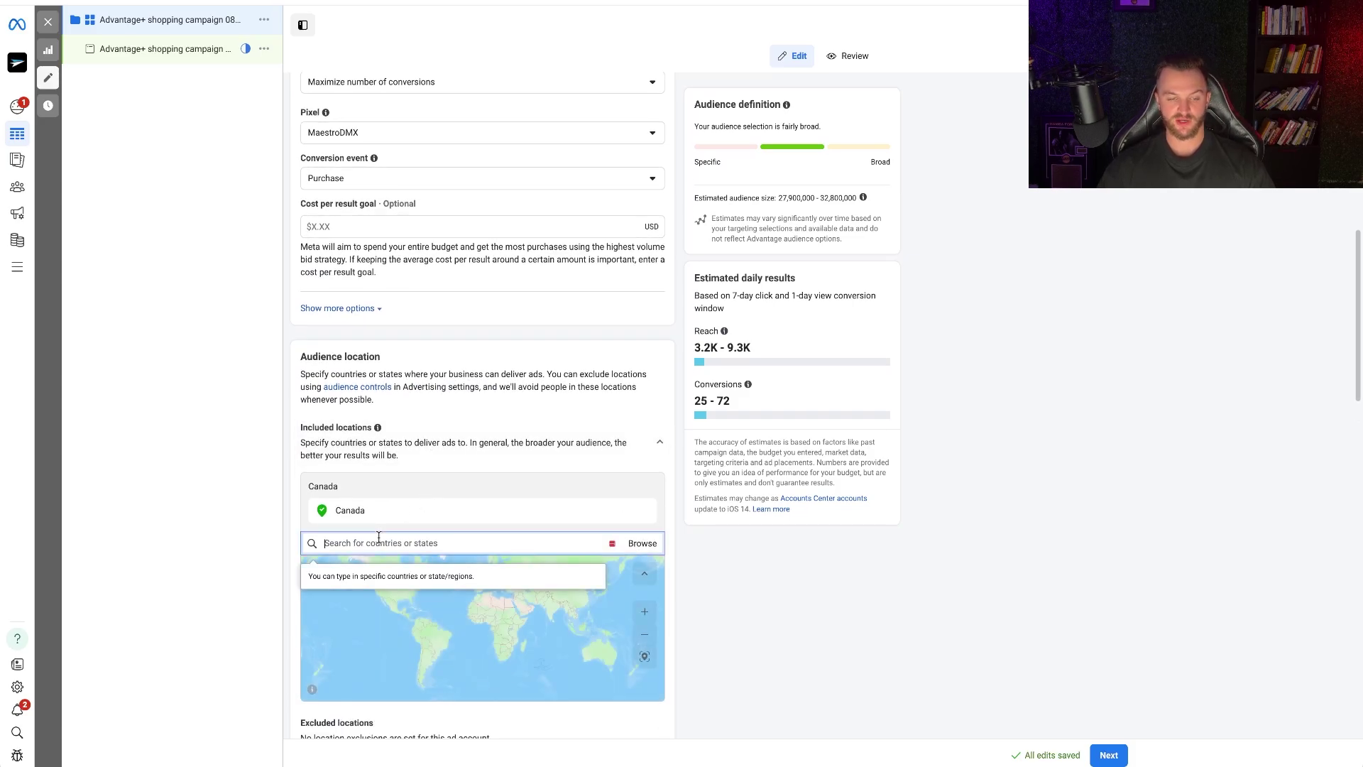
type("united stat")
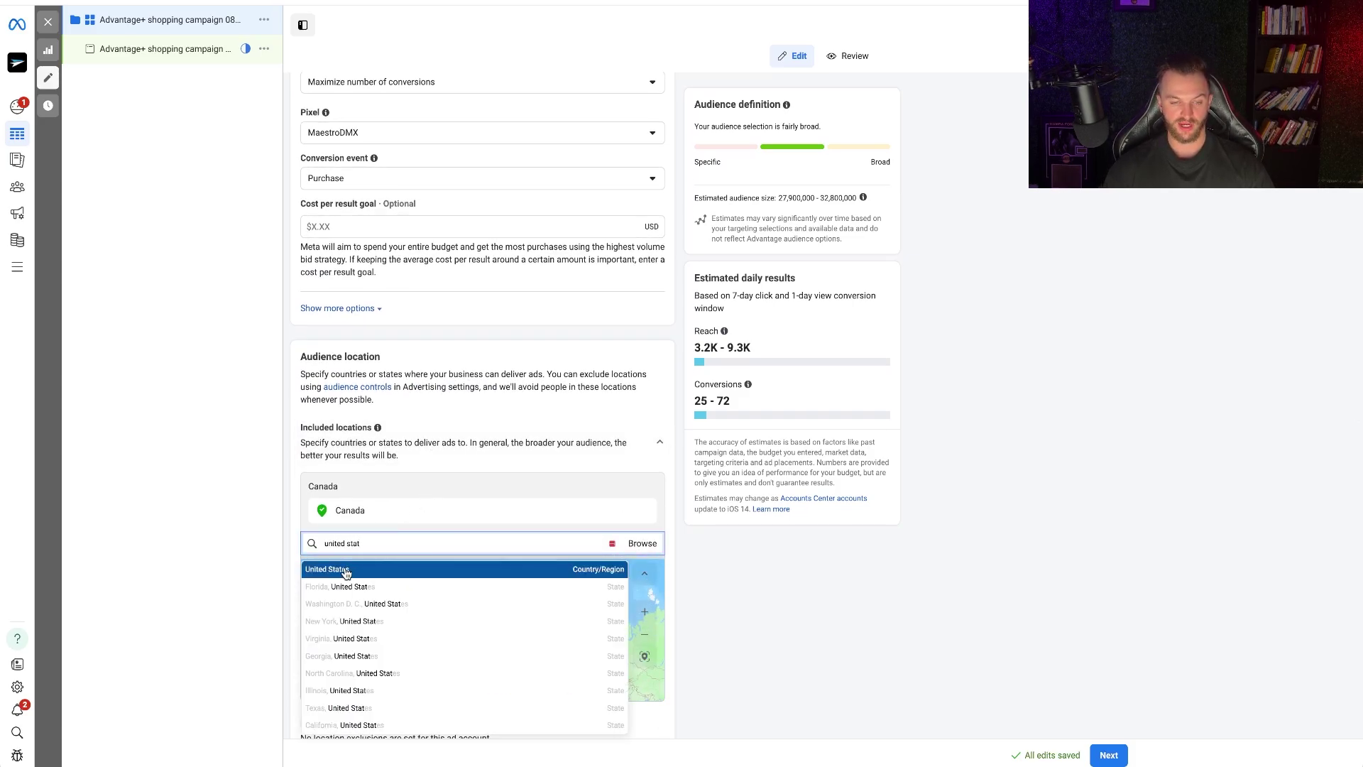
left_click(344, 564)
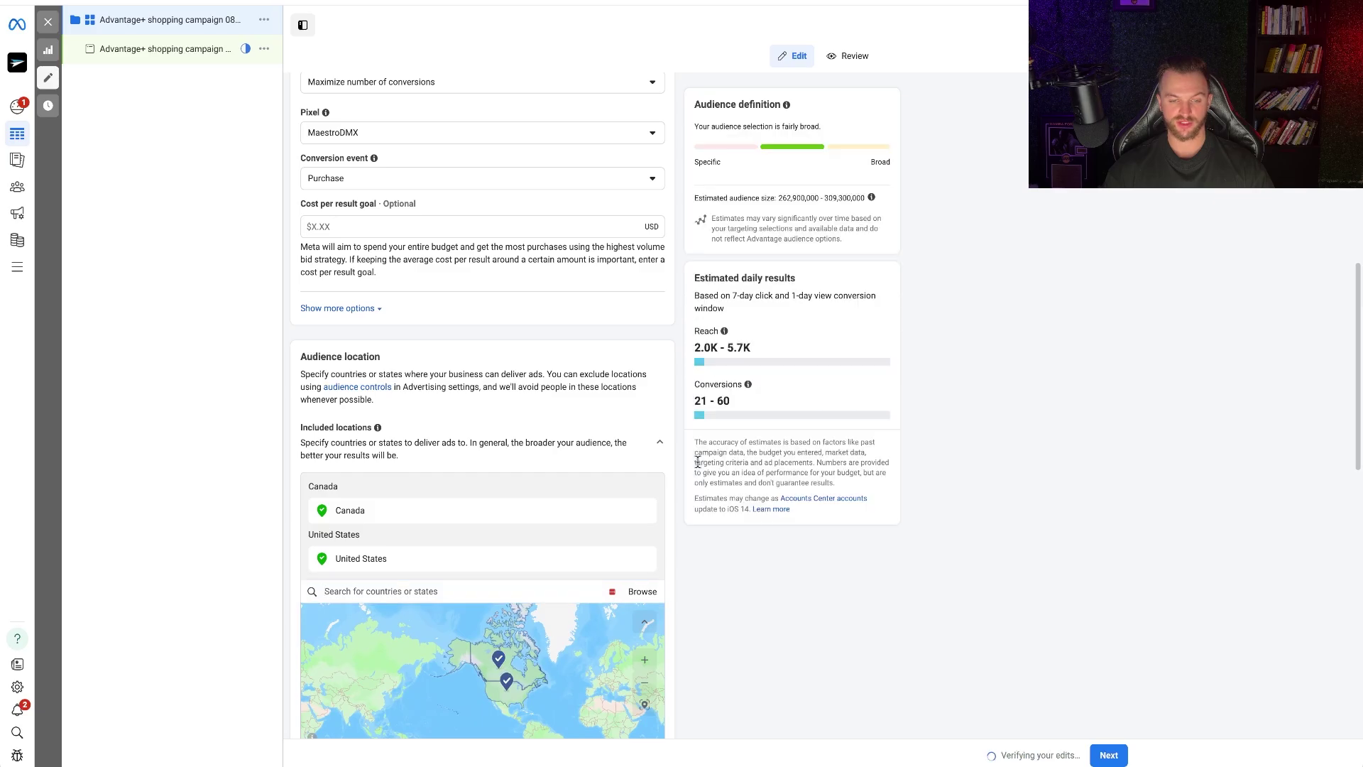
Check the excluded locations entry below the location map, highlighting its heading and description.
scroll(677, 460, "down", 4)
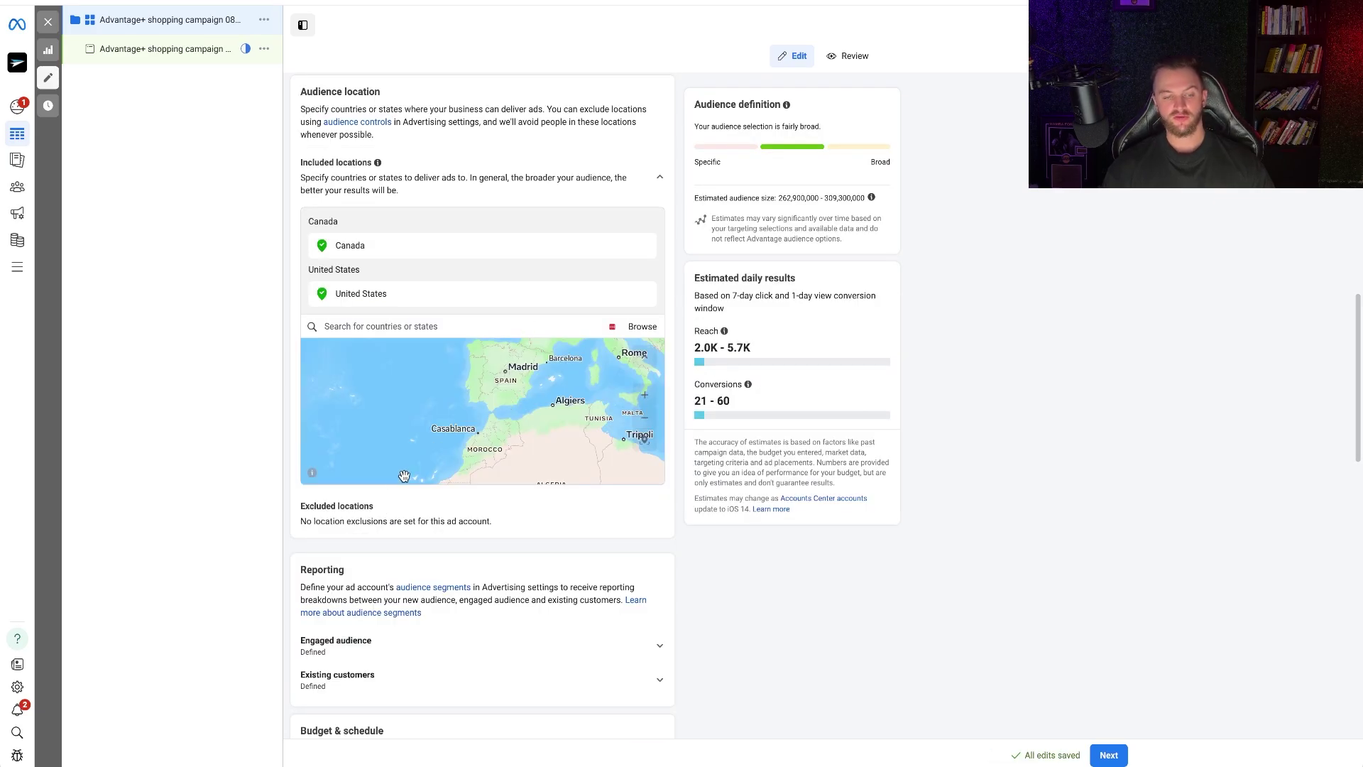
left_click_drag(304, 507, 370, 513)
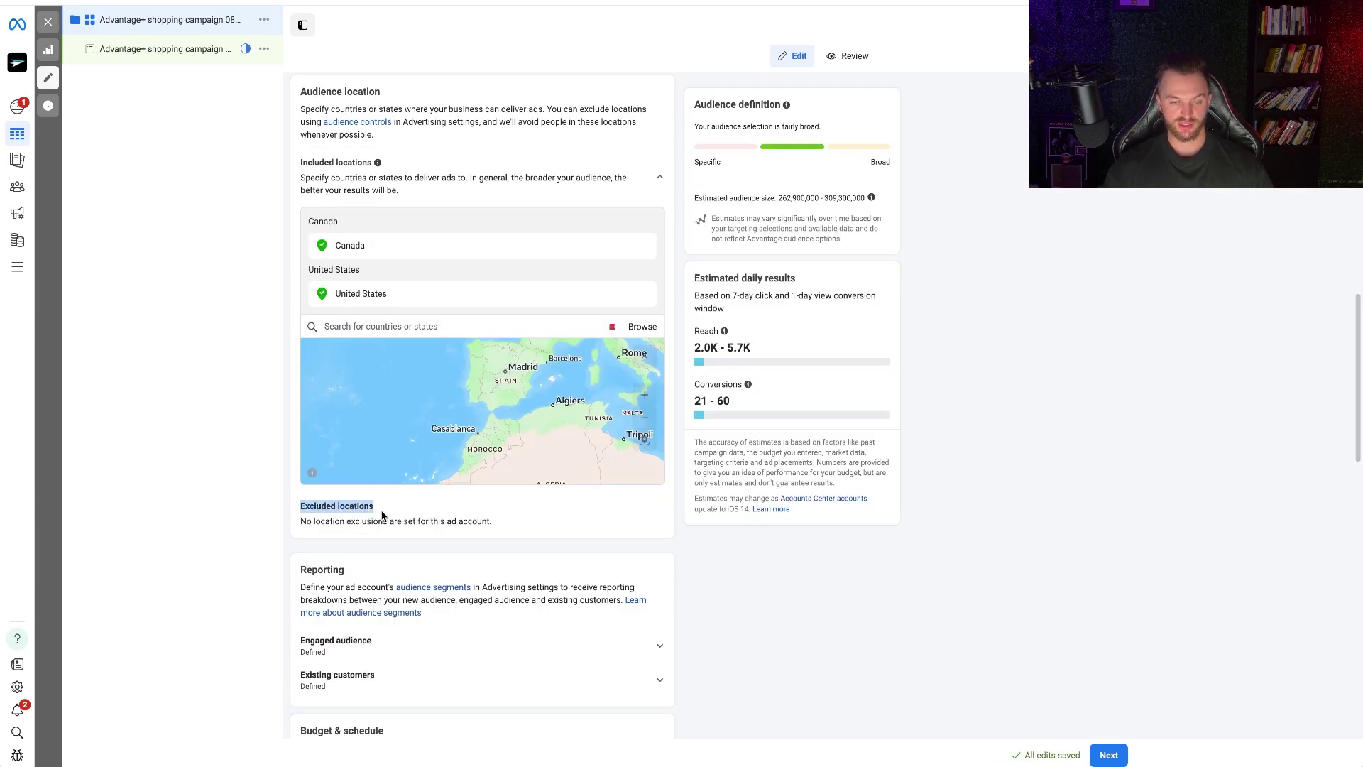
left_click_drag(522, 529, 314, 524)
left_click(295, 533)
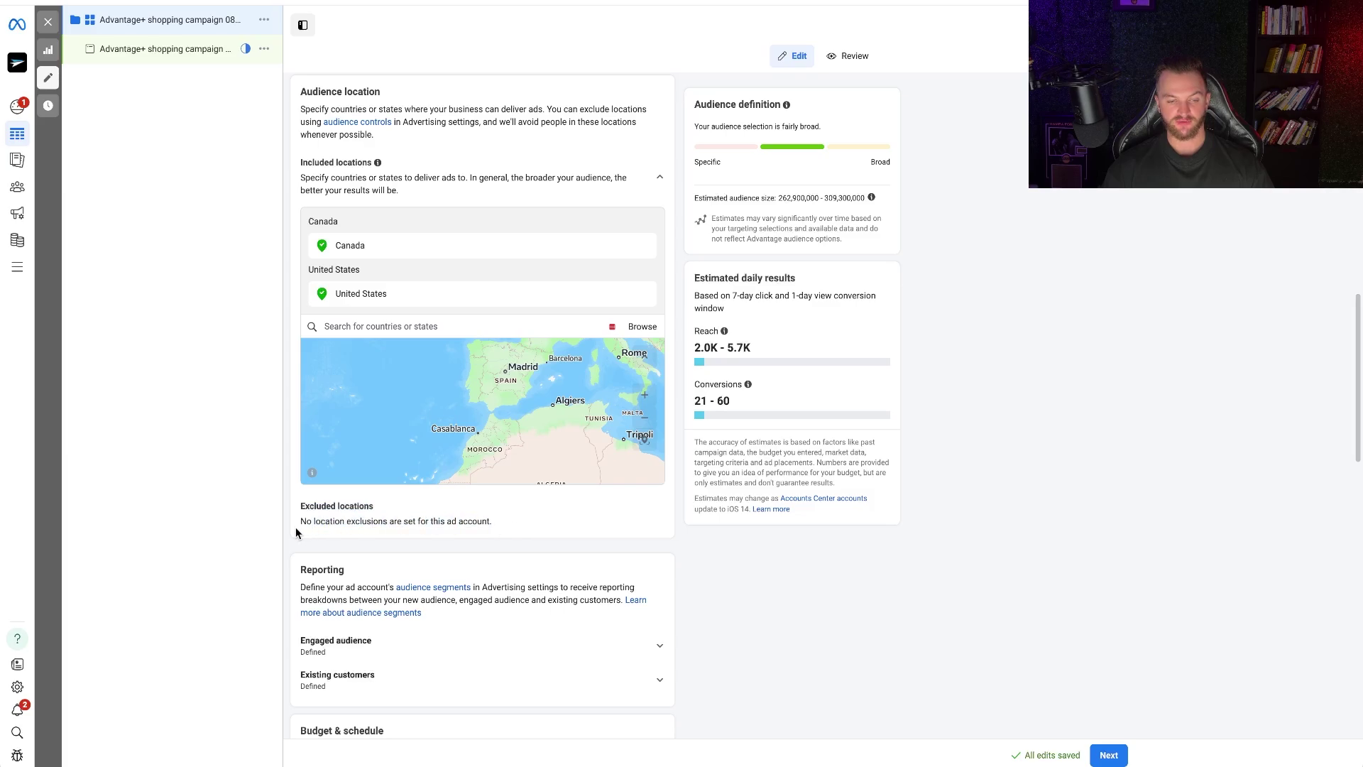
triple_click(296, 528)
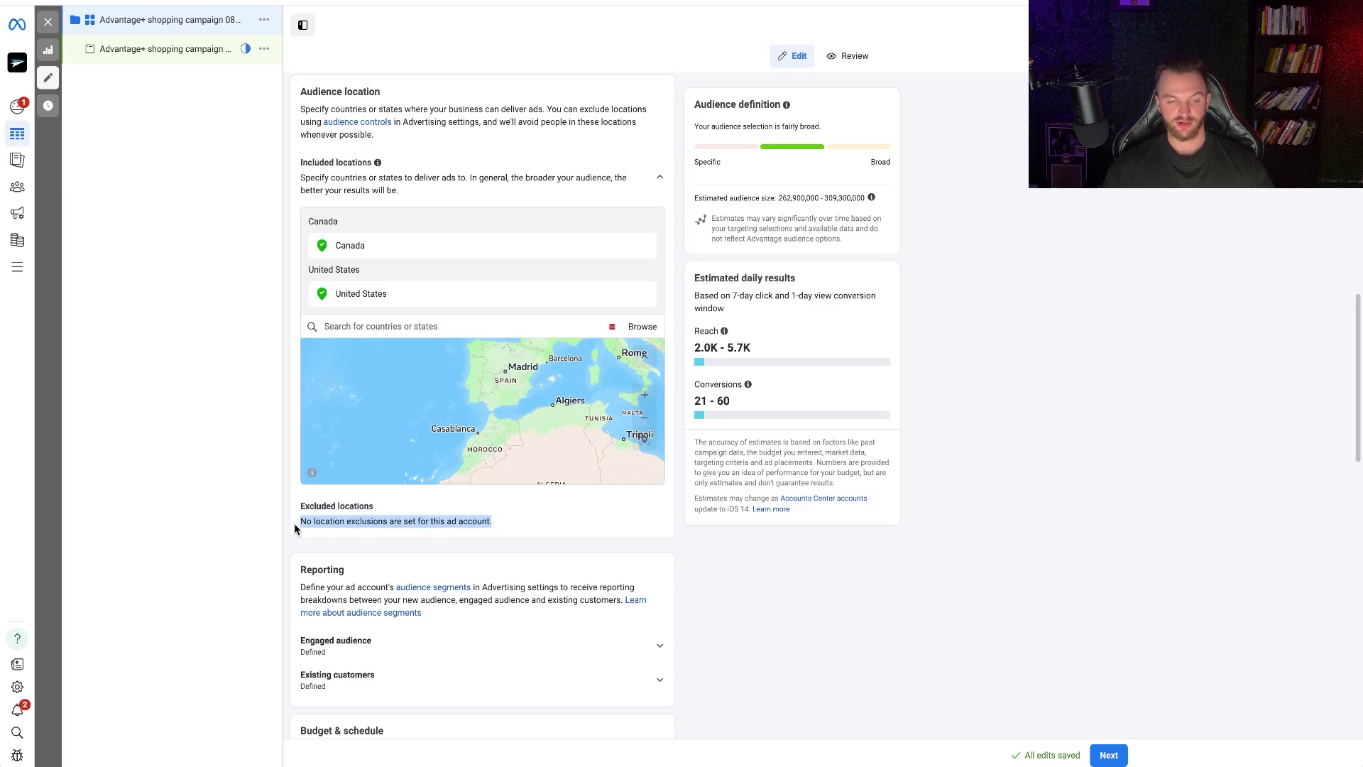
left_click(374, 524)
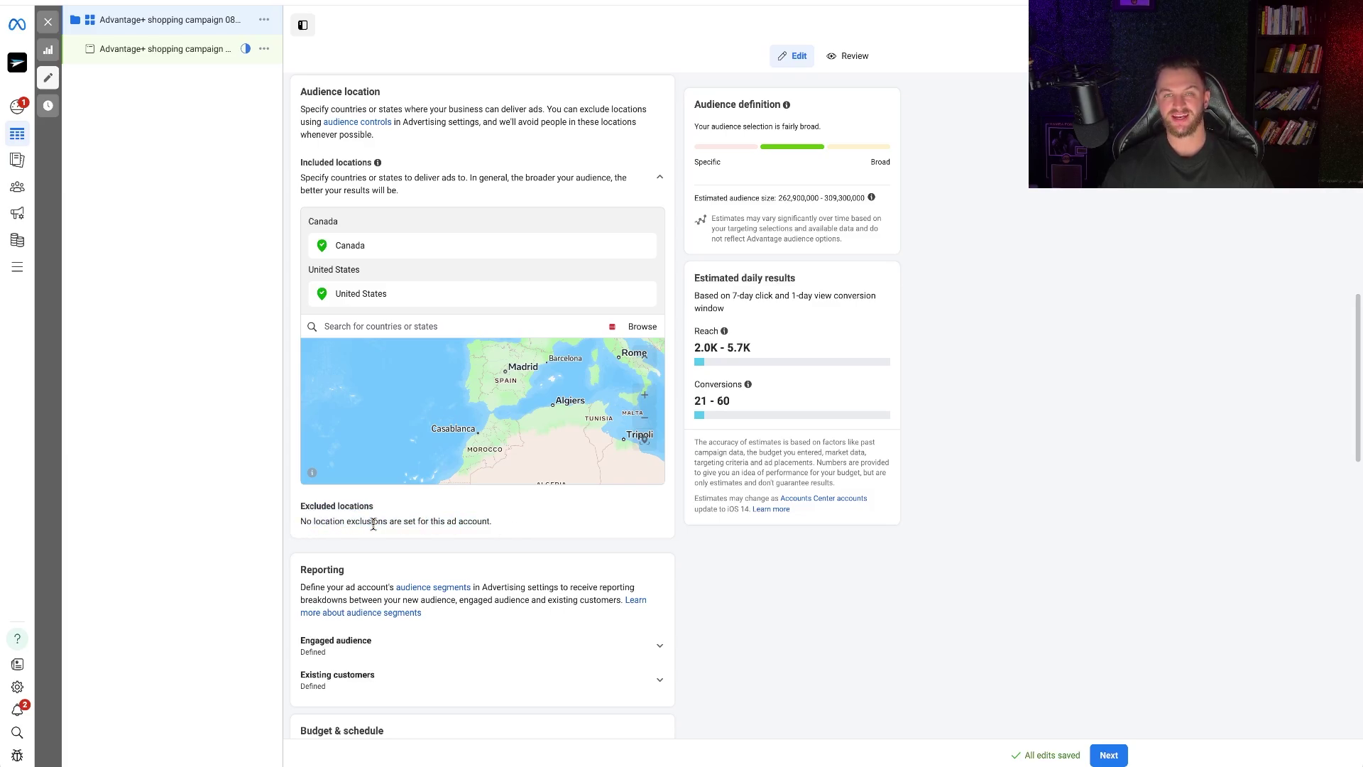
Open the ad account's audience controls from the audience location text, review the location and age restriction options, and cancel without changes.
scroll(373, 524, "down", 3)
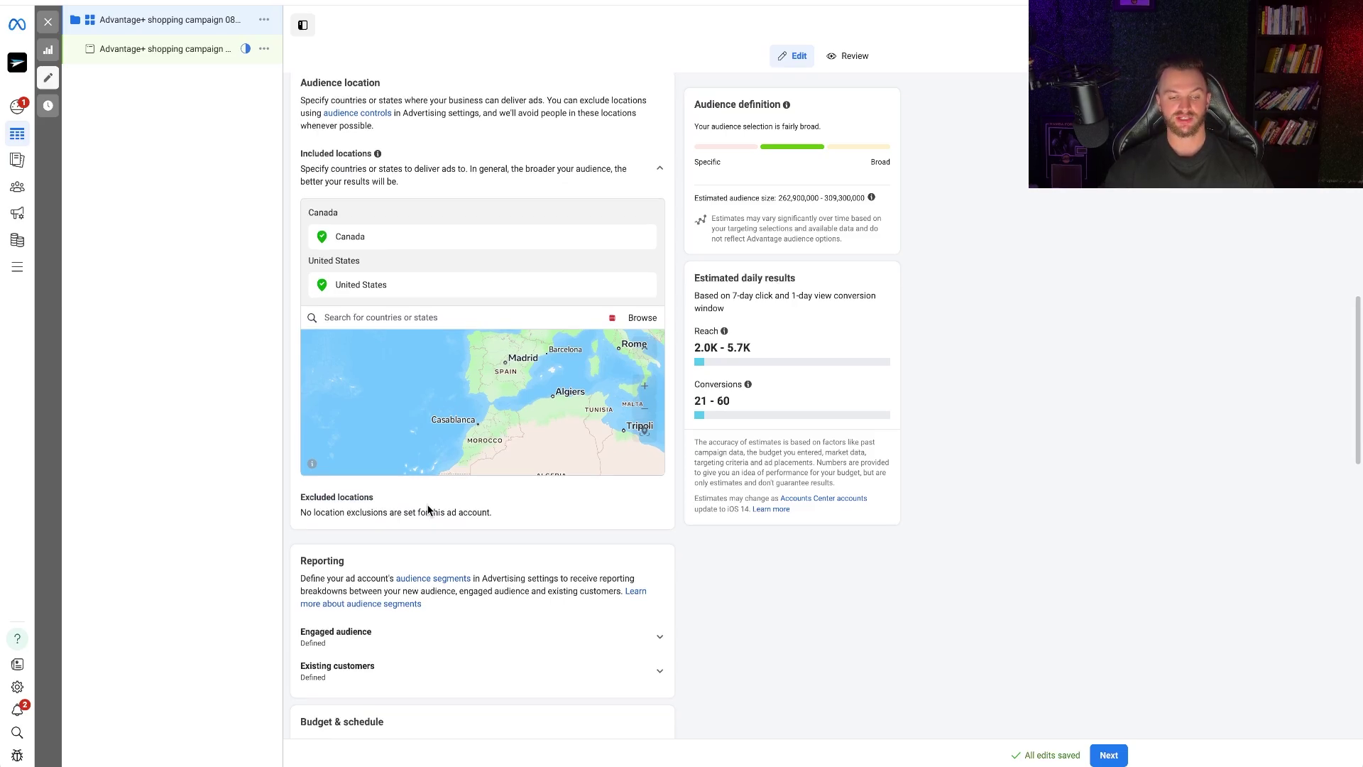
scroll(430, 511, "up", 5)
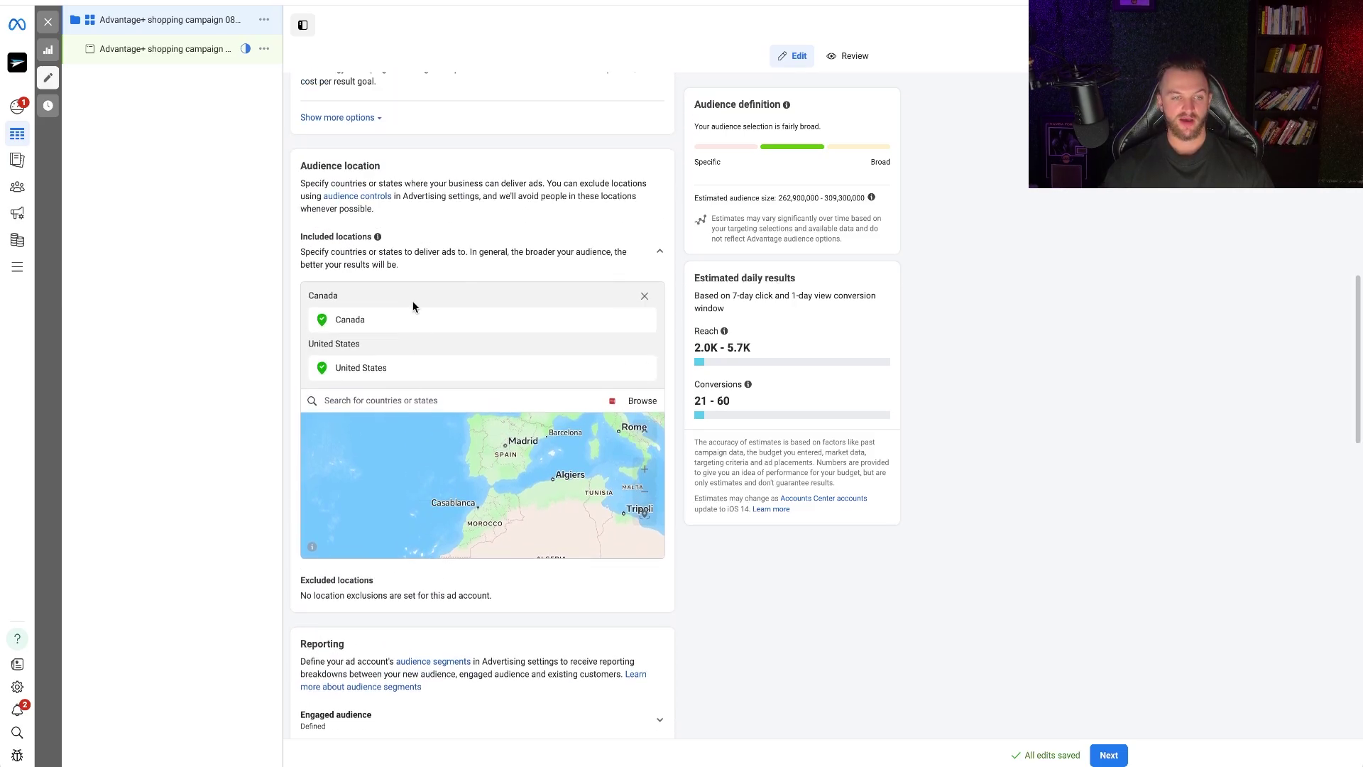
left_click_drag(370, 204, 324, 196)
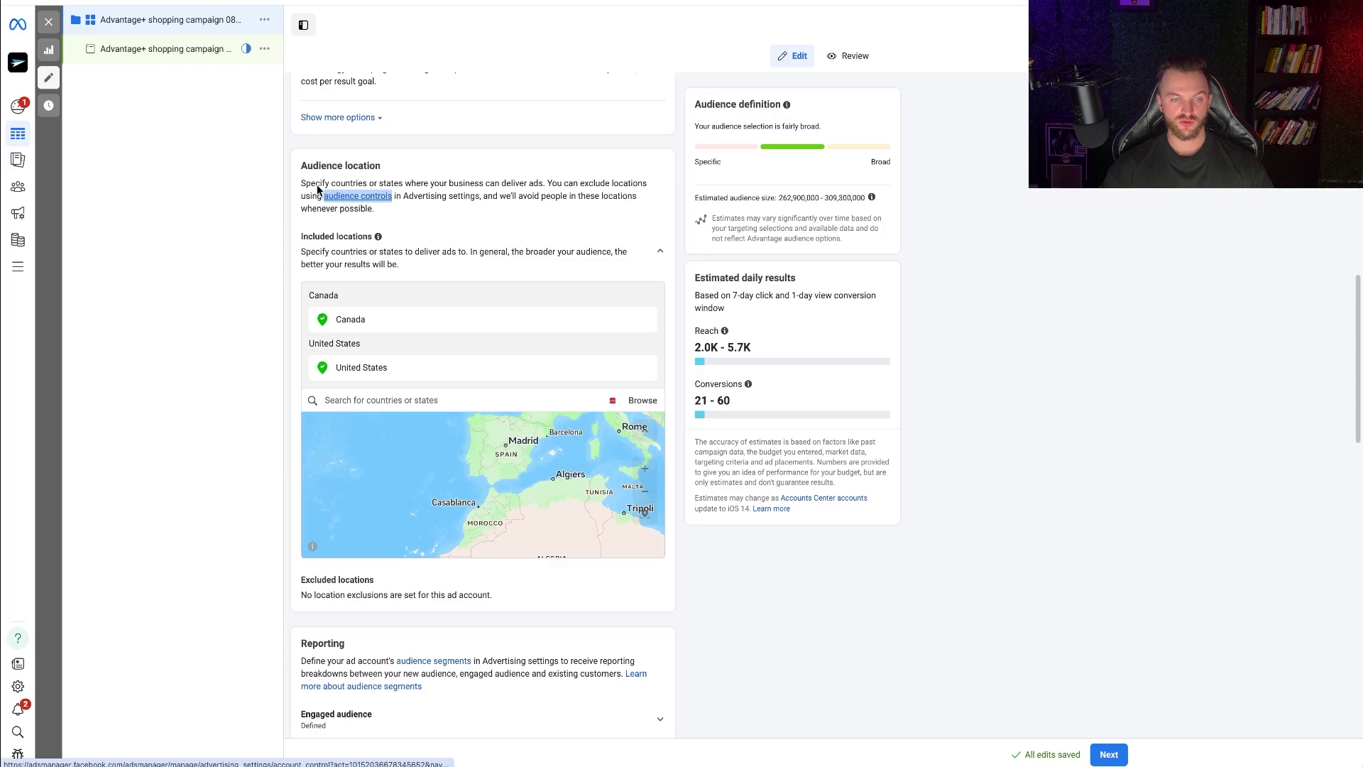
left_click(357, 196)
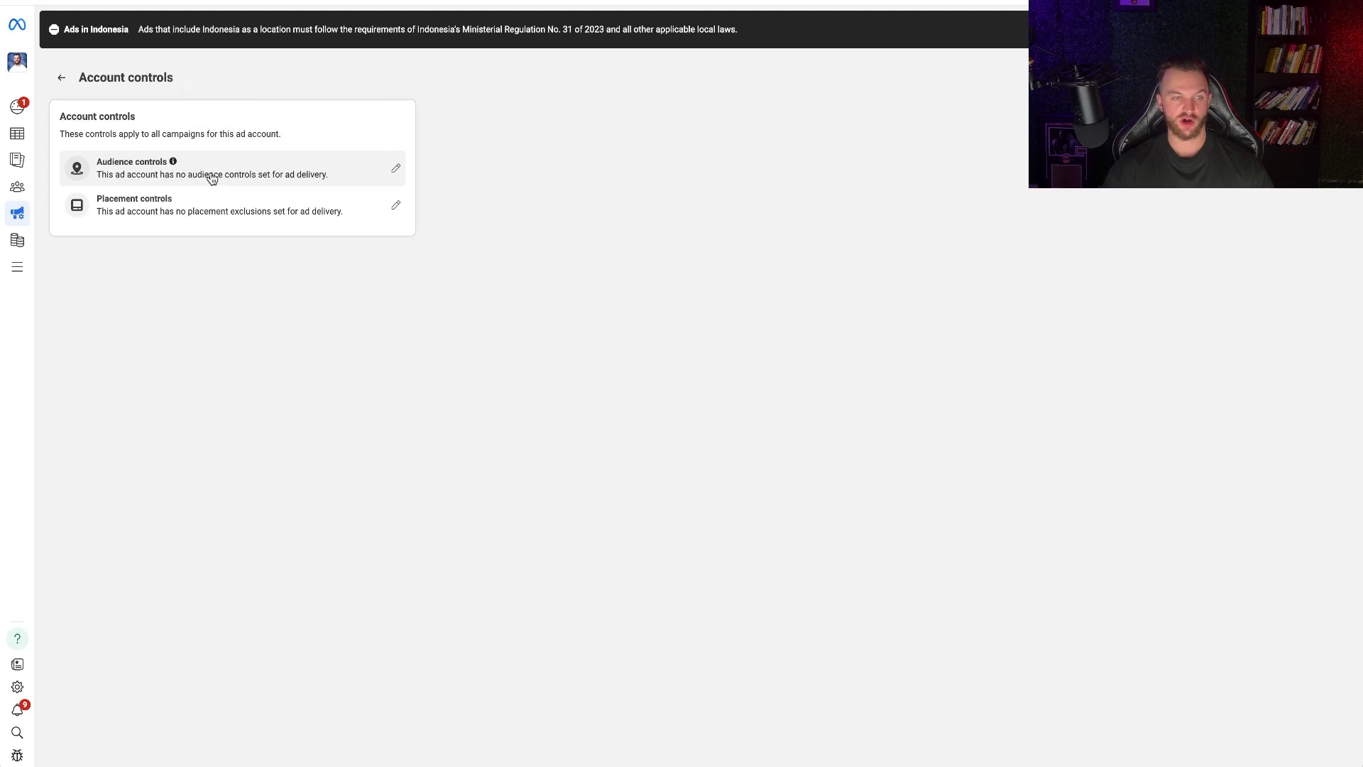
left_click(213, 177)
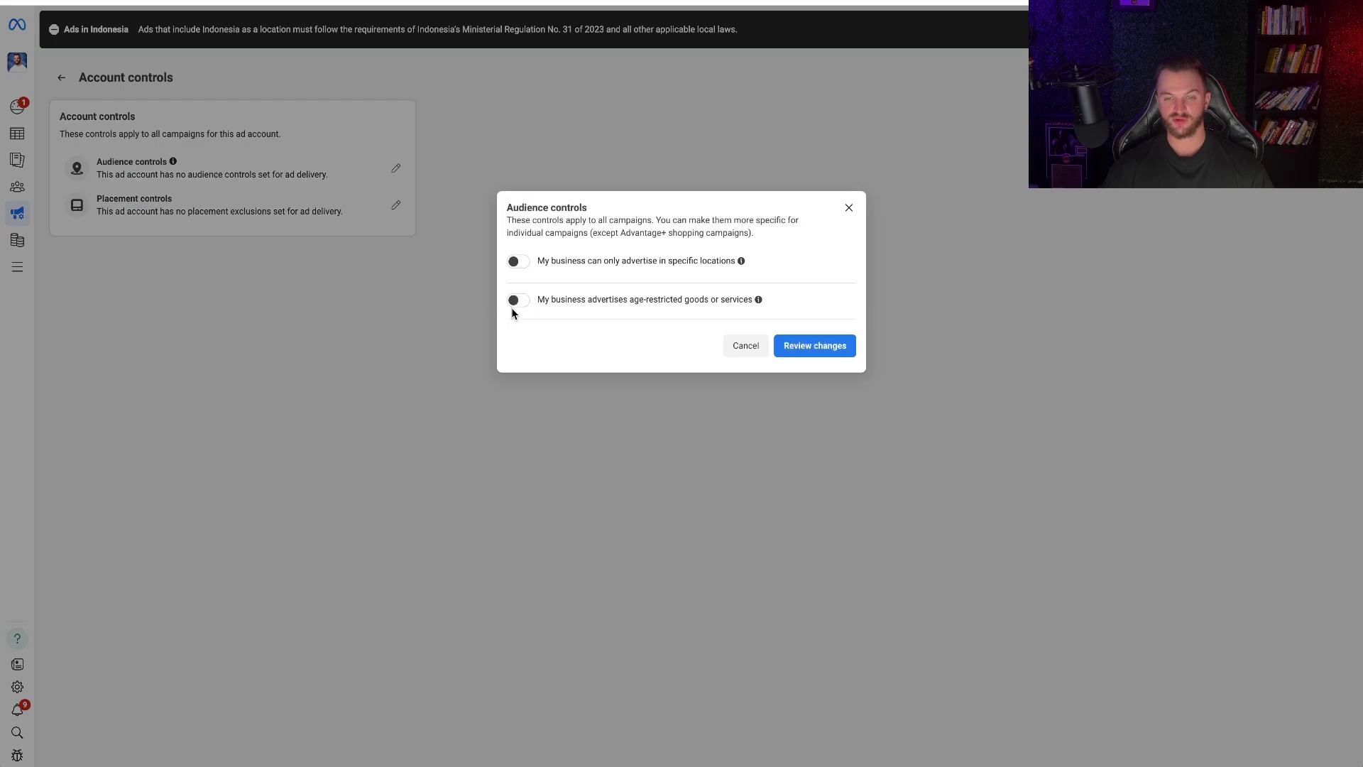
left_click(749, 345)
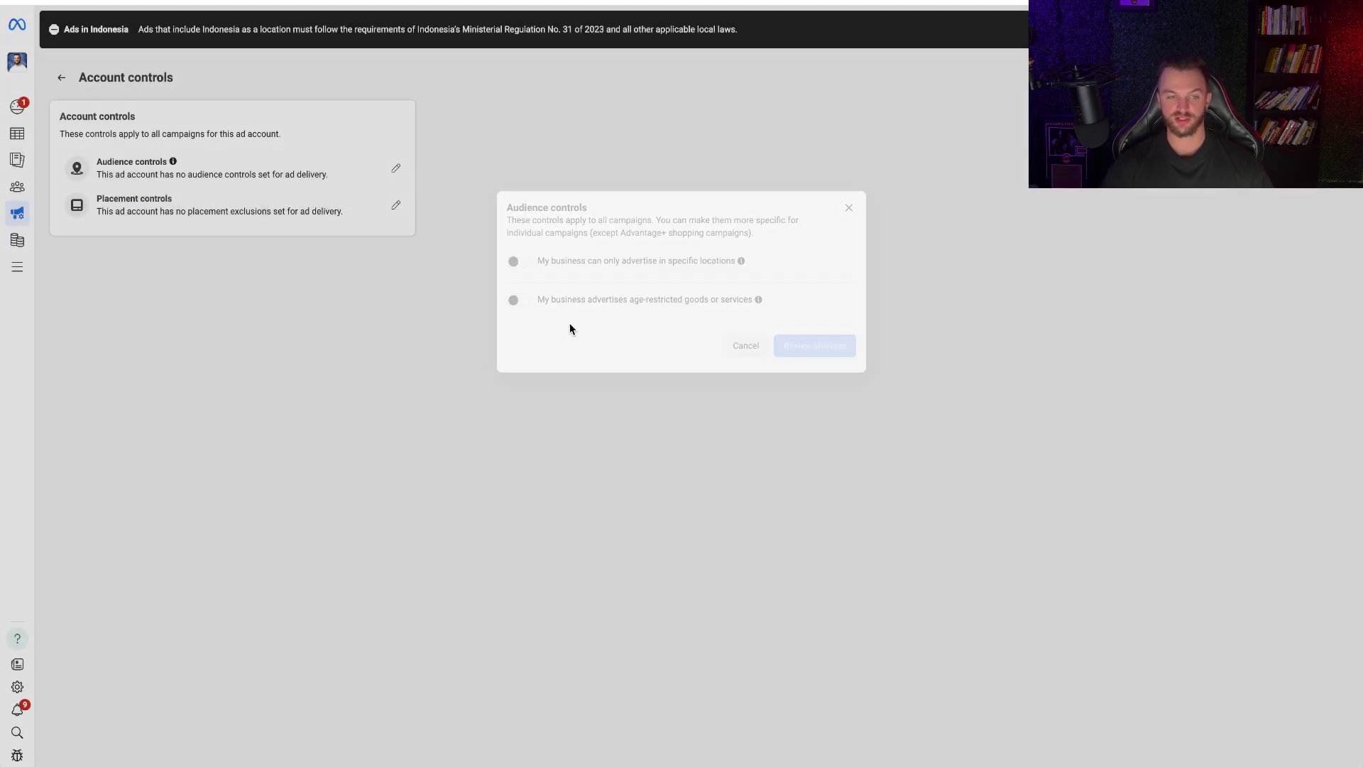
Open the ad account's placement controls, review the placements that can be excluded under apps and sites and feeds, and close without saving.
left_click(257, 208)
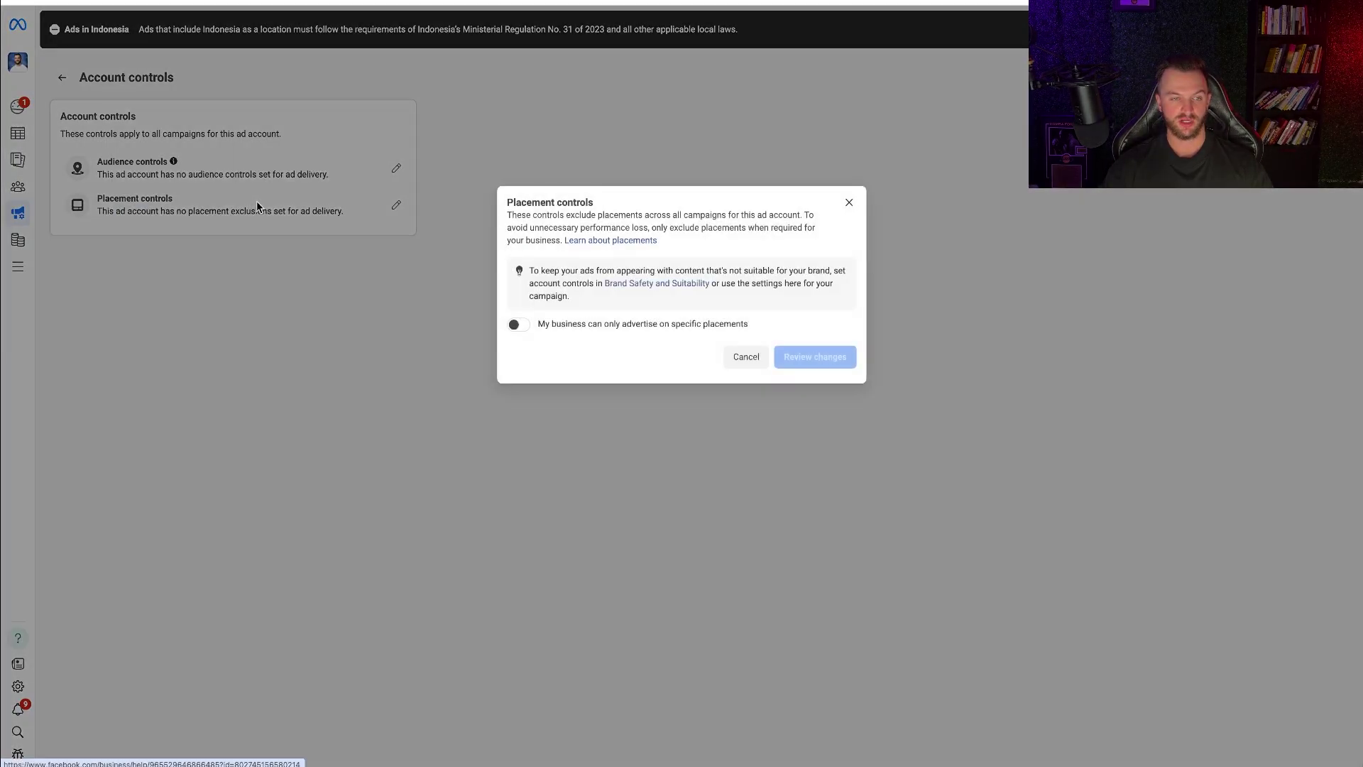
left_click(515, 325)
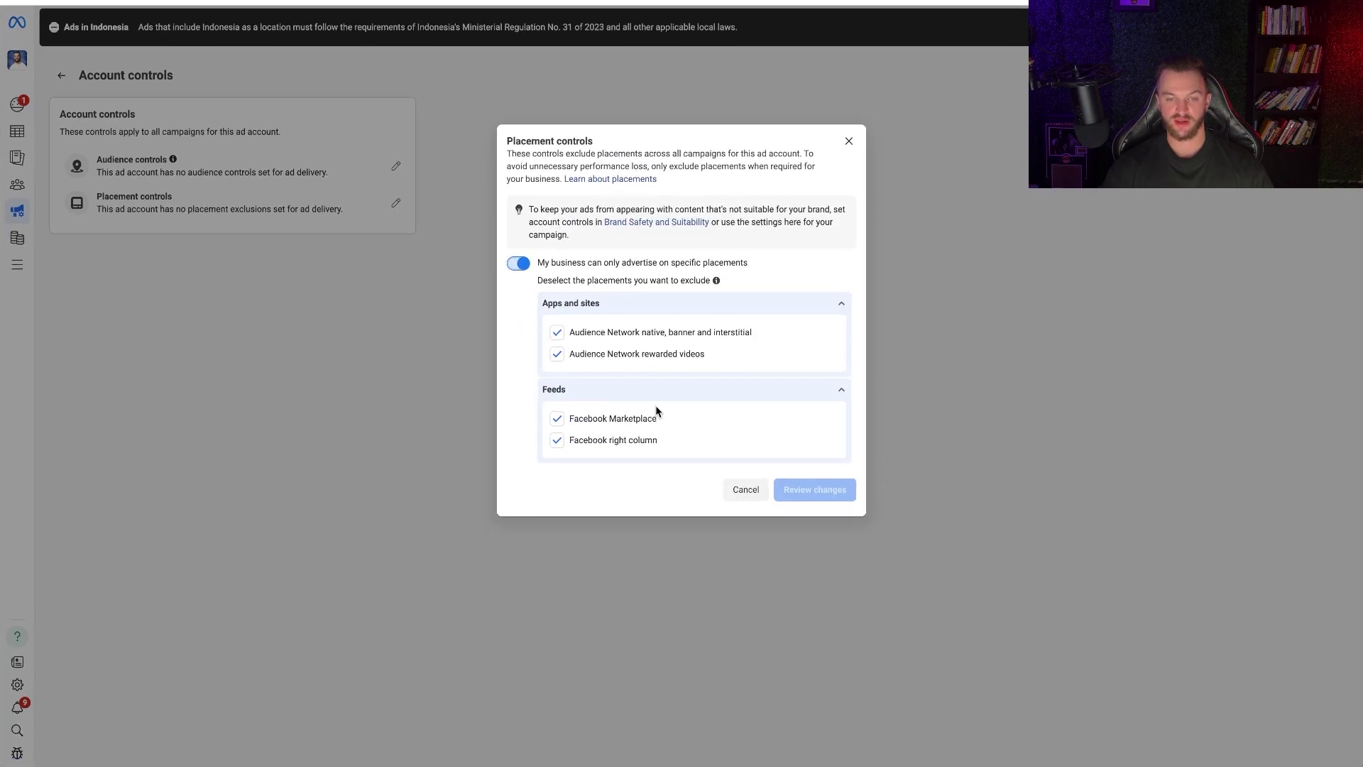
left_click(842, 304)
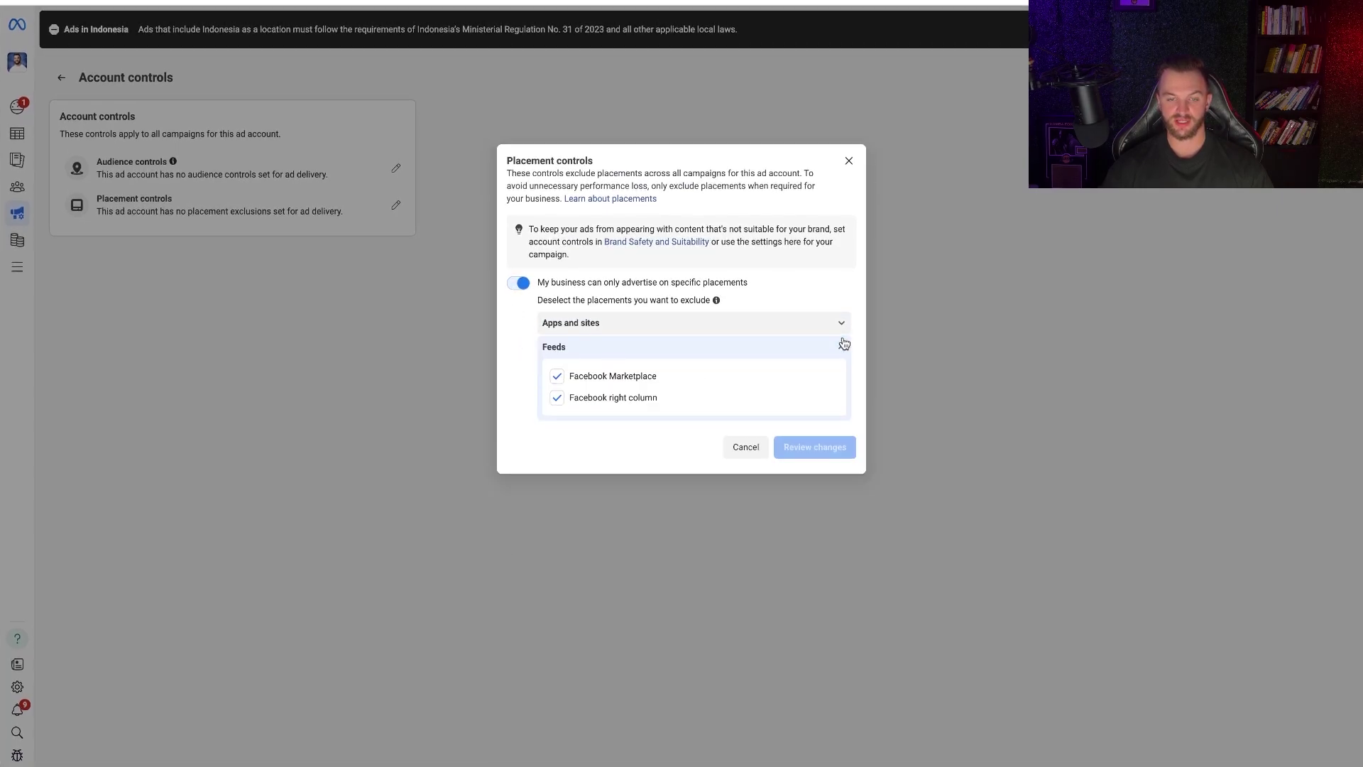
left_click(843, 324)
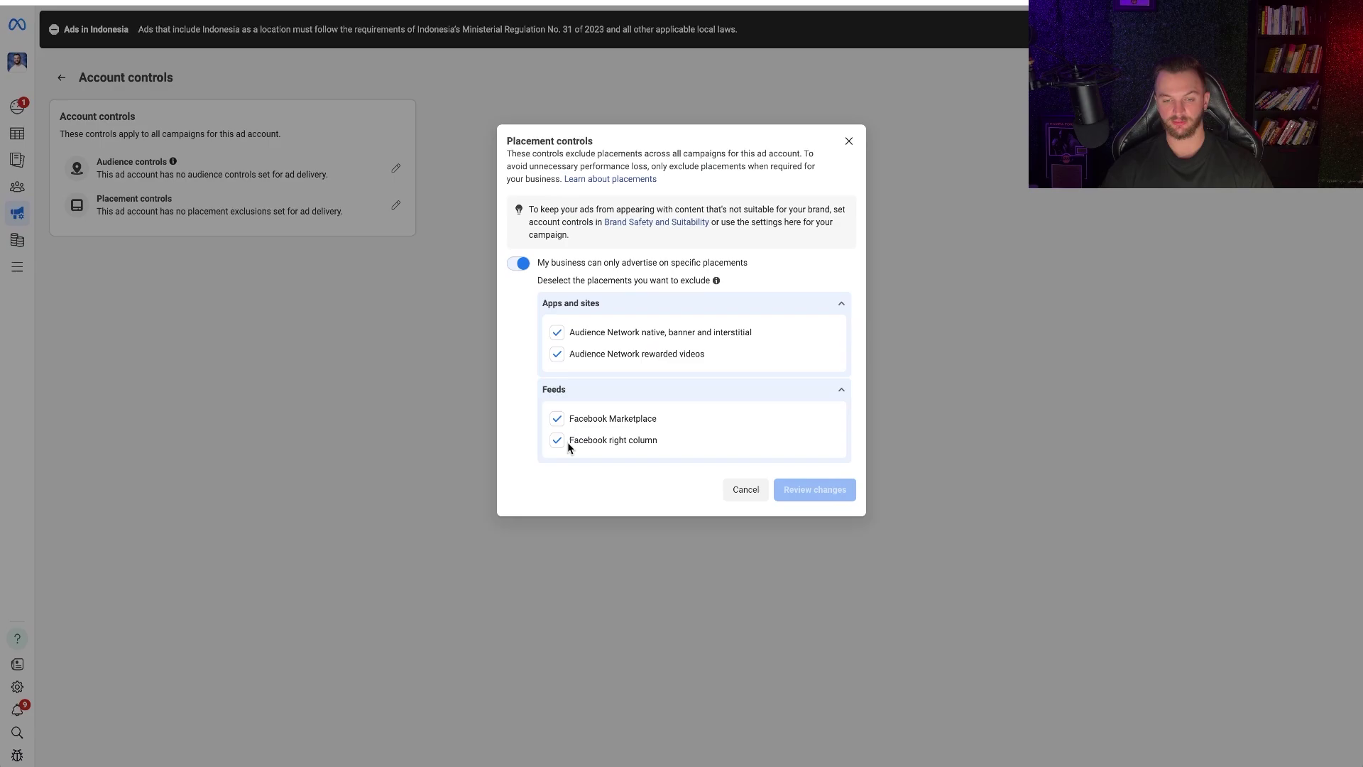
left_click(848, 141)
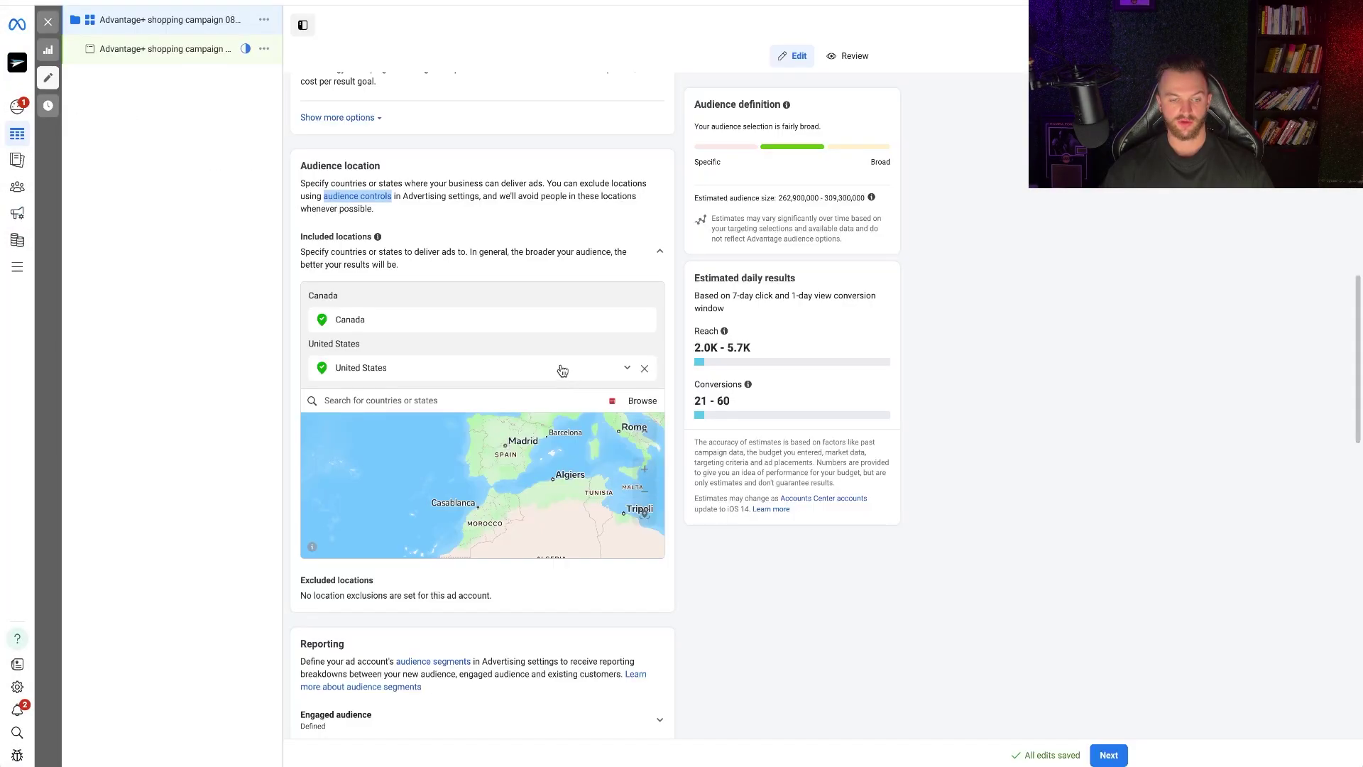
Expand the engaged audience and existing customers entries in the Reporting section and read its description of reporting breakdowns.
scroll(621, 422, "down", 2)
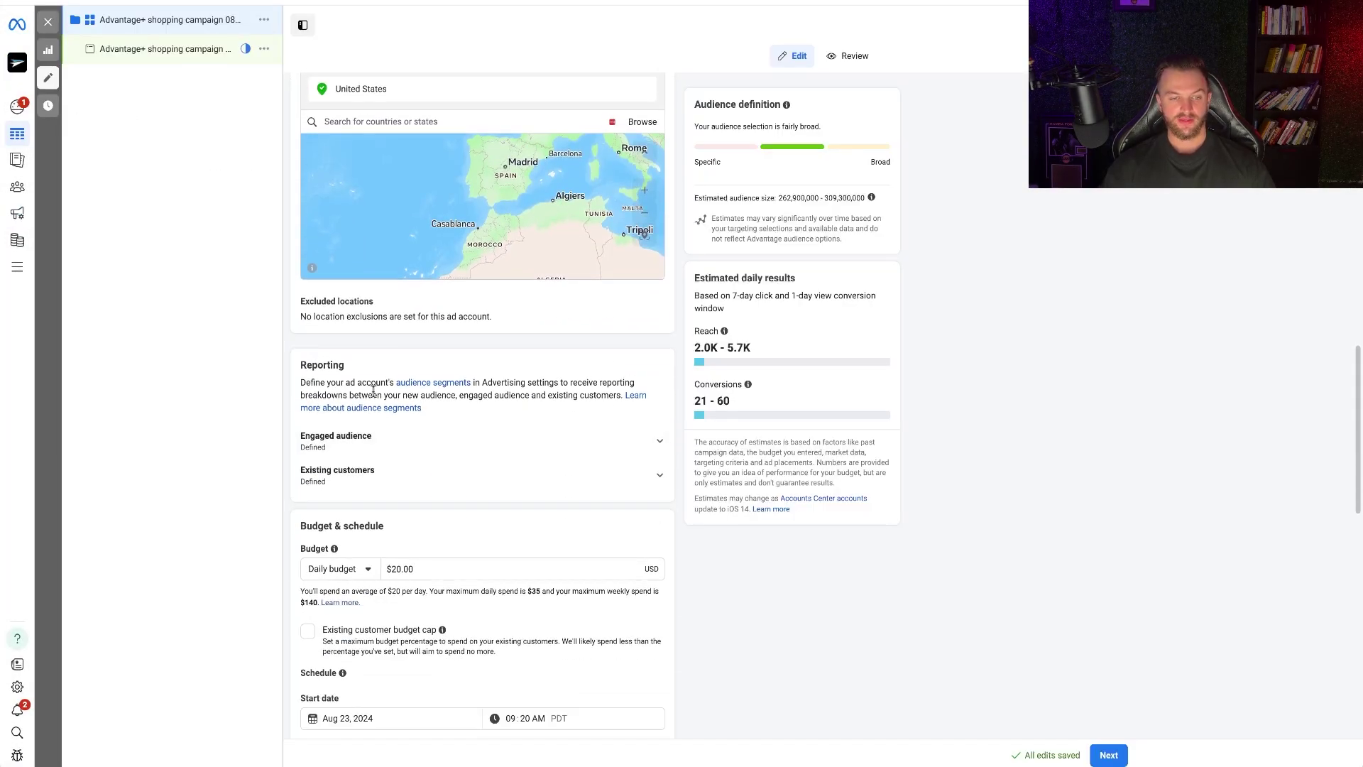
left_click_drag(361, 372, 298, 372)
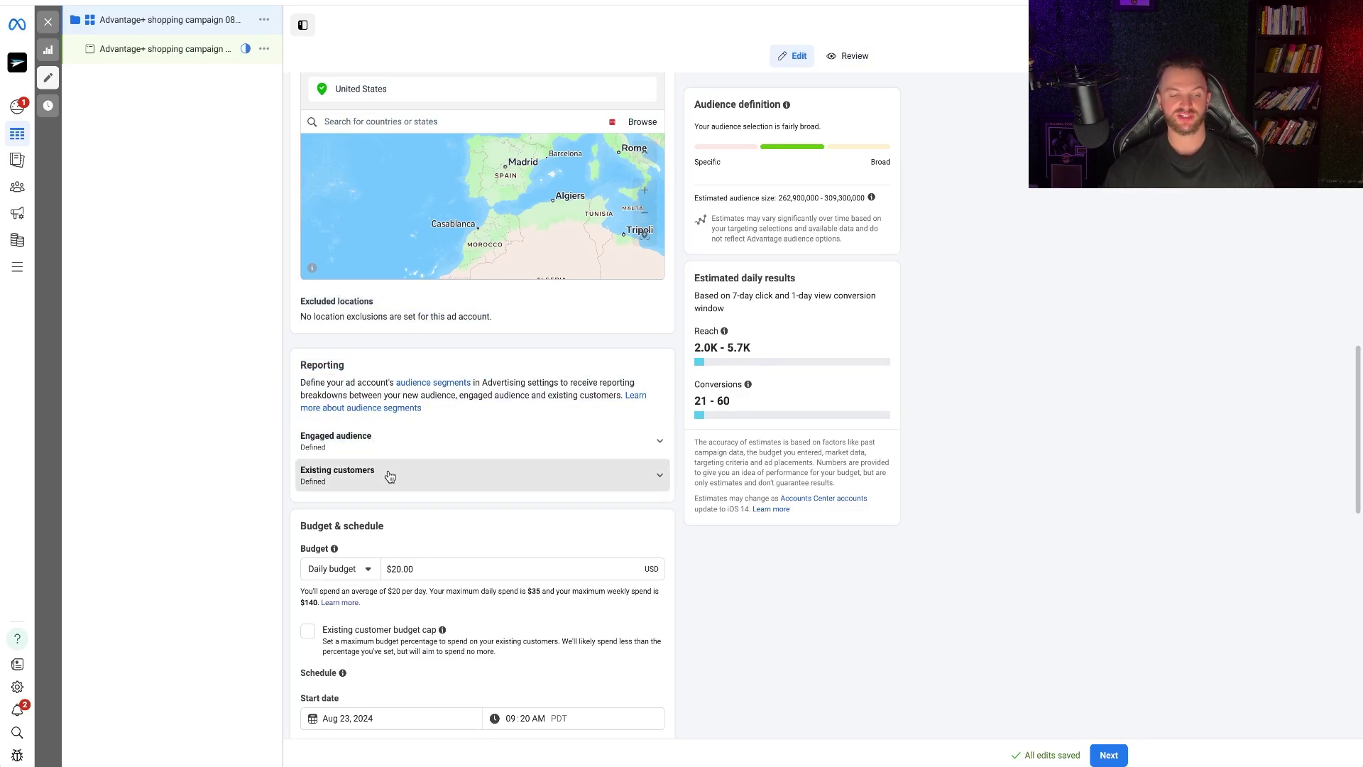
left_click_drag(387, 478, 293, 475)
left_click(463, 440)
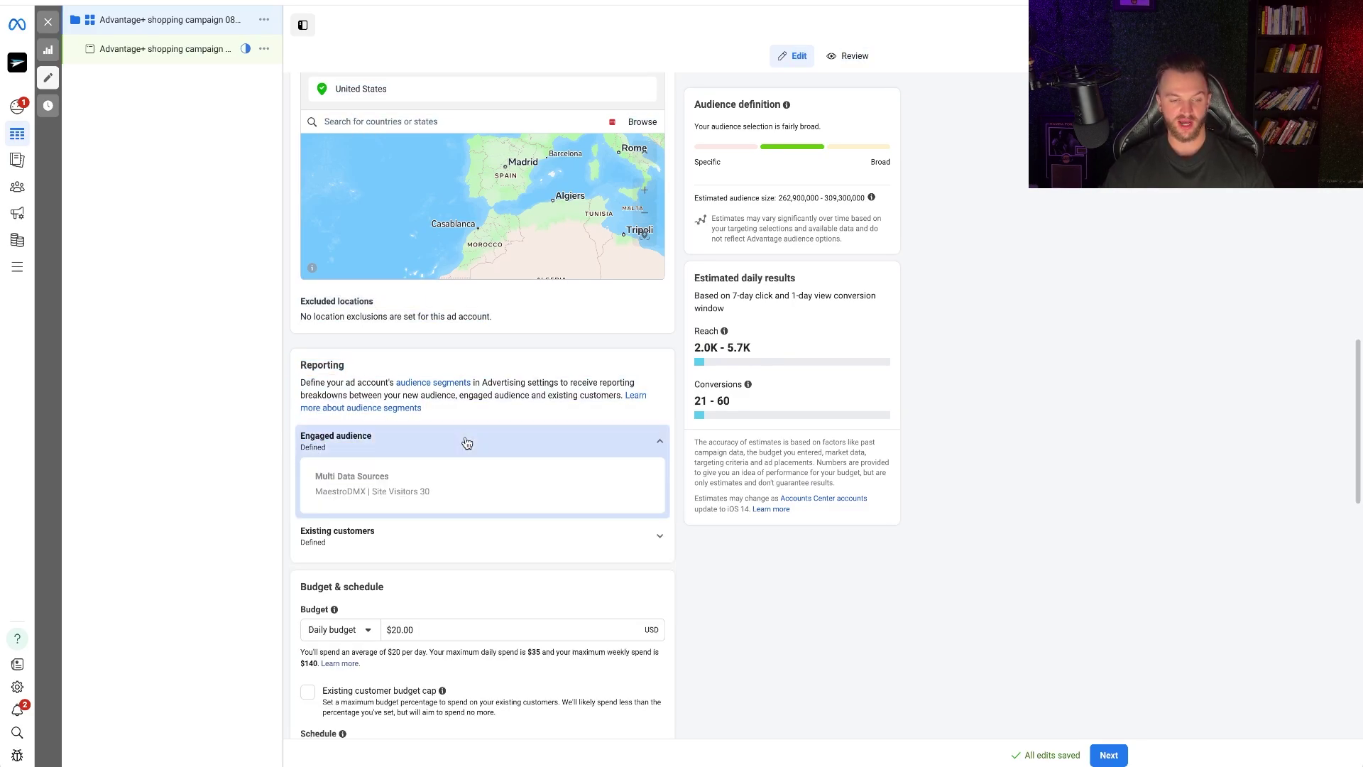
left_click(423, 514)
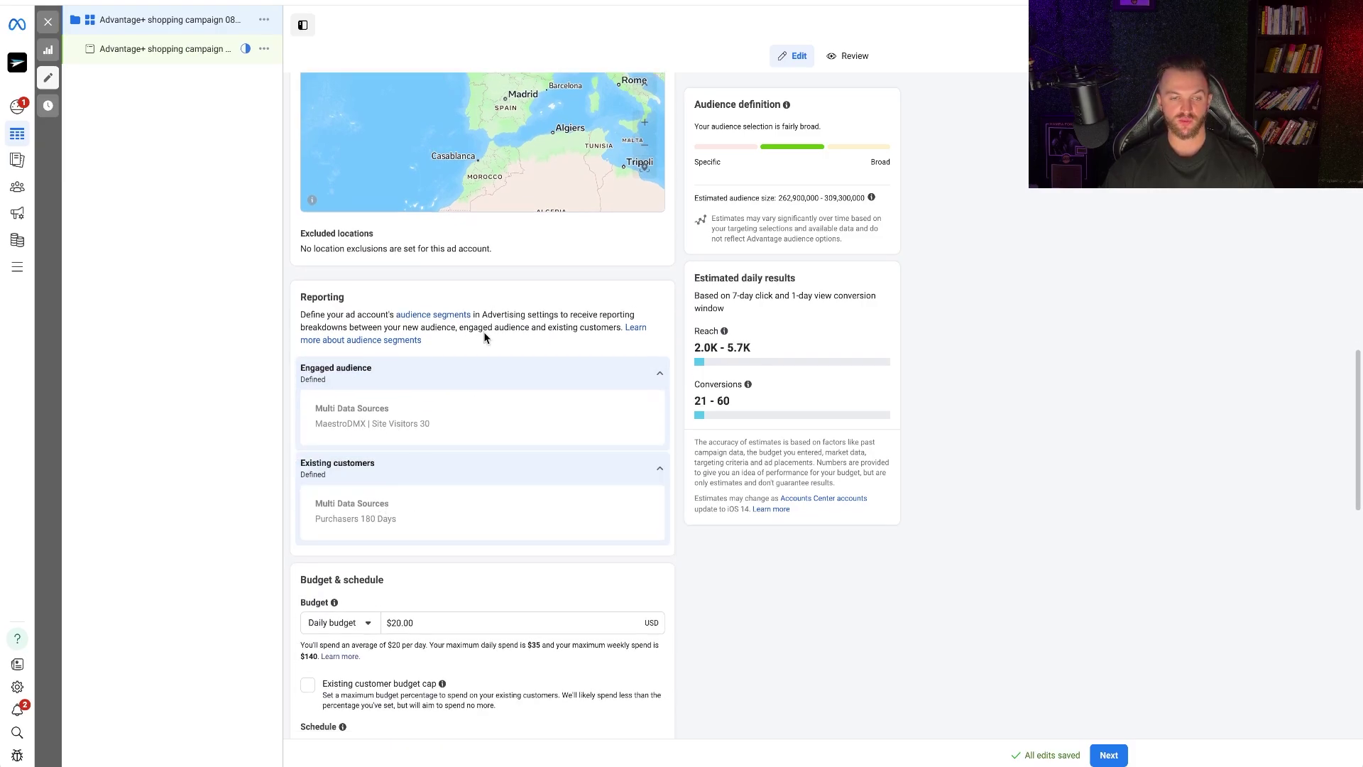
left_click_drag(318, 328, 596, 332)
left_click(595, 331)
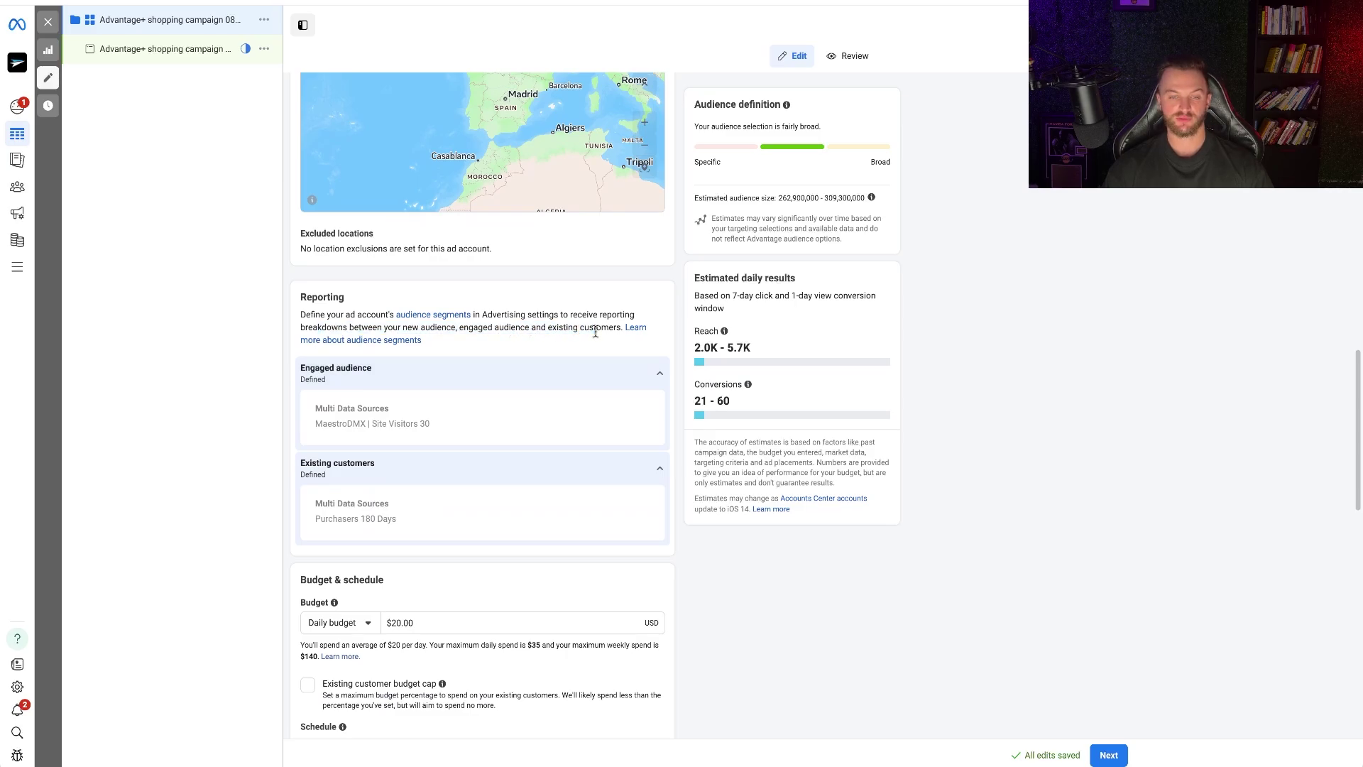
Open the ad account's audience segments settings and check the custom audiences defining the engaged audience and existing customers.
left_click(442, 318)
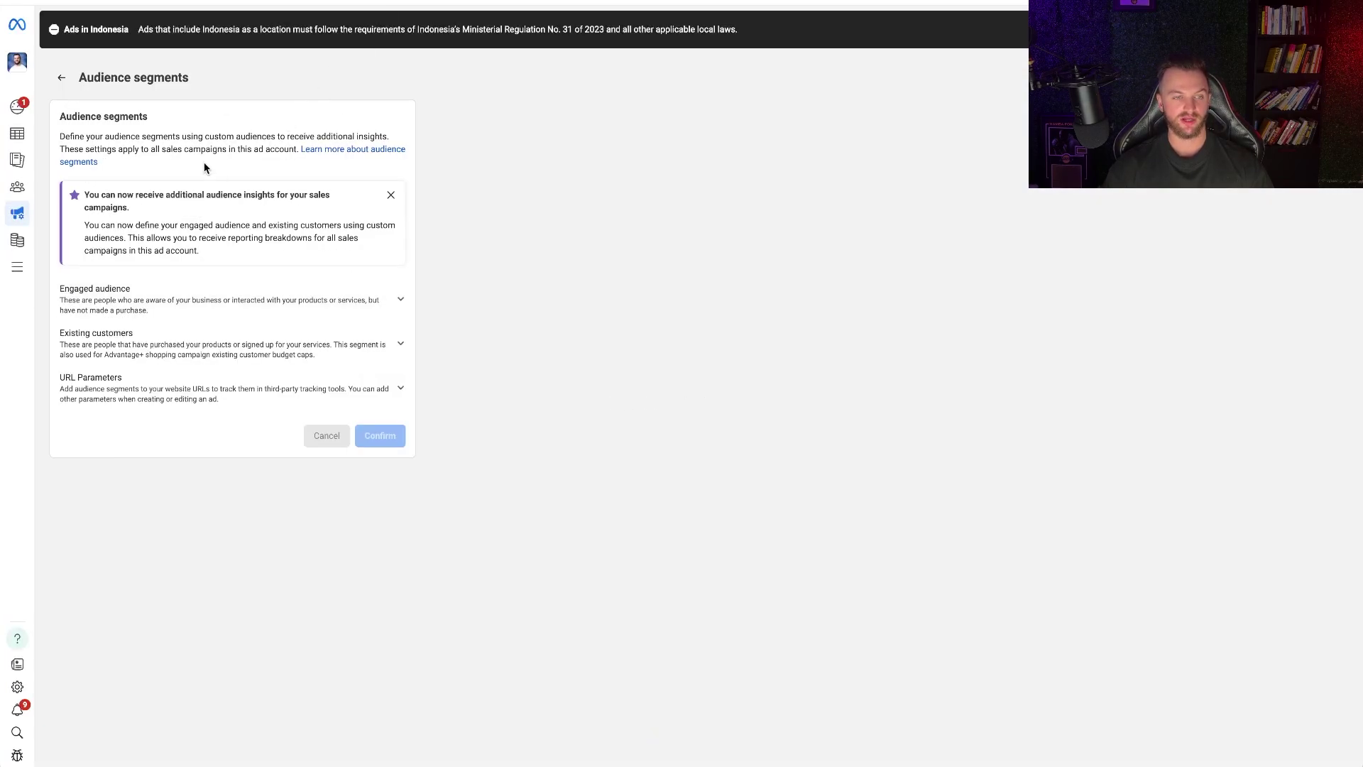
left_click(353, 302)
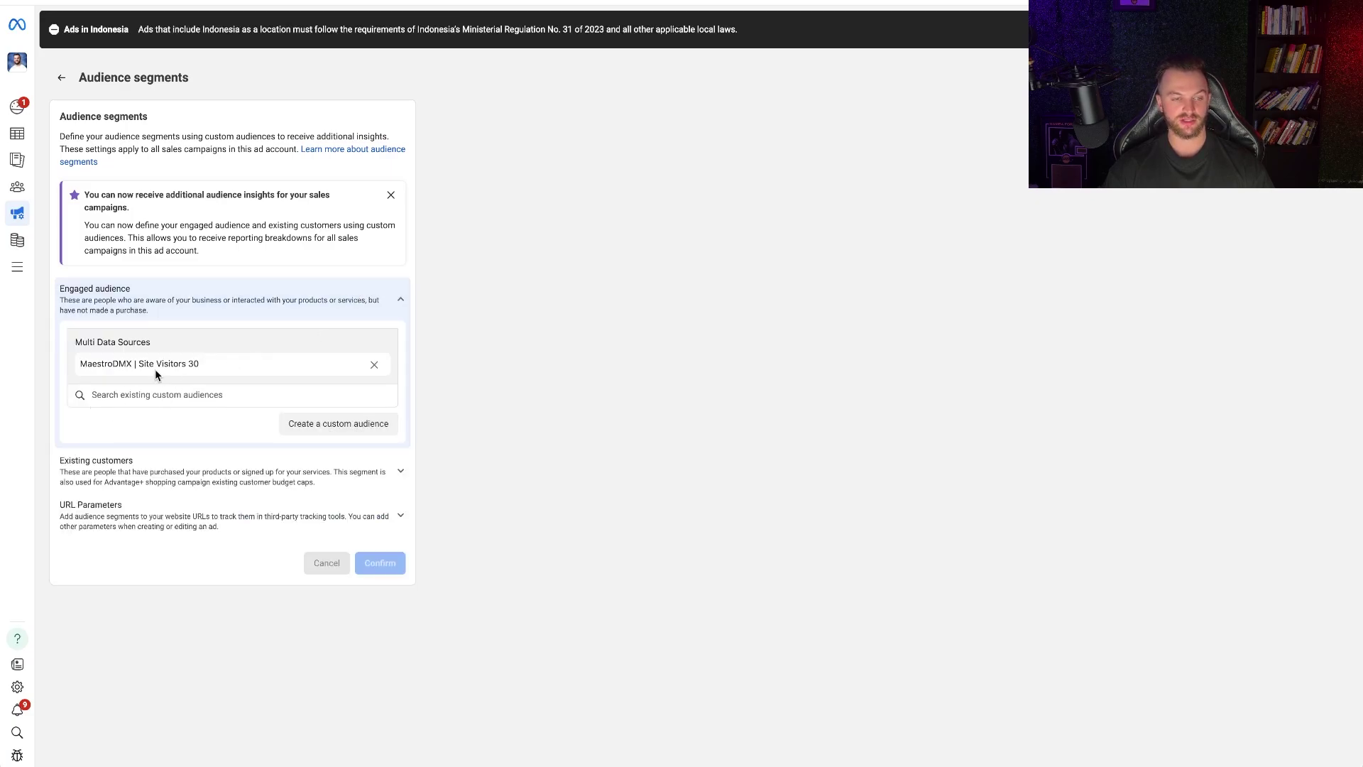
mouse_move(174, 368)
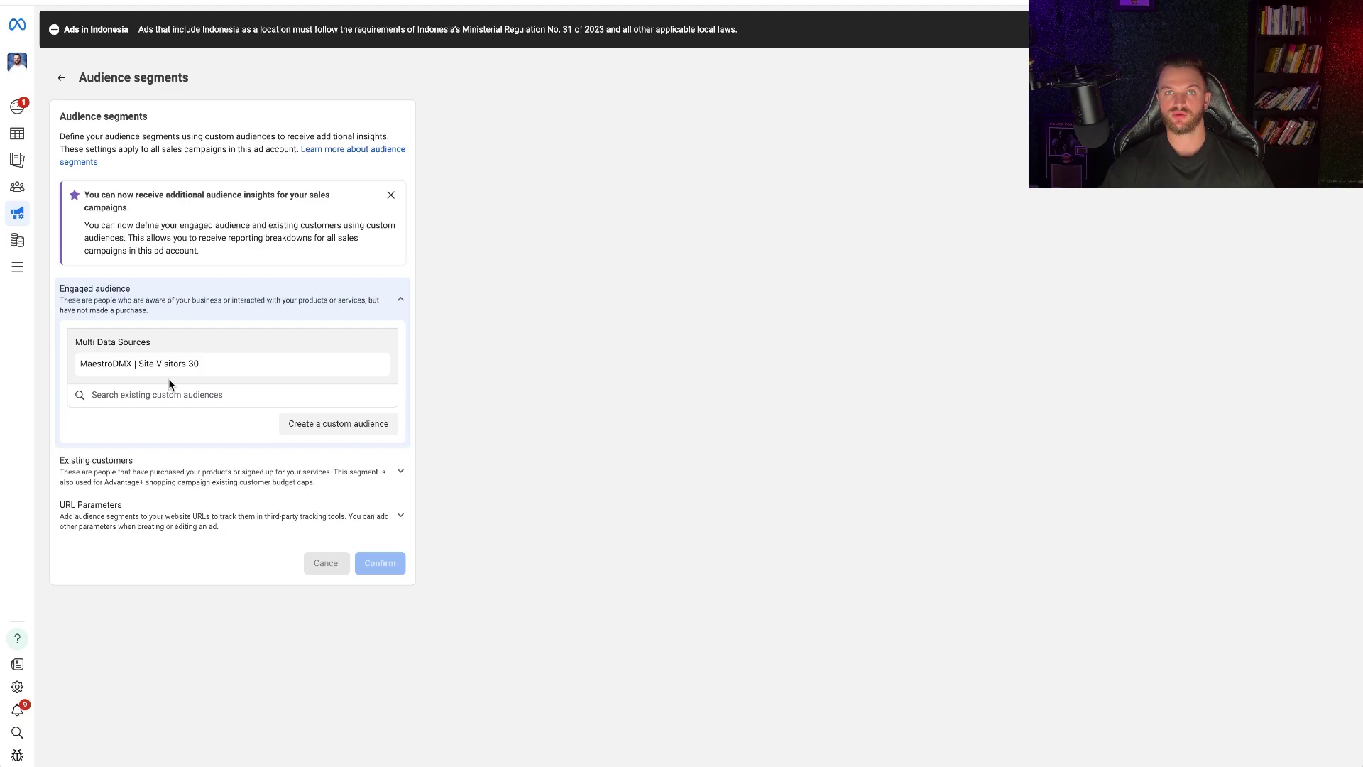
left_click(233, 483)
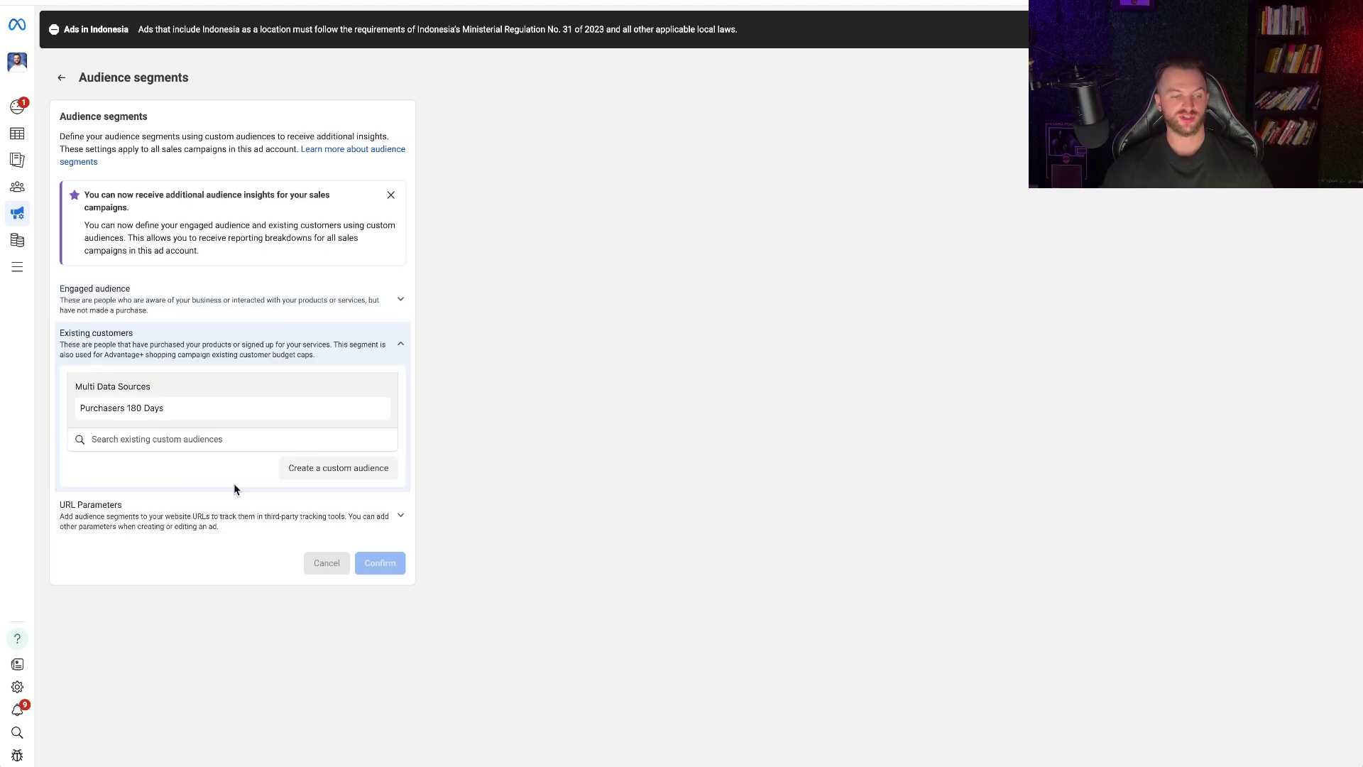
mouse_move(159, 407)
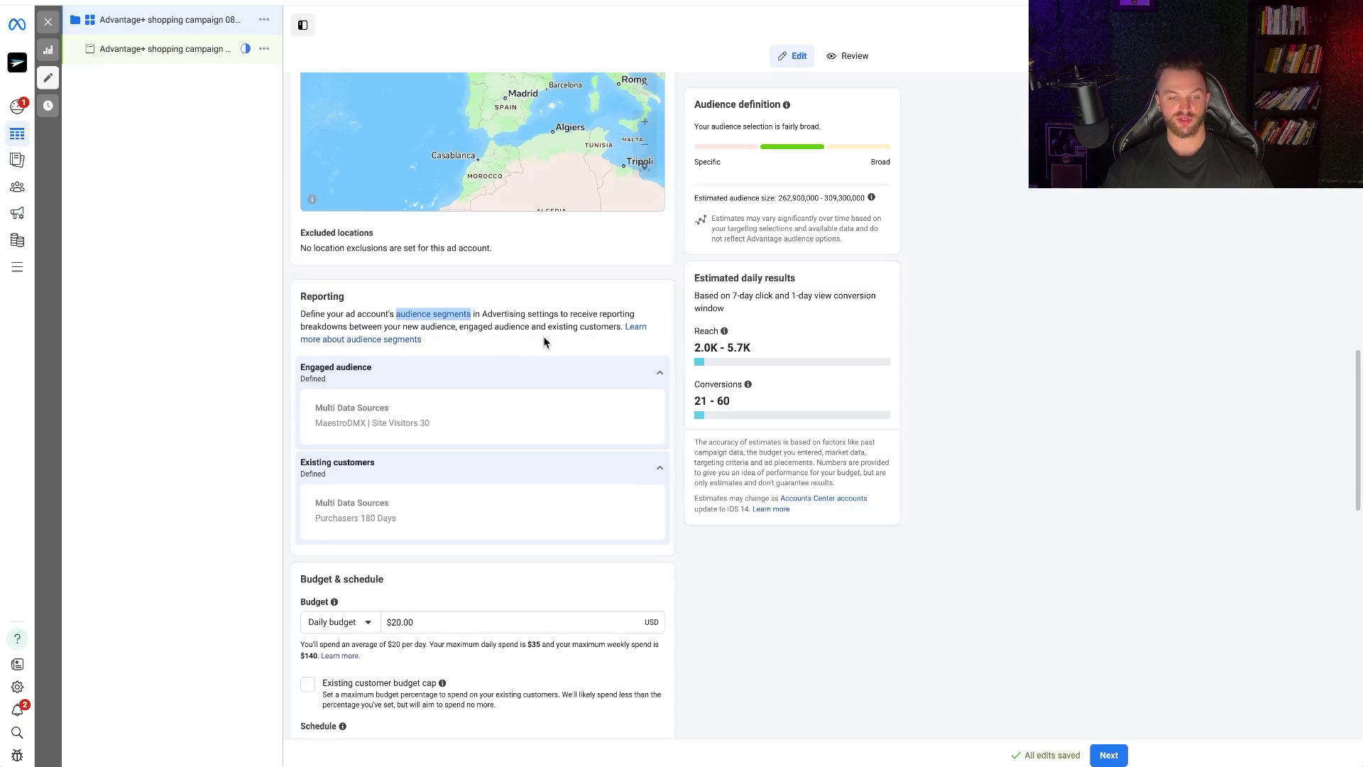
Set the campaign's daily budget to $100.00.
scroll(544, 343, "down", 2)
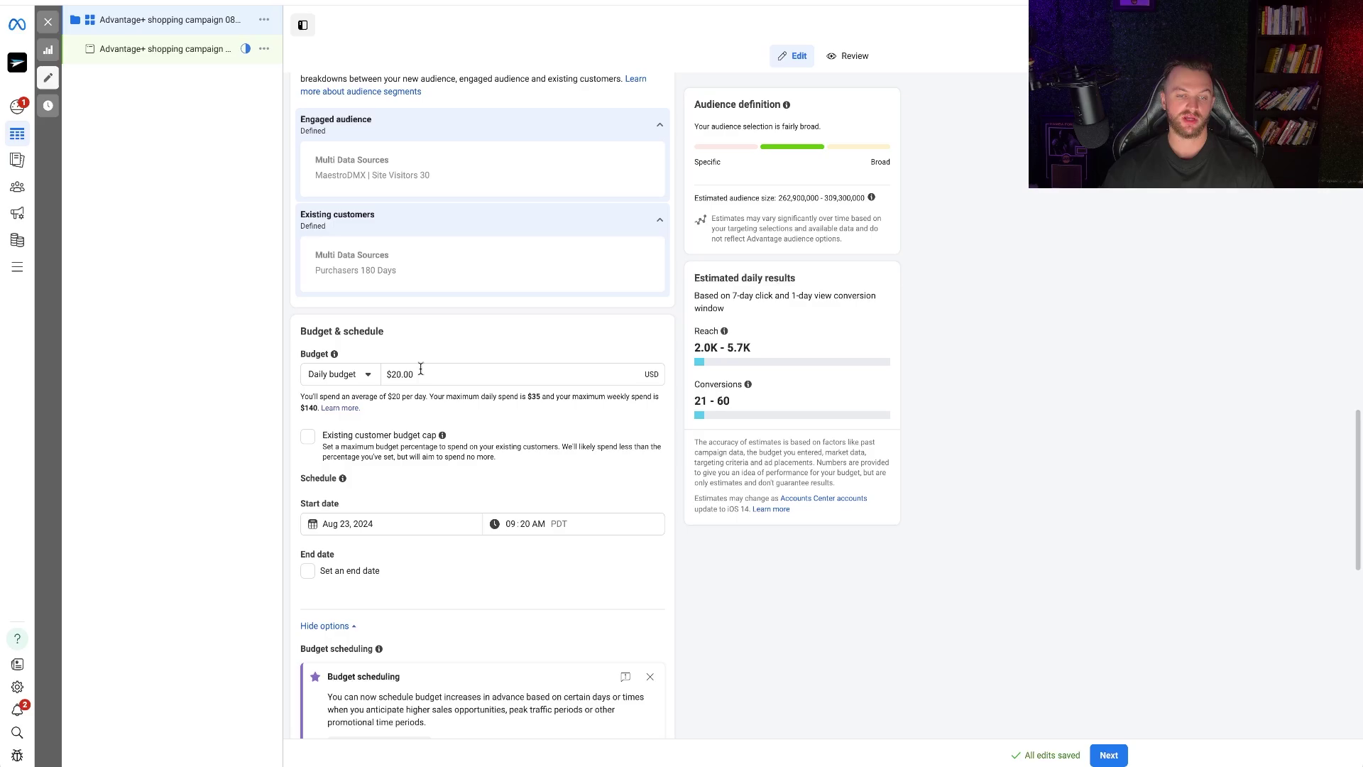
left_click(396, 374)
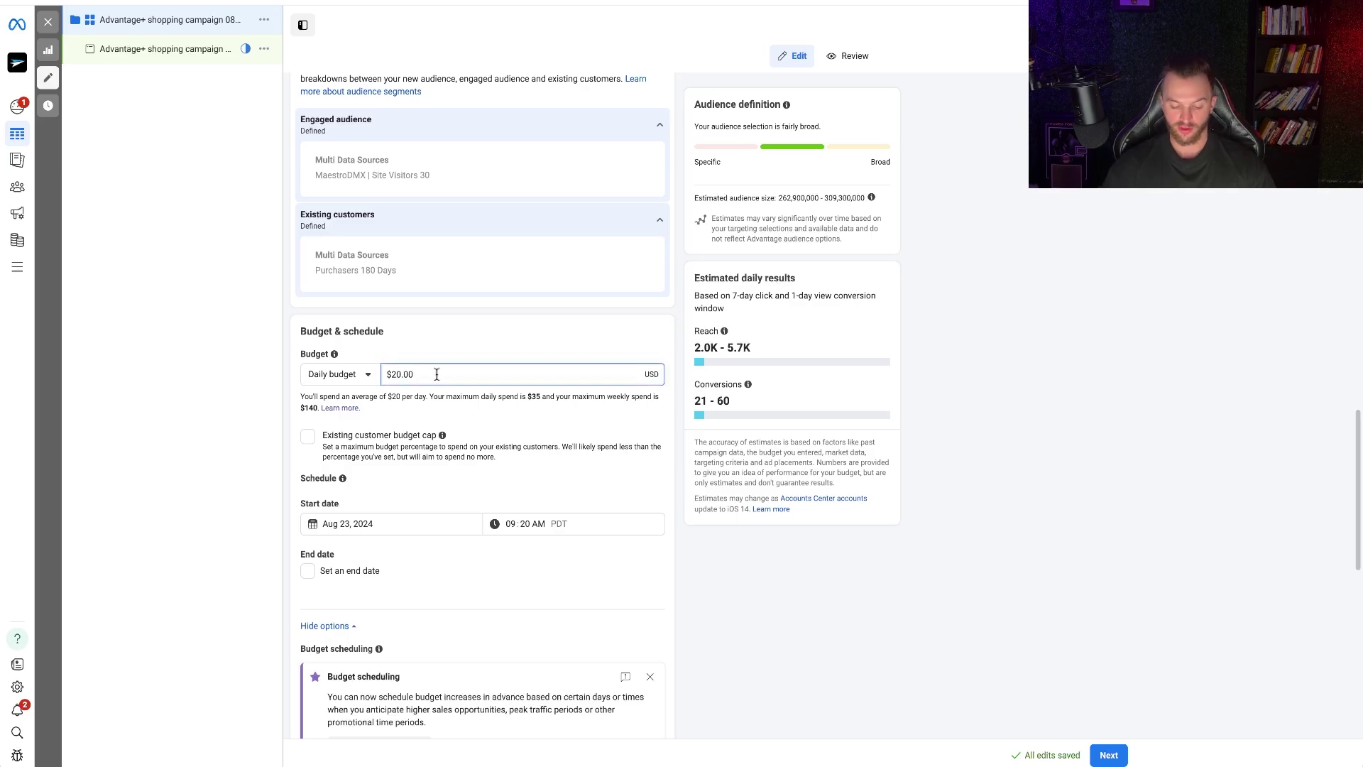
key("BackSpace")
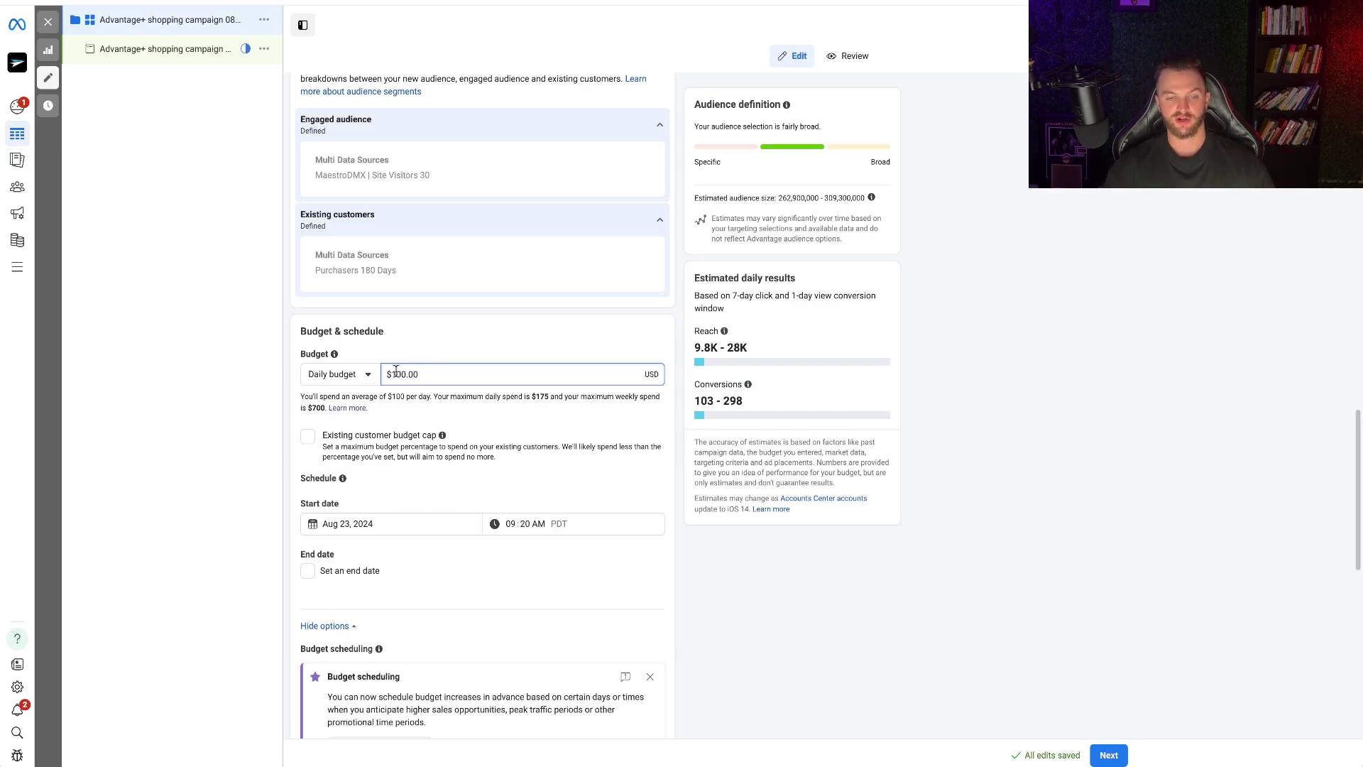
Enable the existing customer budget cap, set it to 0%, and highlight the spending note below it.
scroll(621, 316, "down", 2)
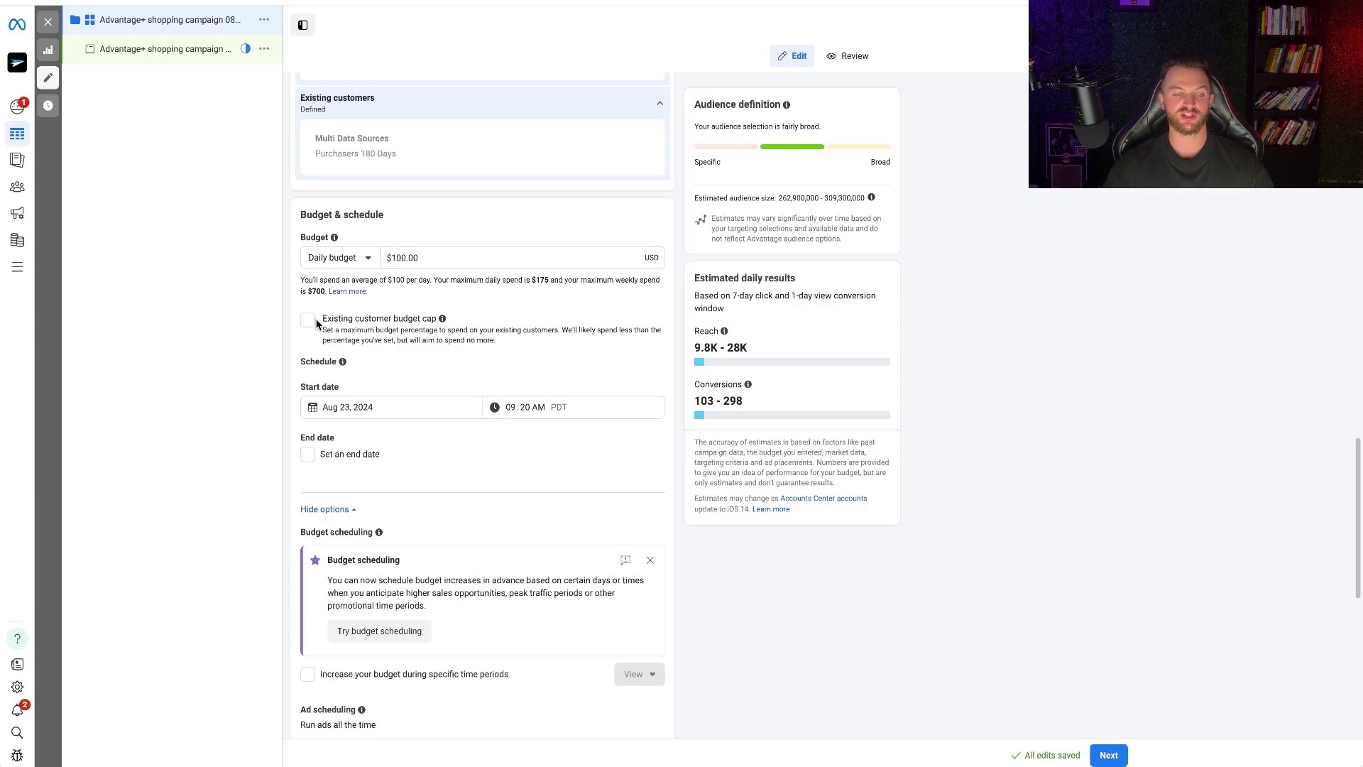
left_click(313, 322)
left_click(378, 368)
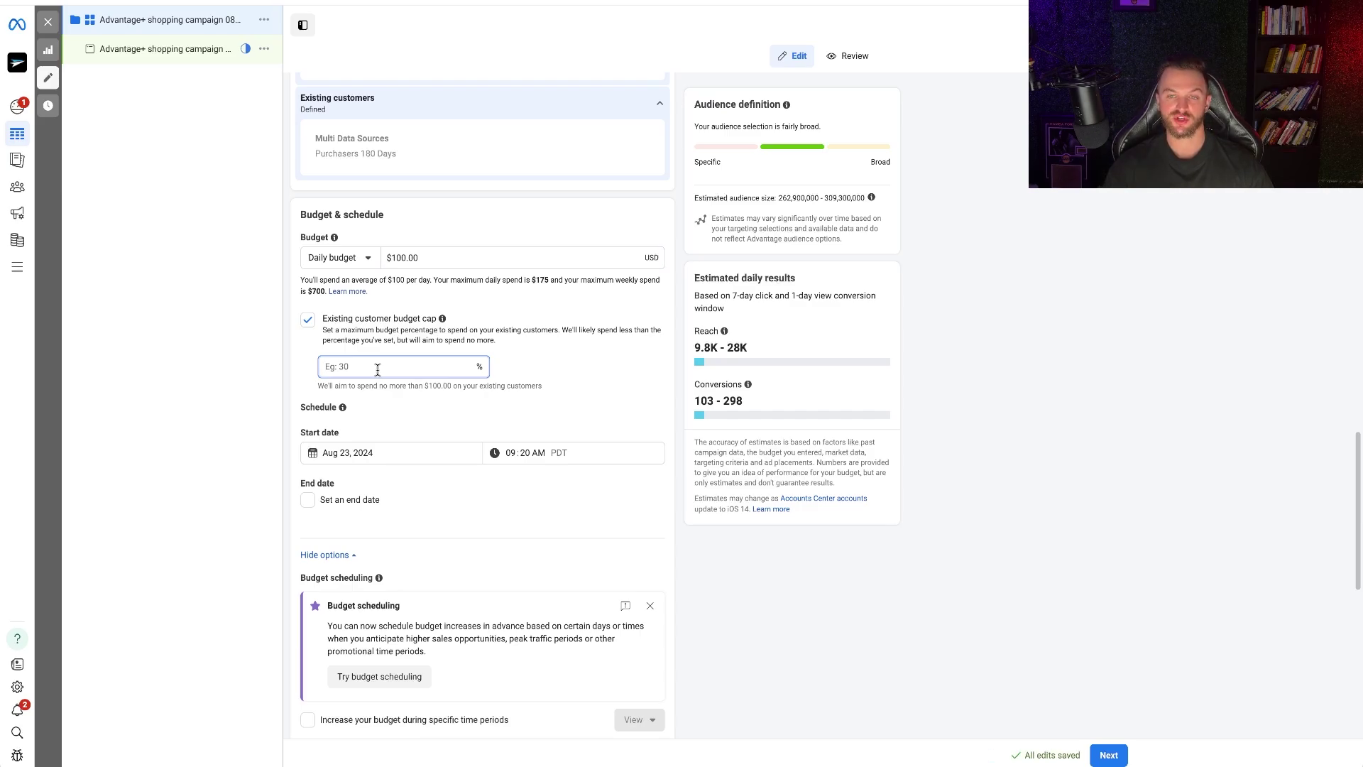
type("0")
left_click(612, 392)
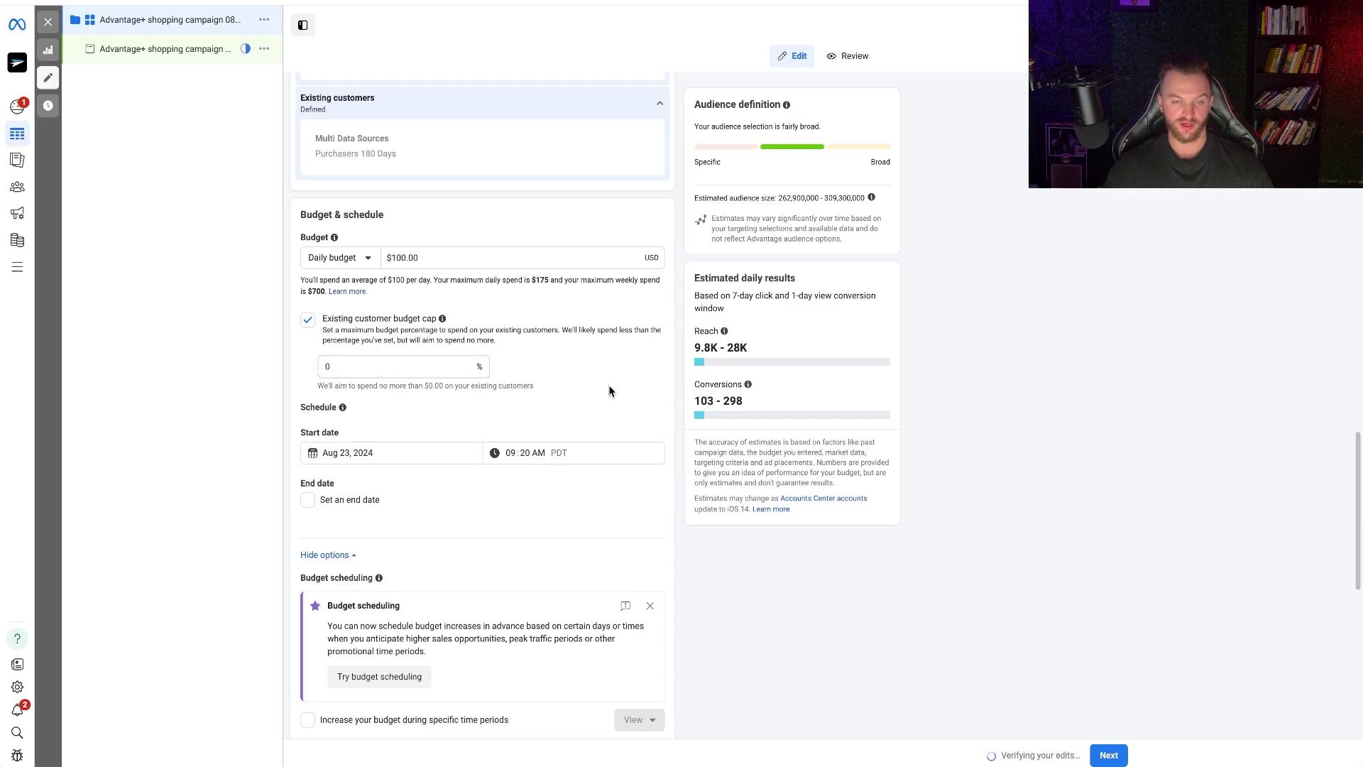
left_click_drag(317, 389, 538, 390)
Try an existing customer budget cap of 1% and restore it to 0%.
left_click(352, 370)
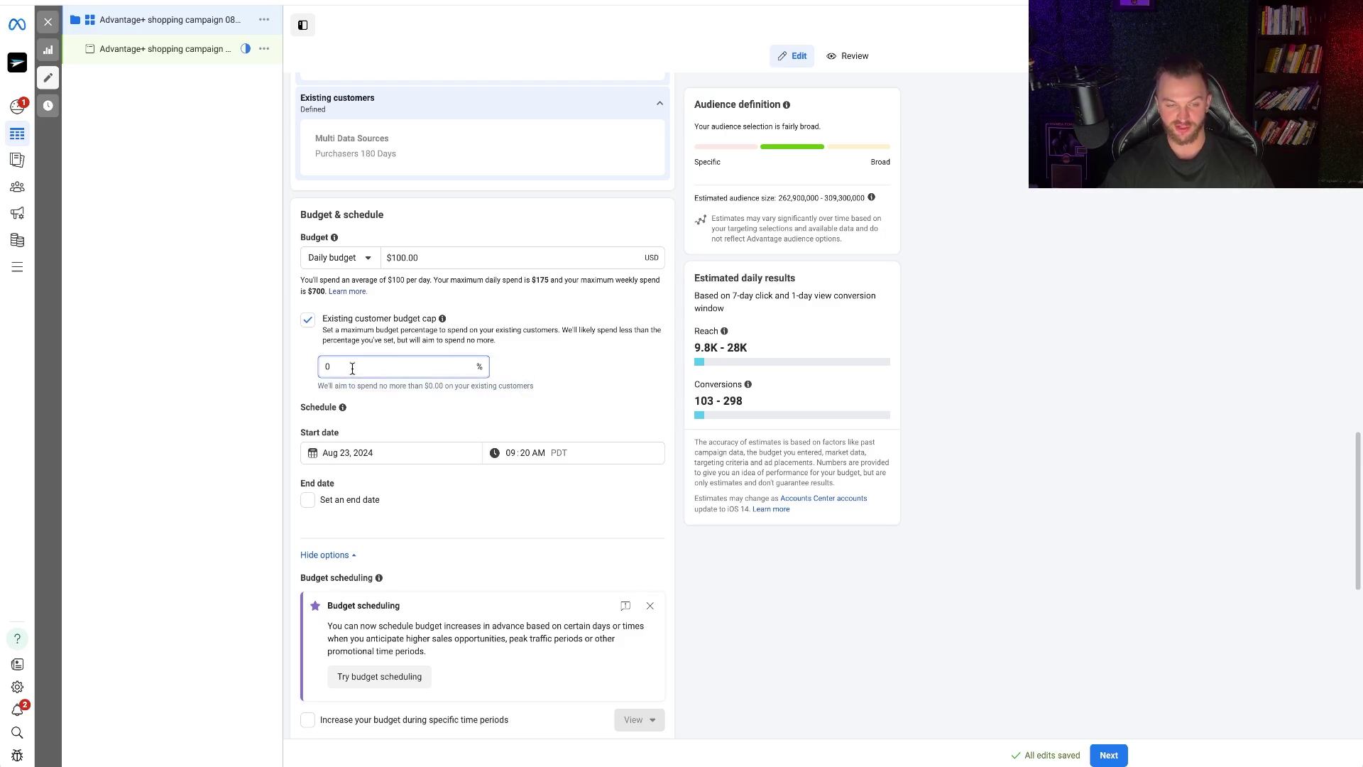
key("BackSpace")
type("1")
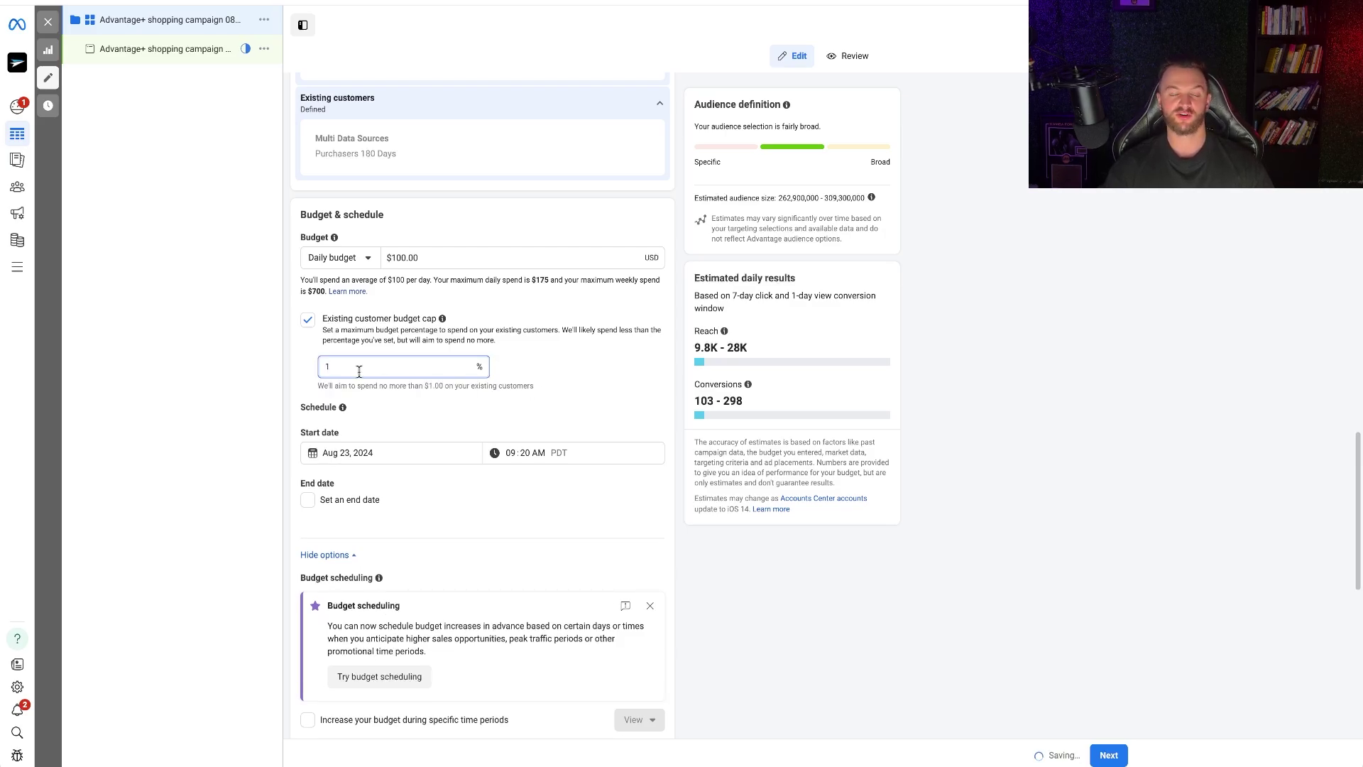
key("BackSpace")
type("0")
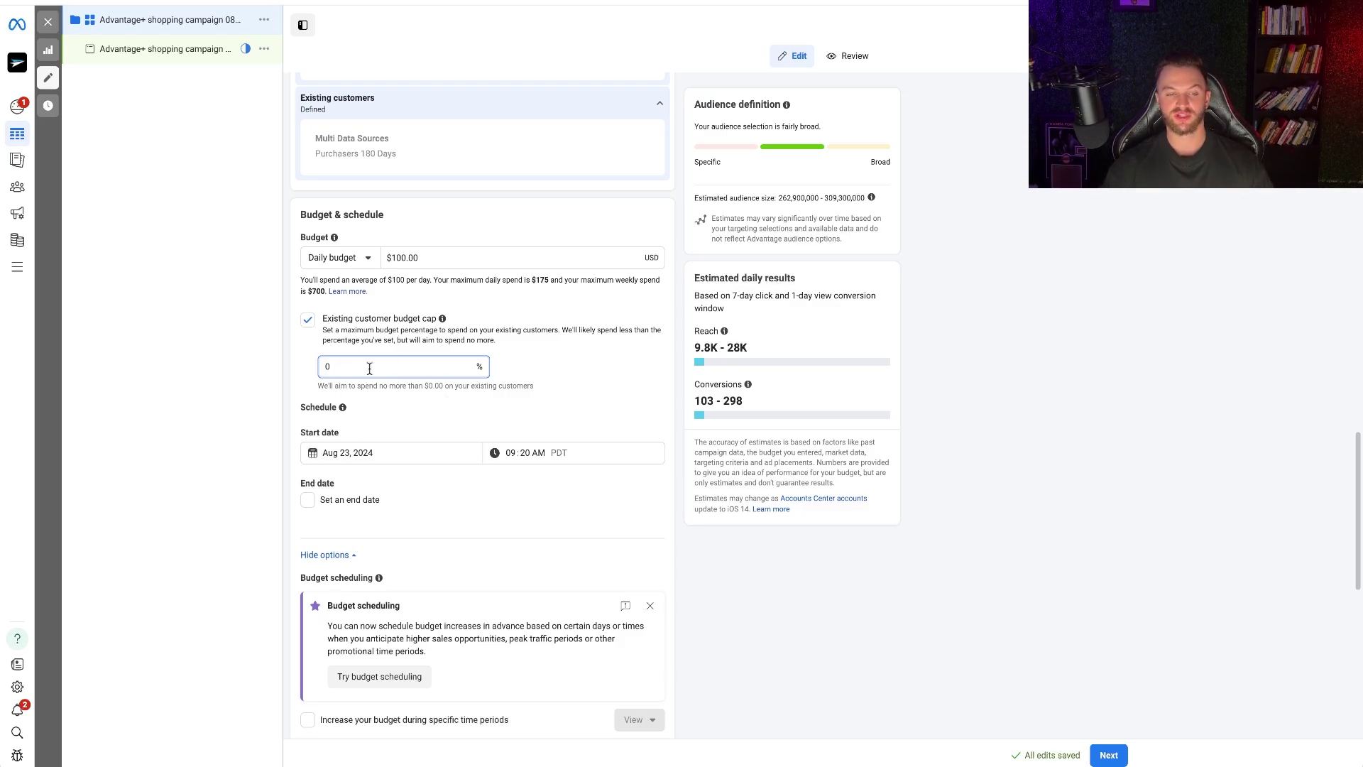
Look over the existing customers segment, schedule, budget scheduling and ad scheduling settings down to the suggested ads.
scroll(426, 313, "up", 1)
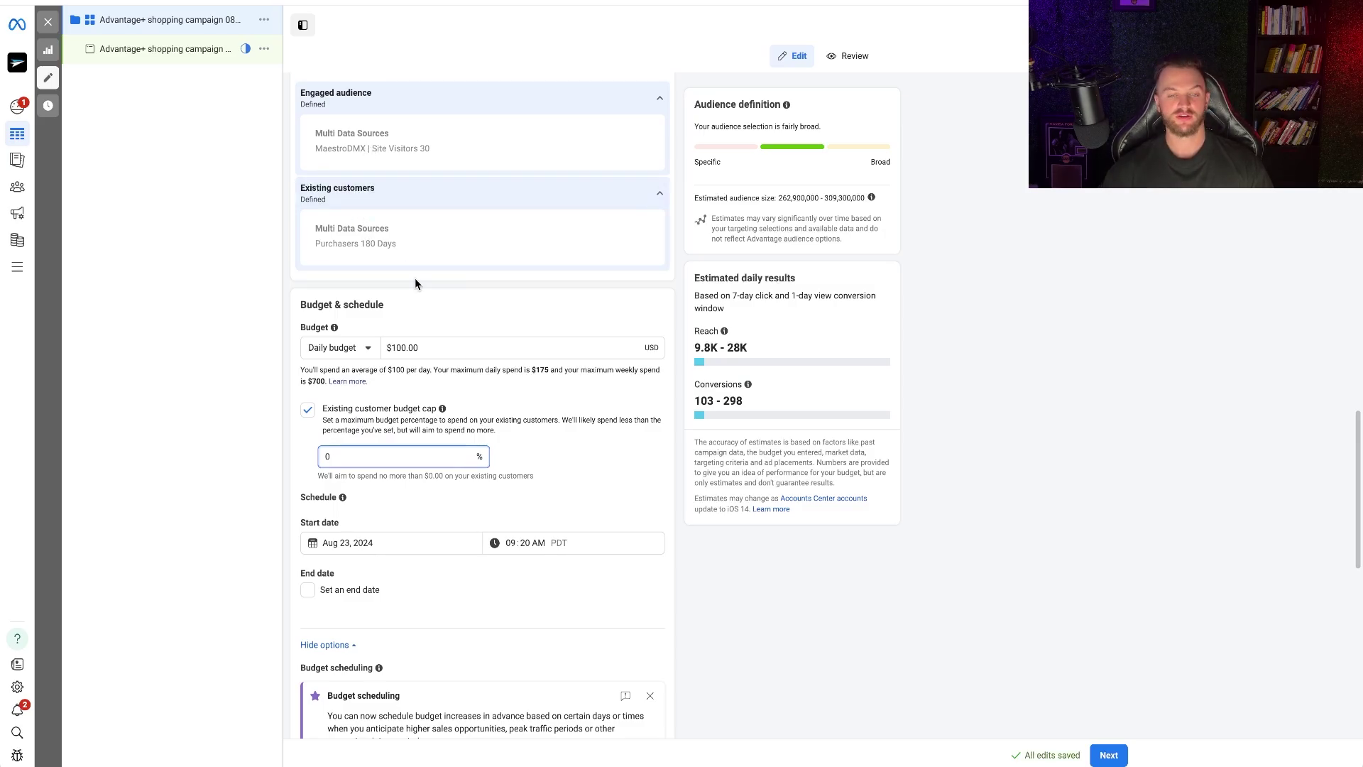
scroll(577, 301, "down", 1)
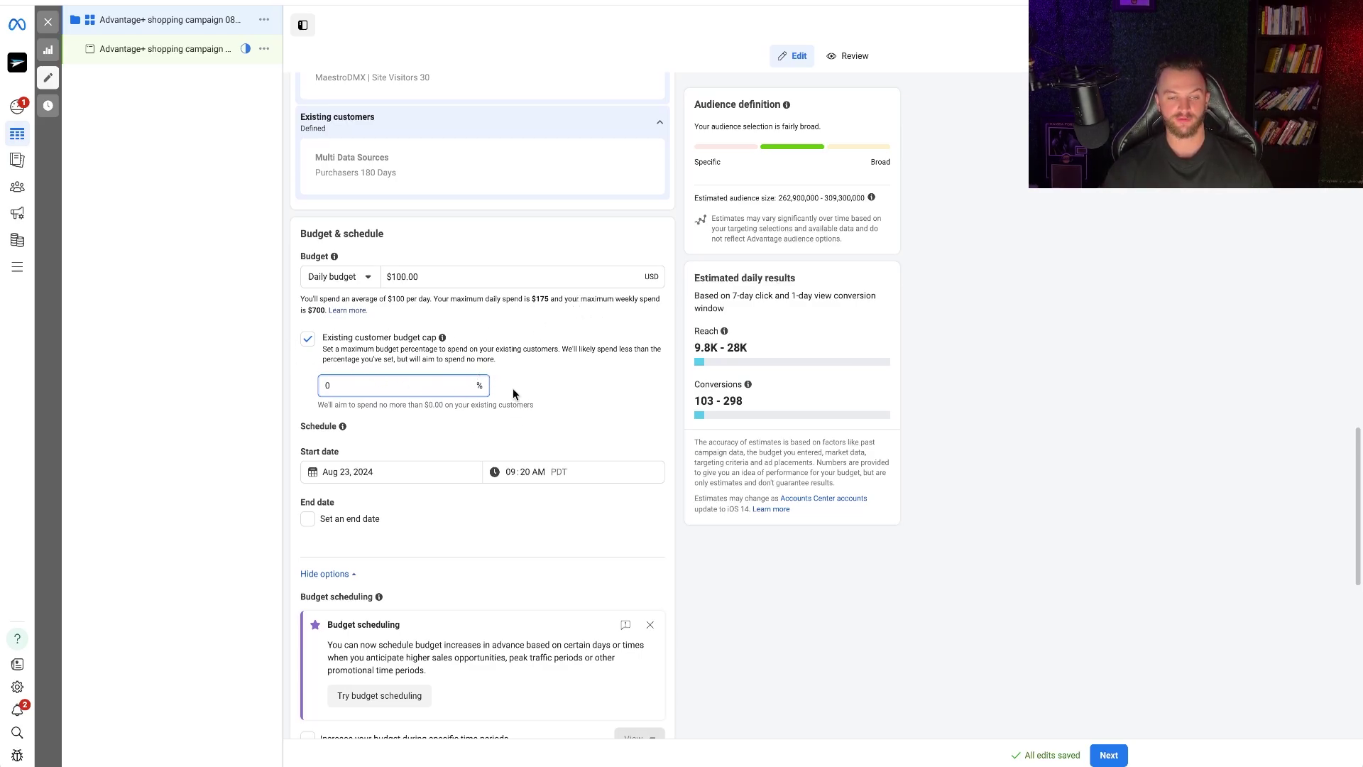
scroll(480, 321, "down", 3)
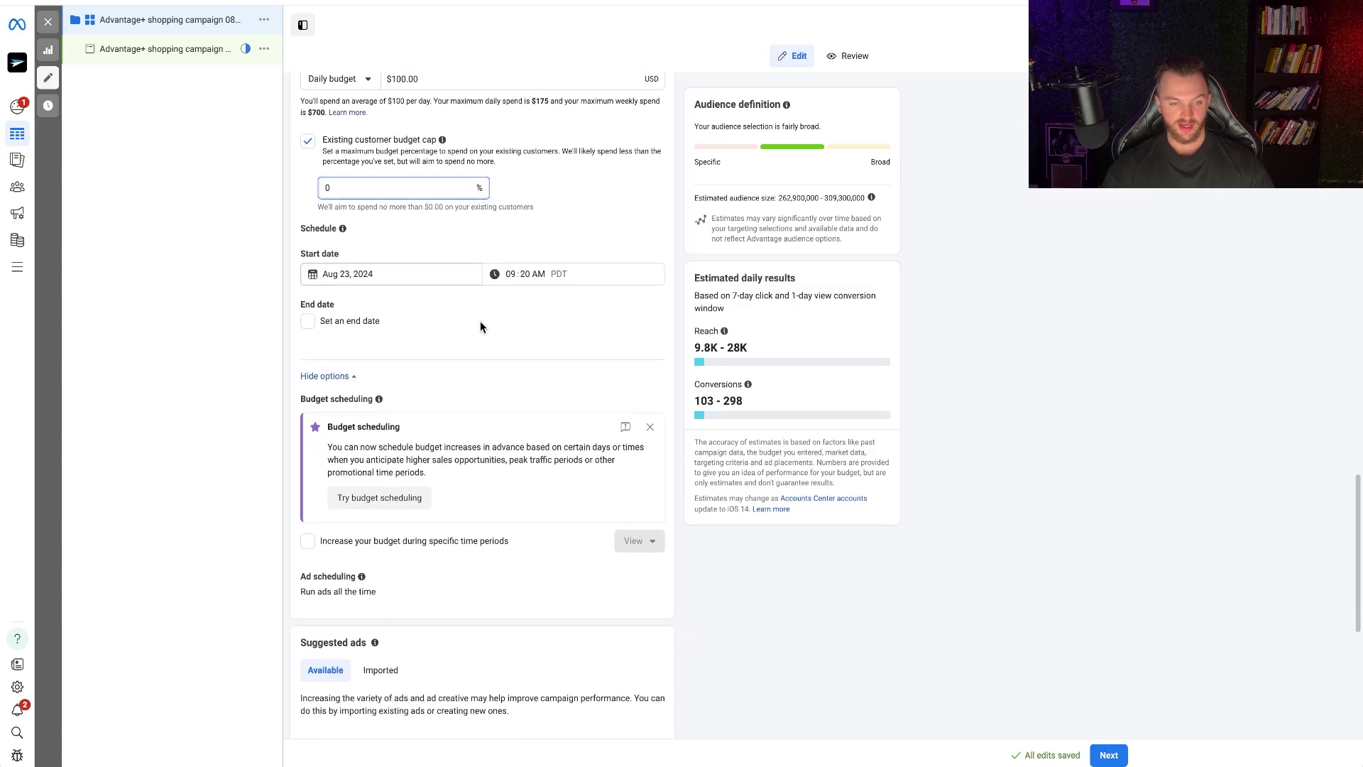
scroll(480, 323, "down", 1)
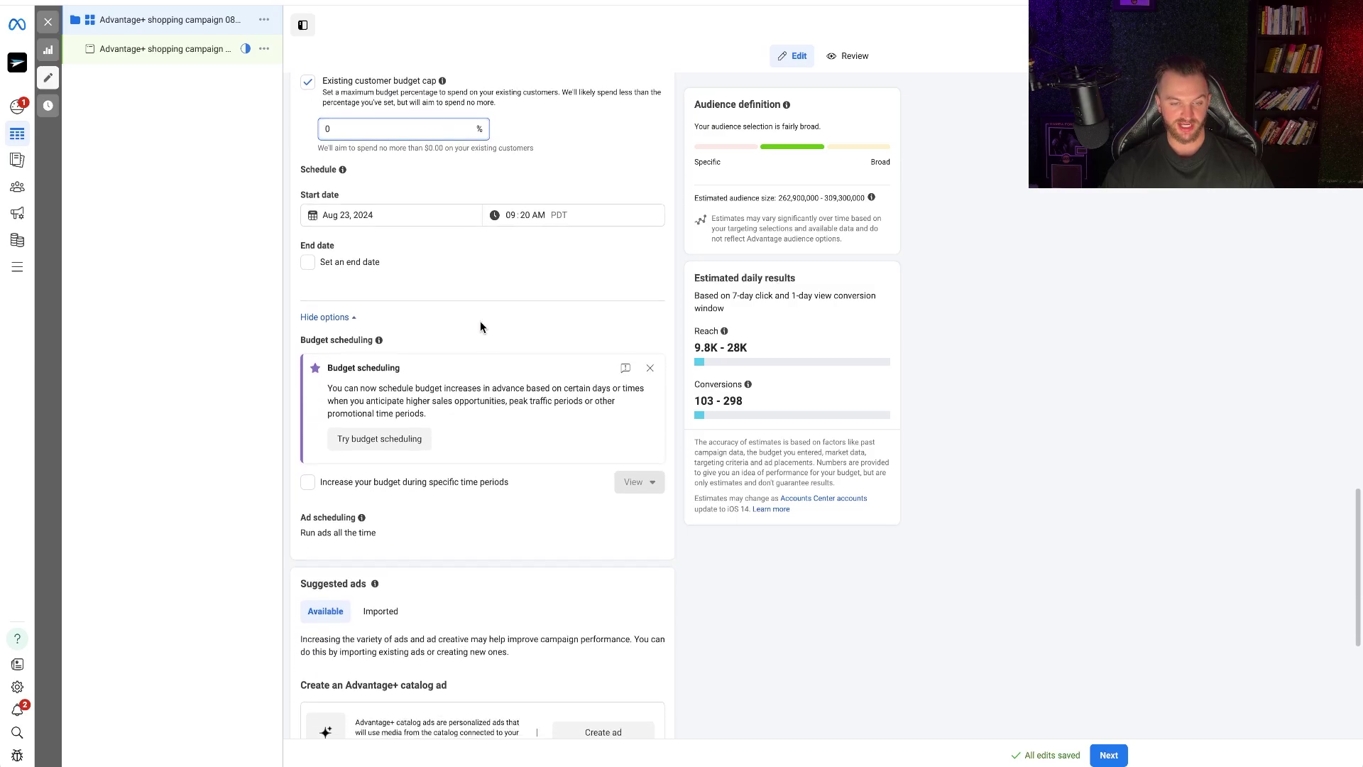
scroll(480, 327, "down", 1)
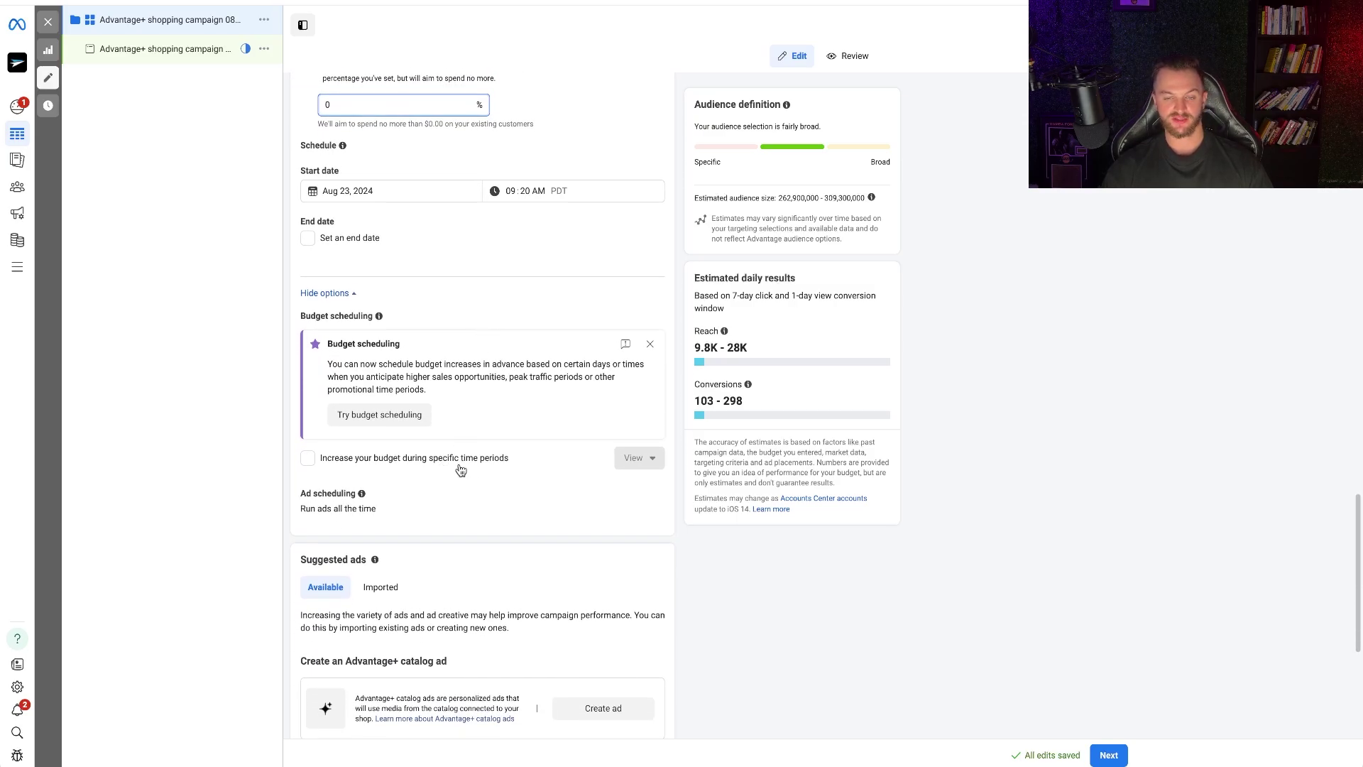
scroll(461, 470, "down", 1)
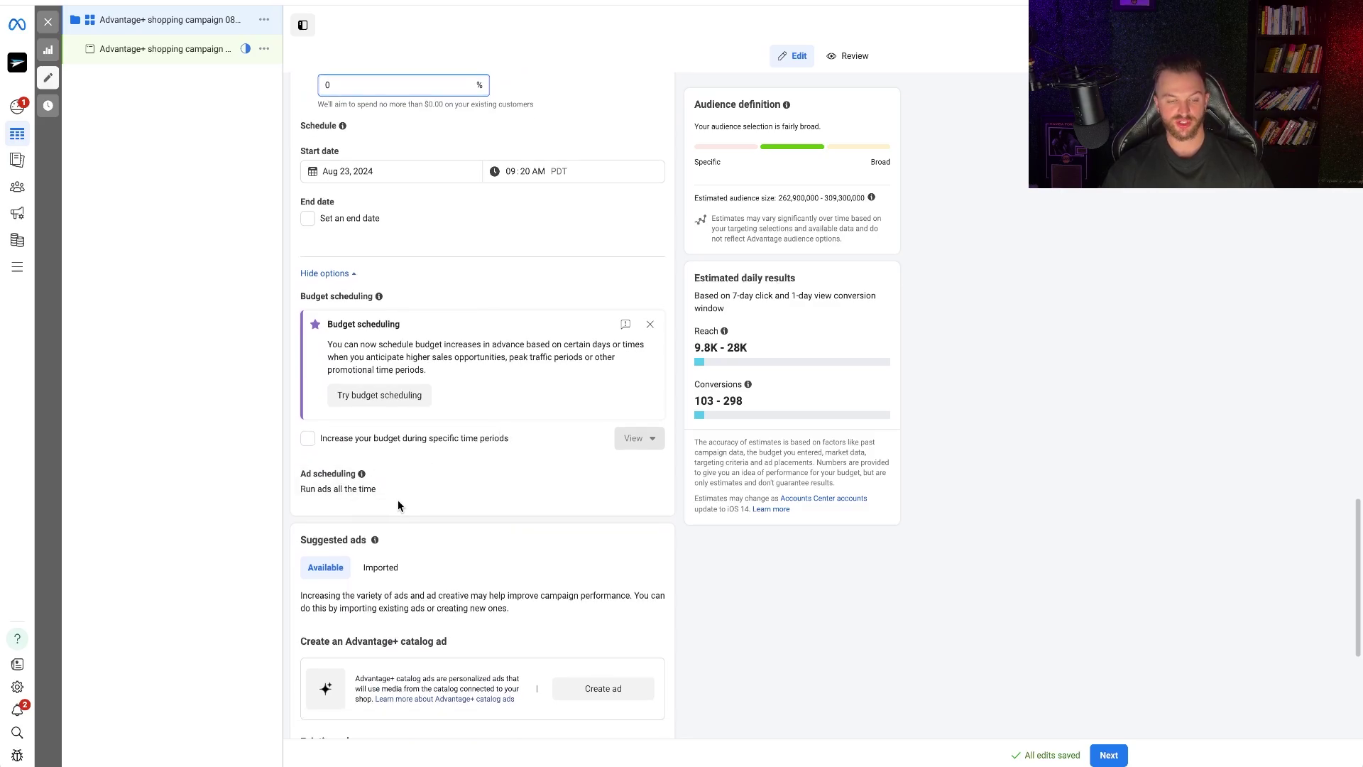
Recheck the conversion, location and reporting settings, and reset the campaign's start date to today.
scroll(497, 408, "up", 3)
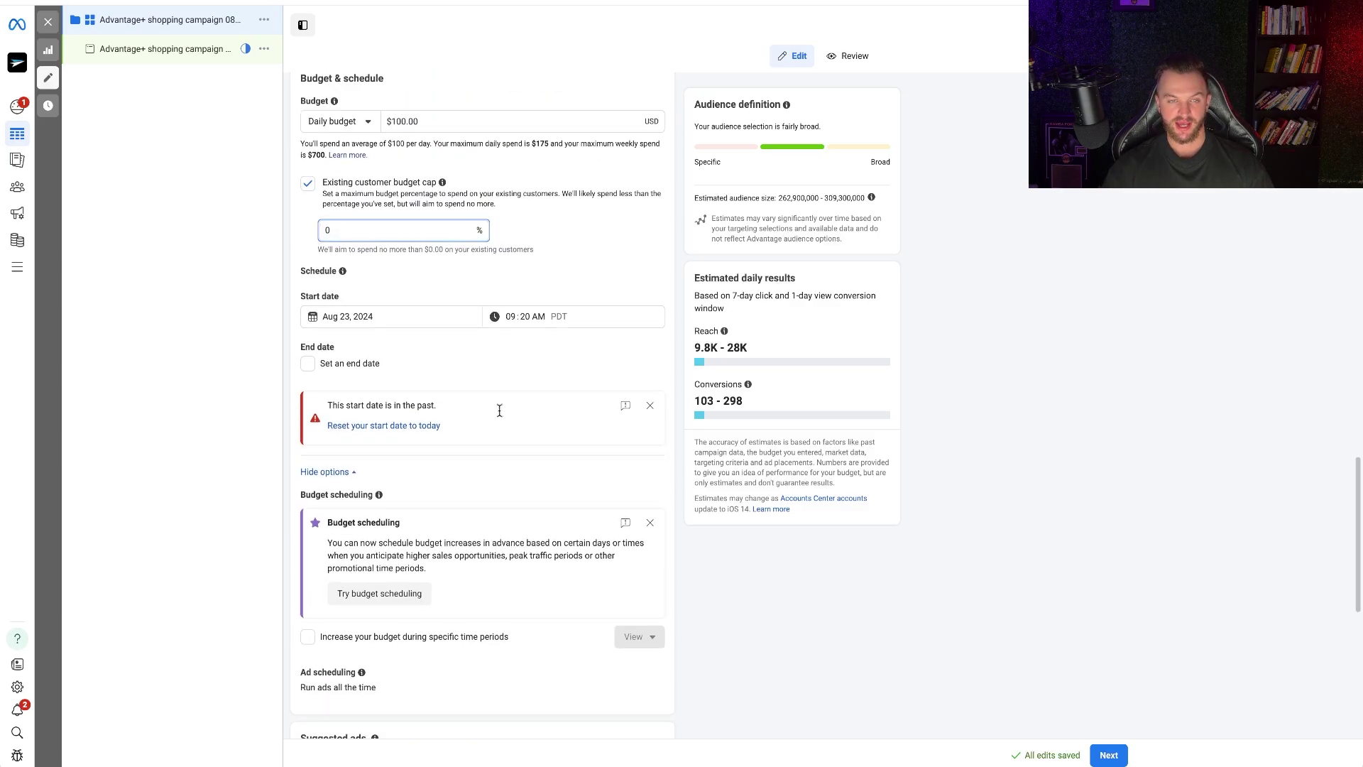
scroll(500, 410, "up", 15)
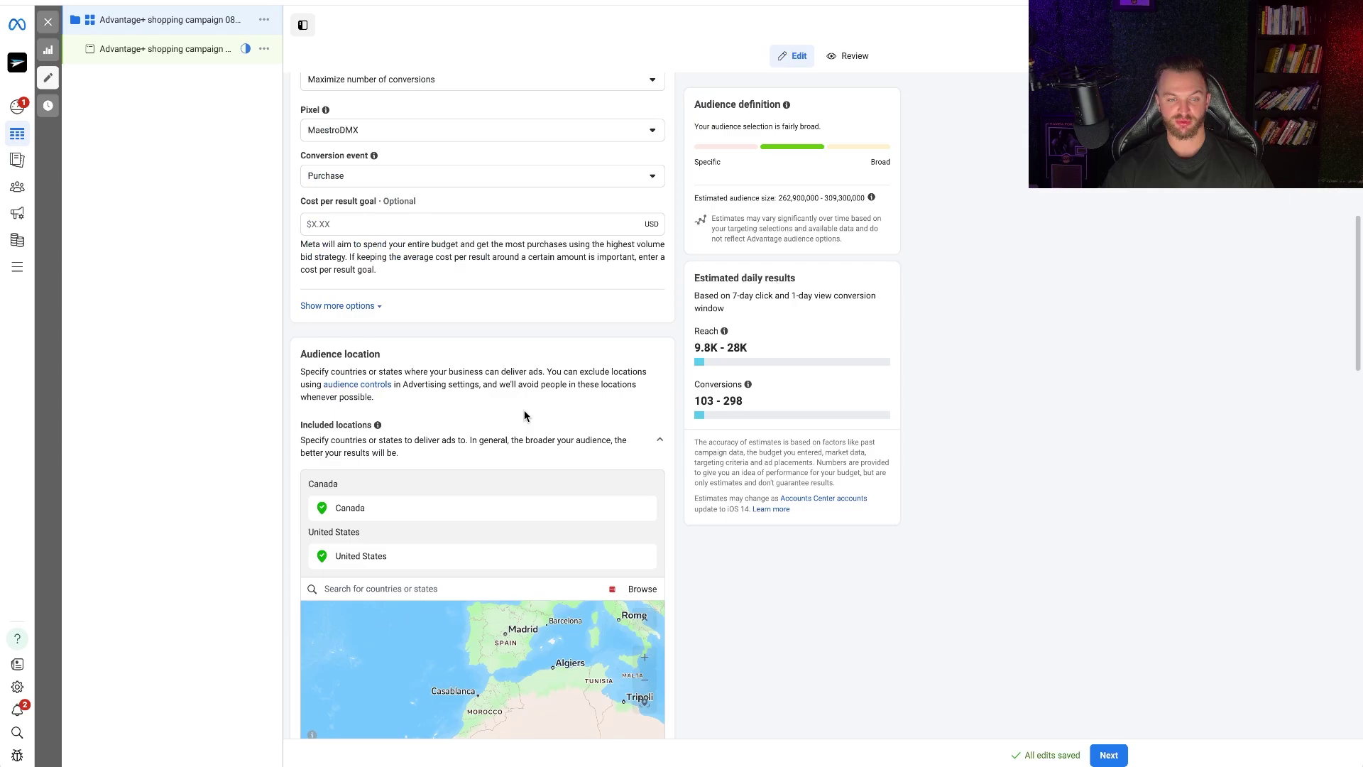
scroll(525, 416, "down", 10)
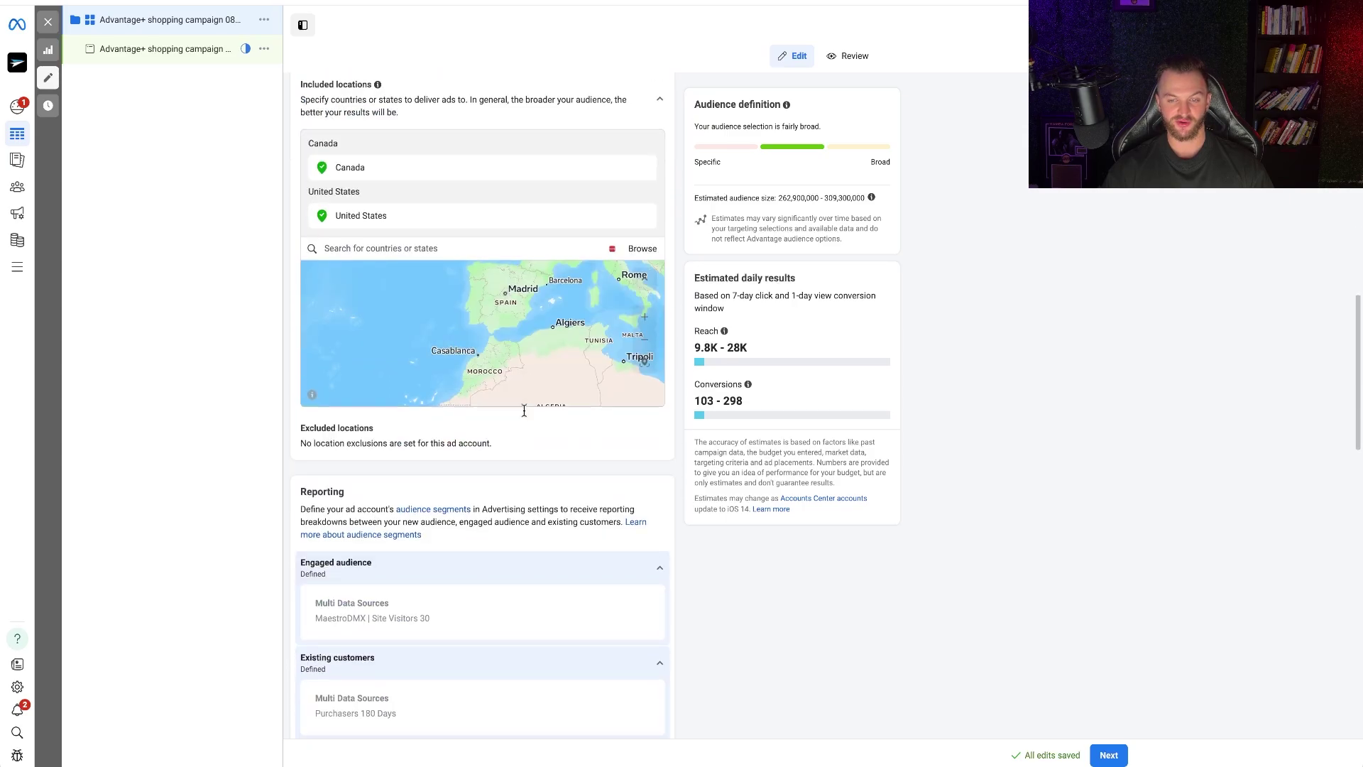
scroll(524, 415, "down", 4)
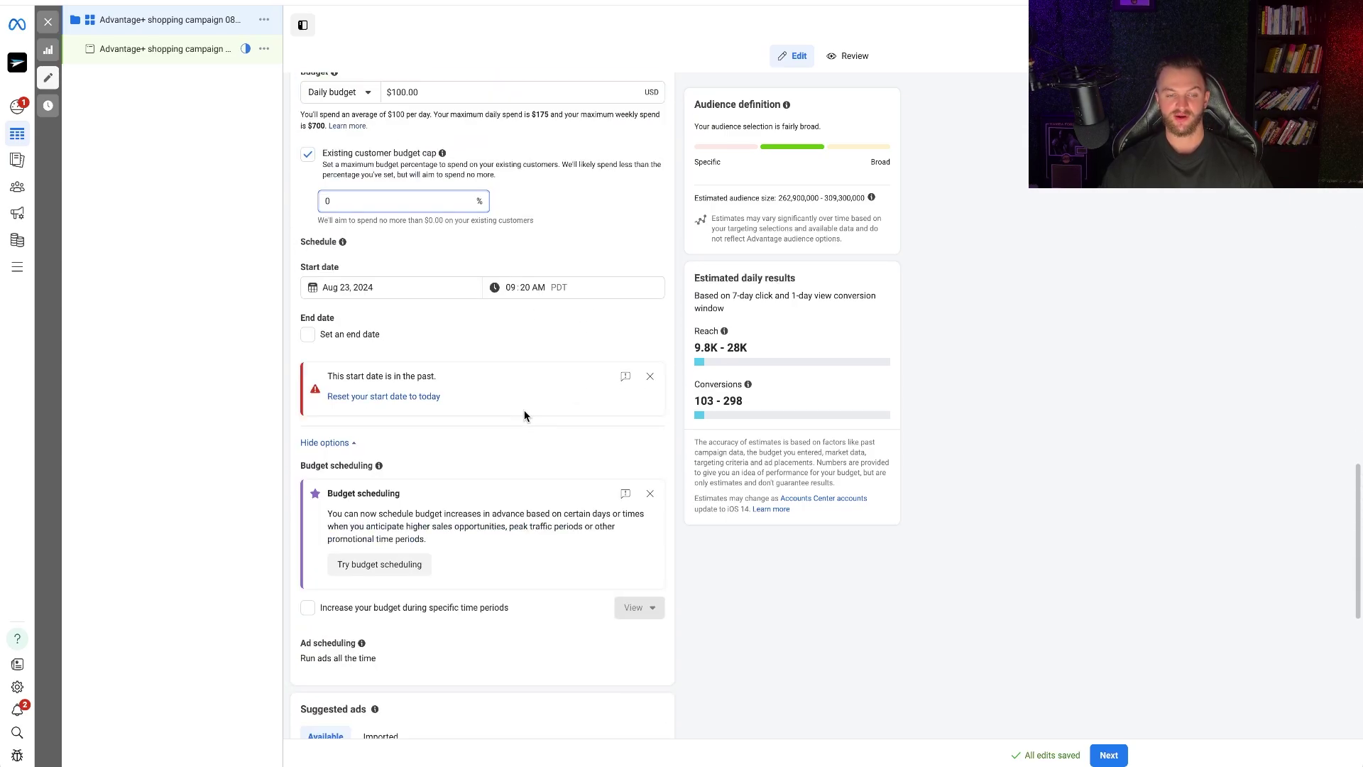
left_click(429, 397)
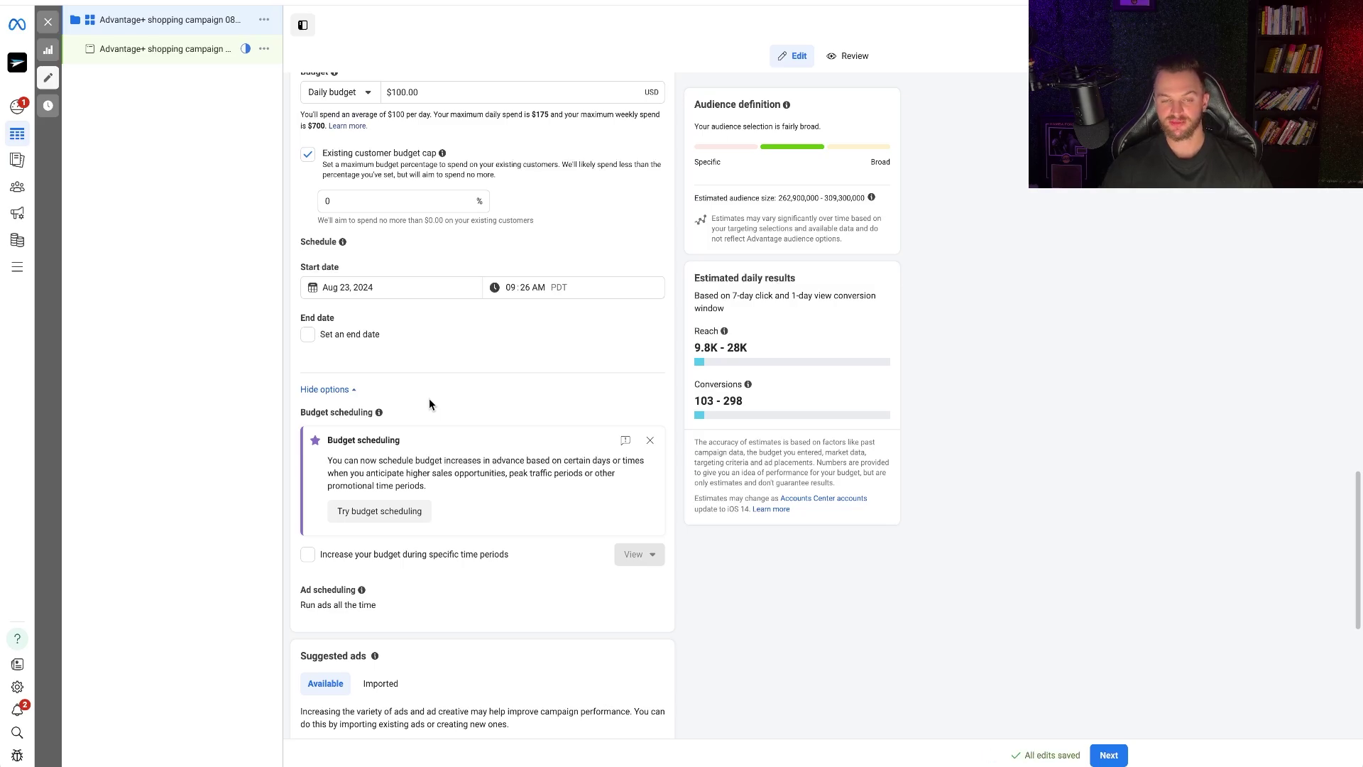
Review the budget, budget scheduling and ad scheduling settings, and examine the existing ads offered under the suggested ads.
scroll(492, 310, "down", 1)
scroll(491, 310, "up", 5)
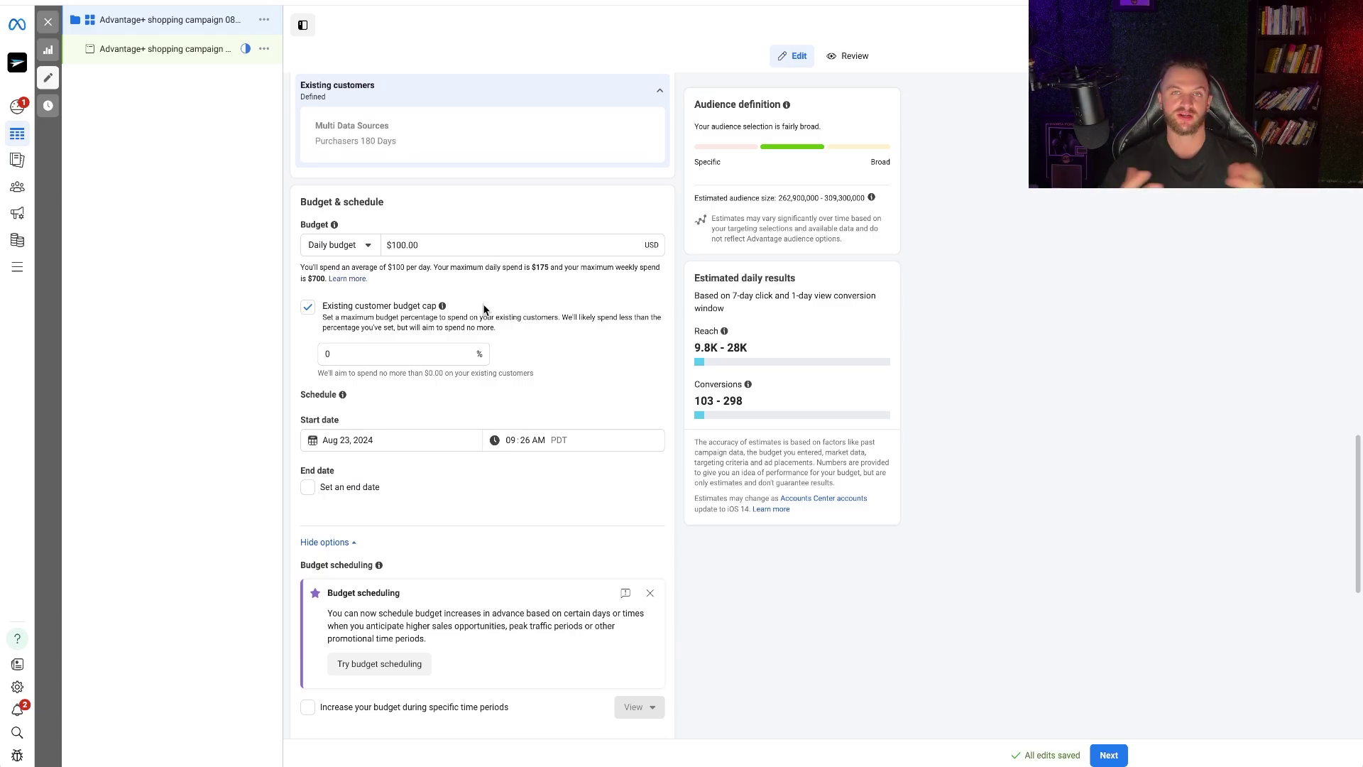
scroll(485, 308, "down", 2)
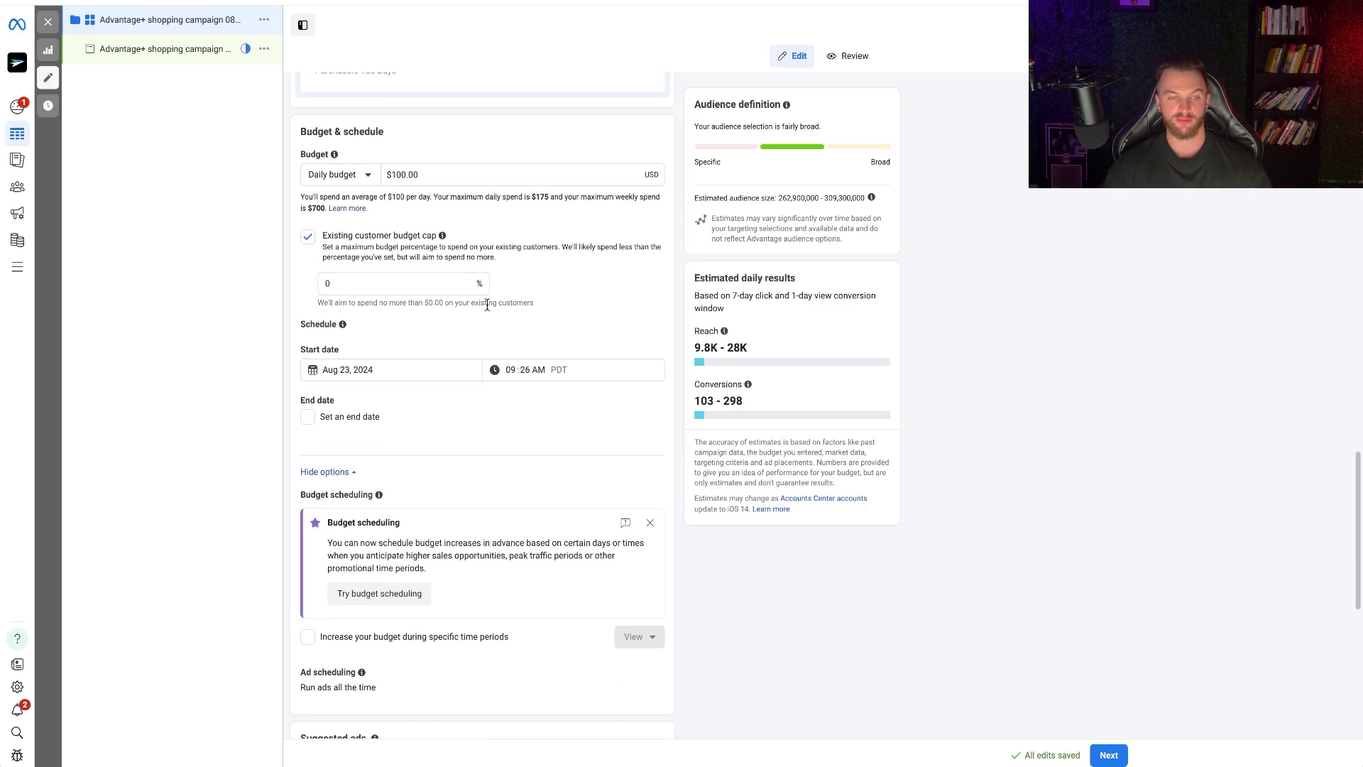
scroll(487, 305, "down", 6)
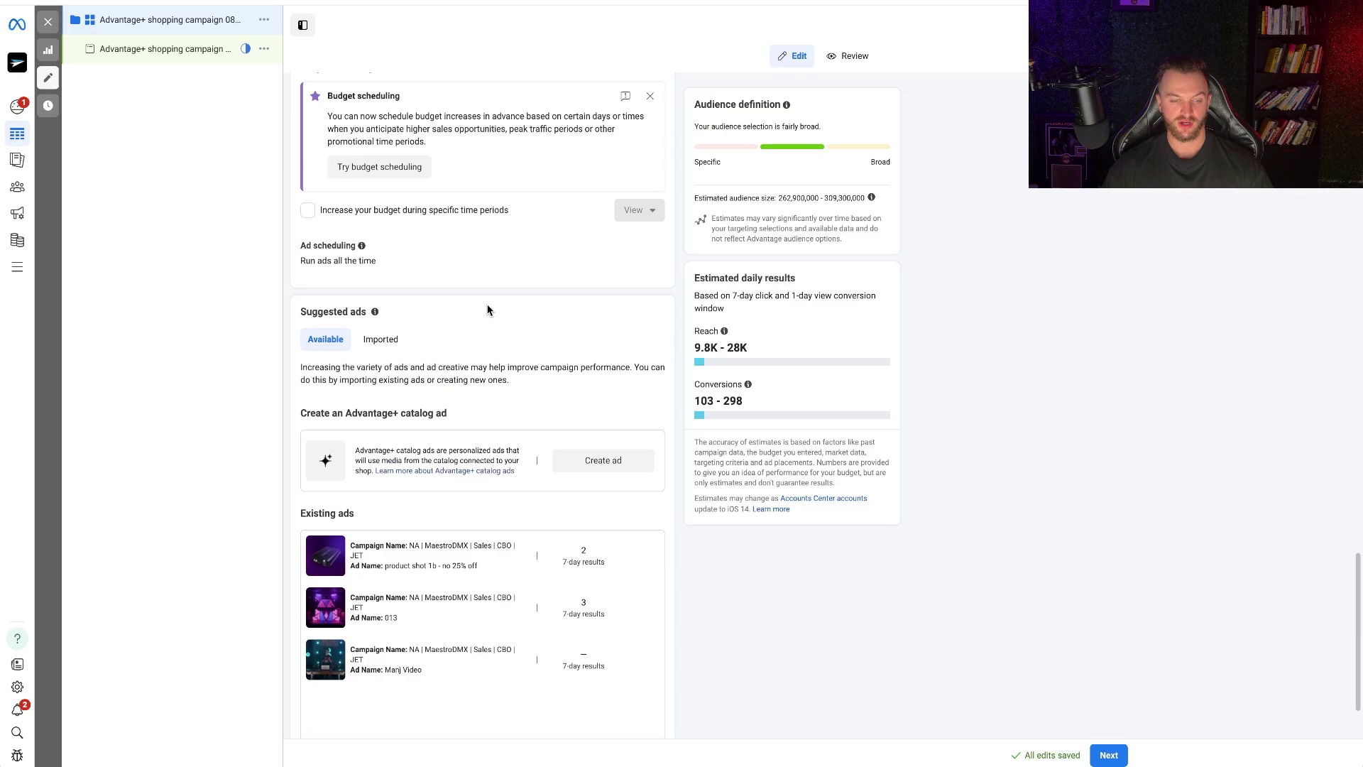
scroll(488, 308, "down", 3)
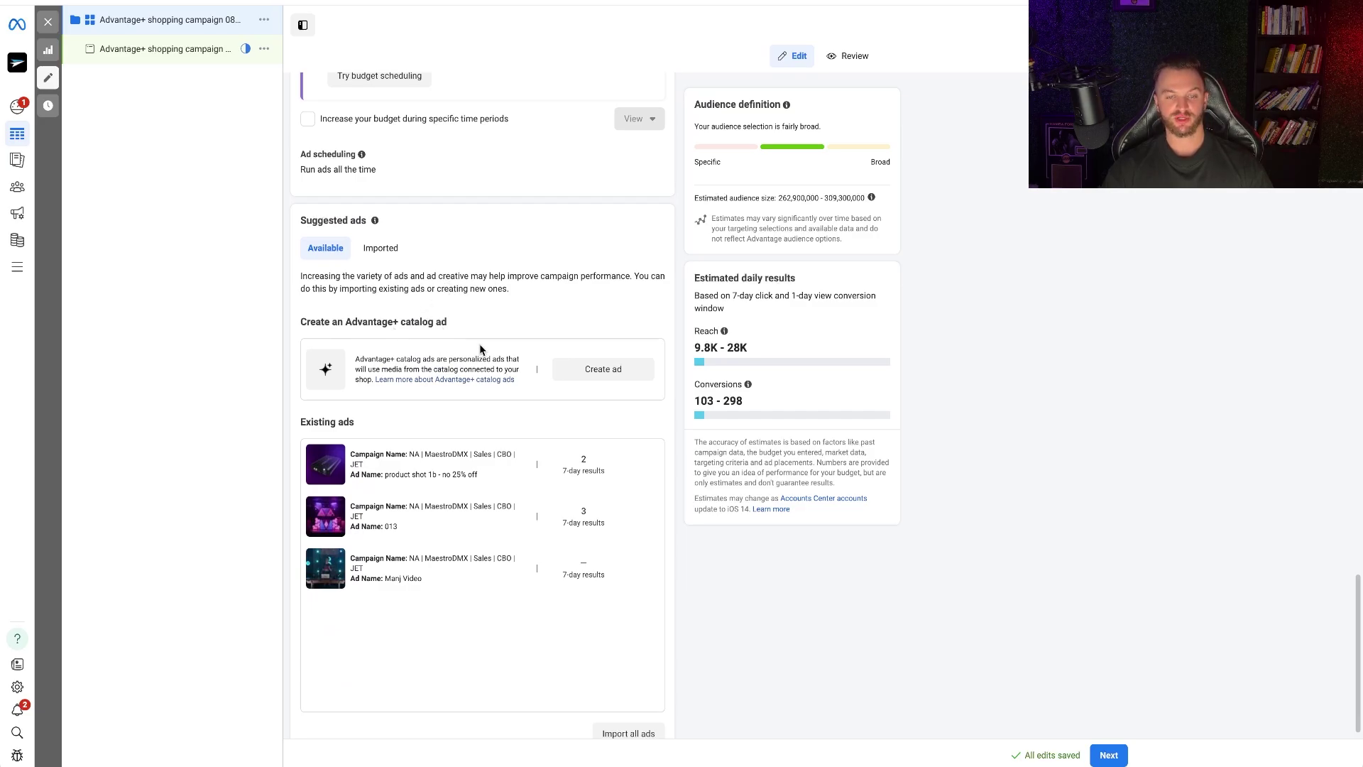
scroll(554, 379, "down", 1)
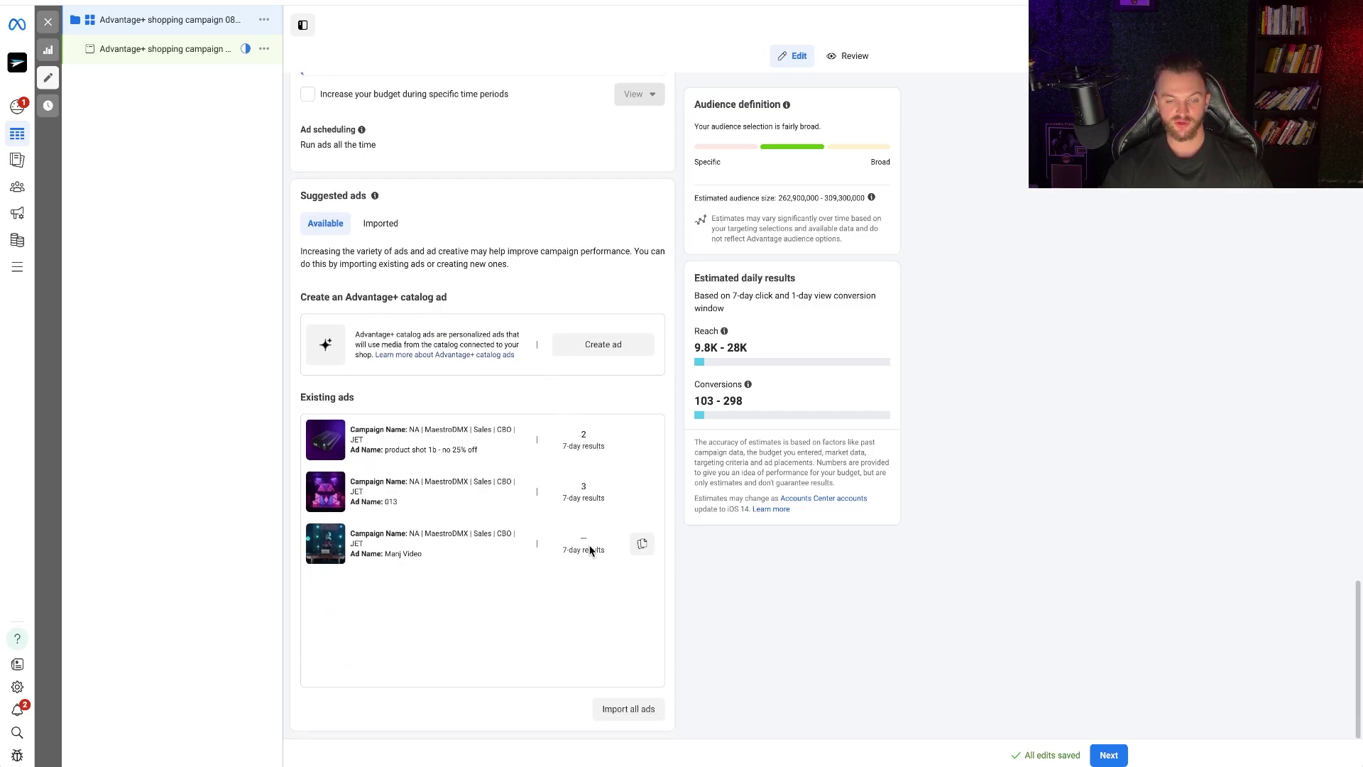
mouse_move(486, 426)
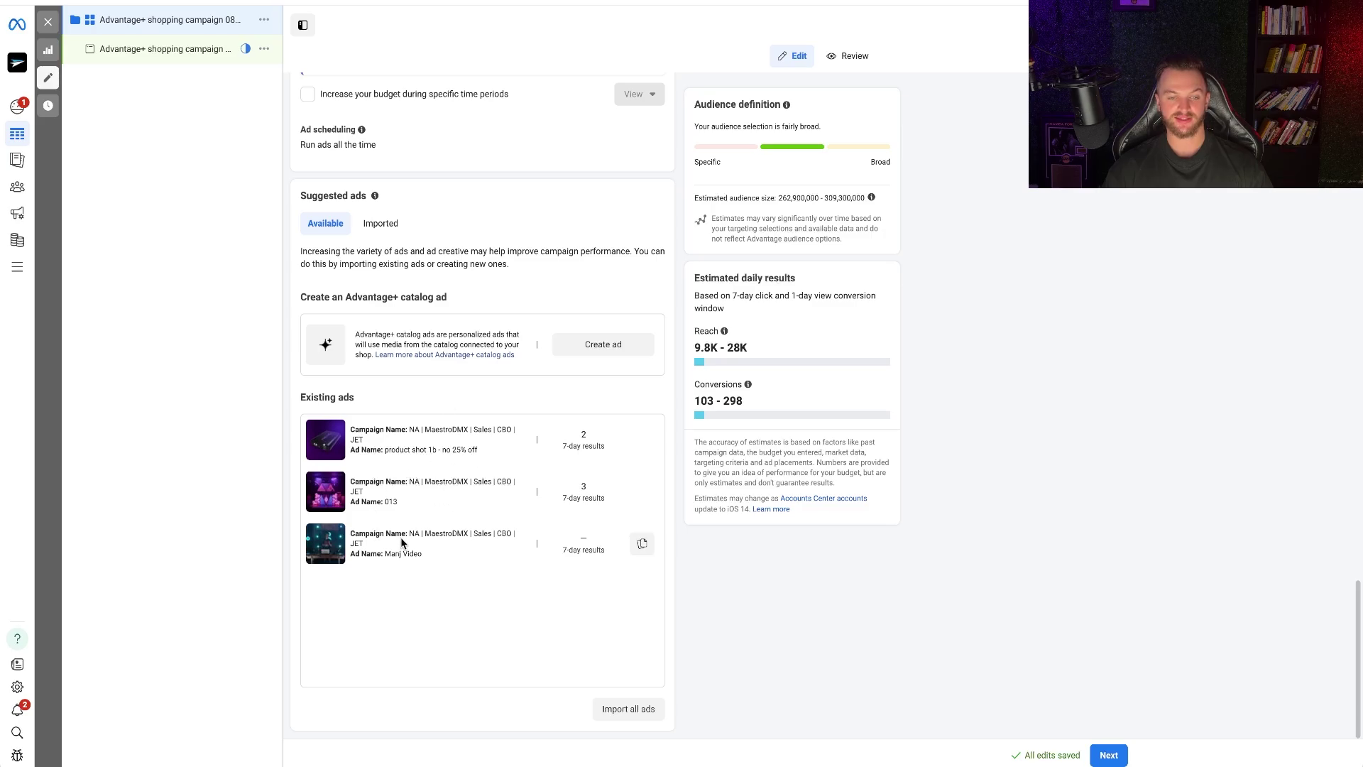
Import all suggested existing ads, check the imported list, and highlight the note about creating or duplicating ads in the available list.
left_click(628, 710)
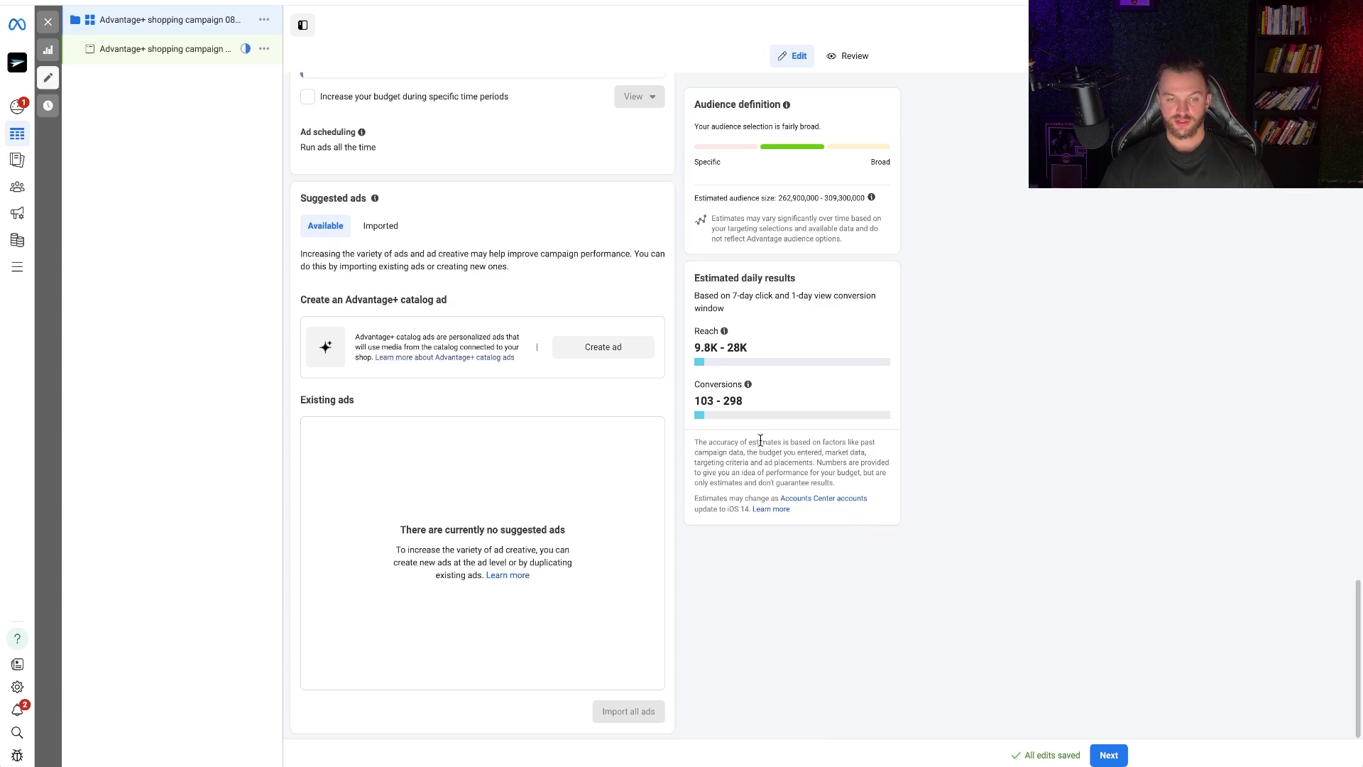
left_click(380, 224)
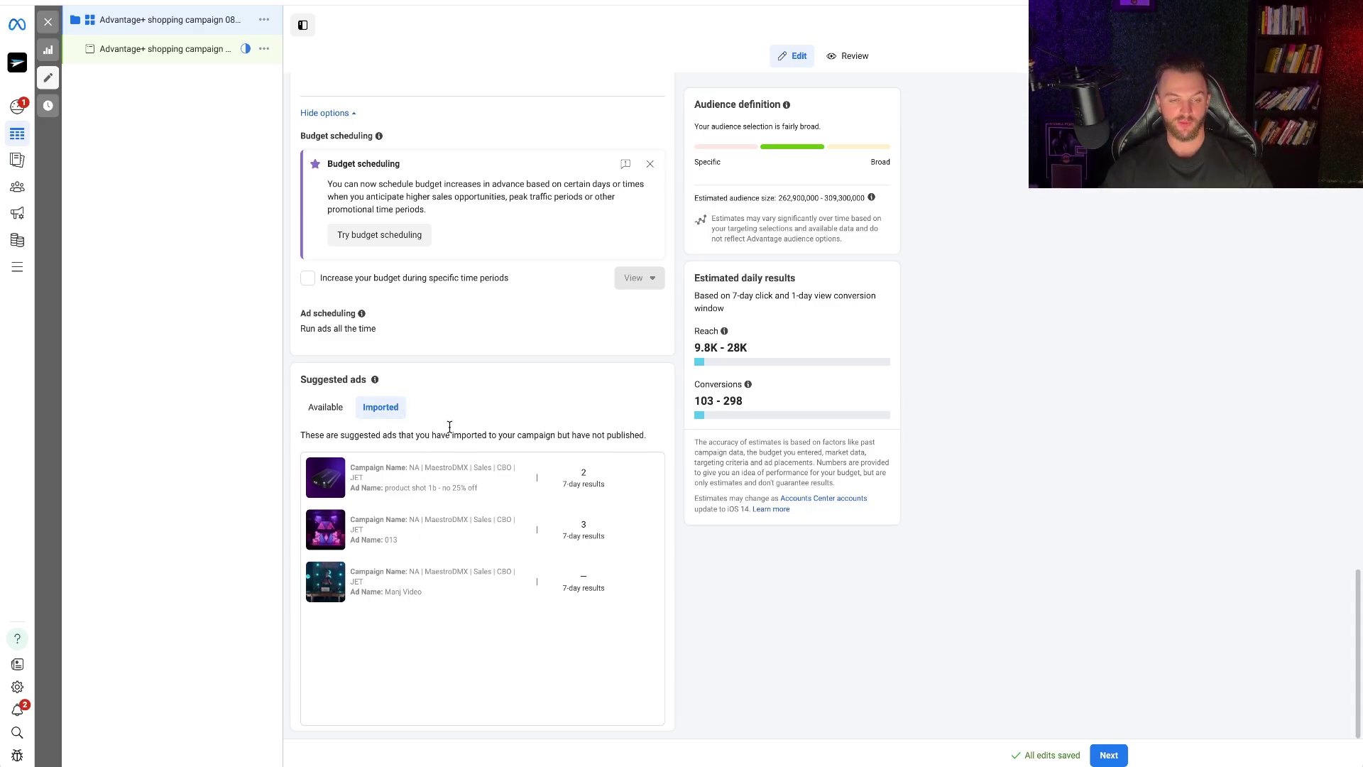
left_click(325, 407)
scroll(494, 532, "down", 2)
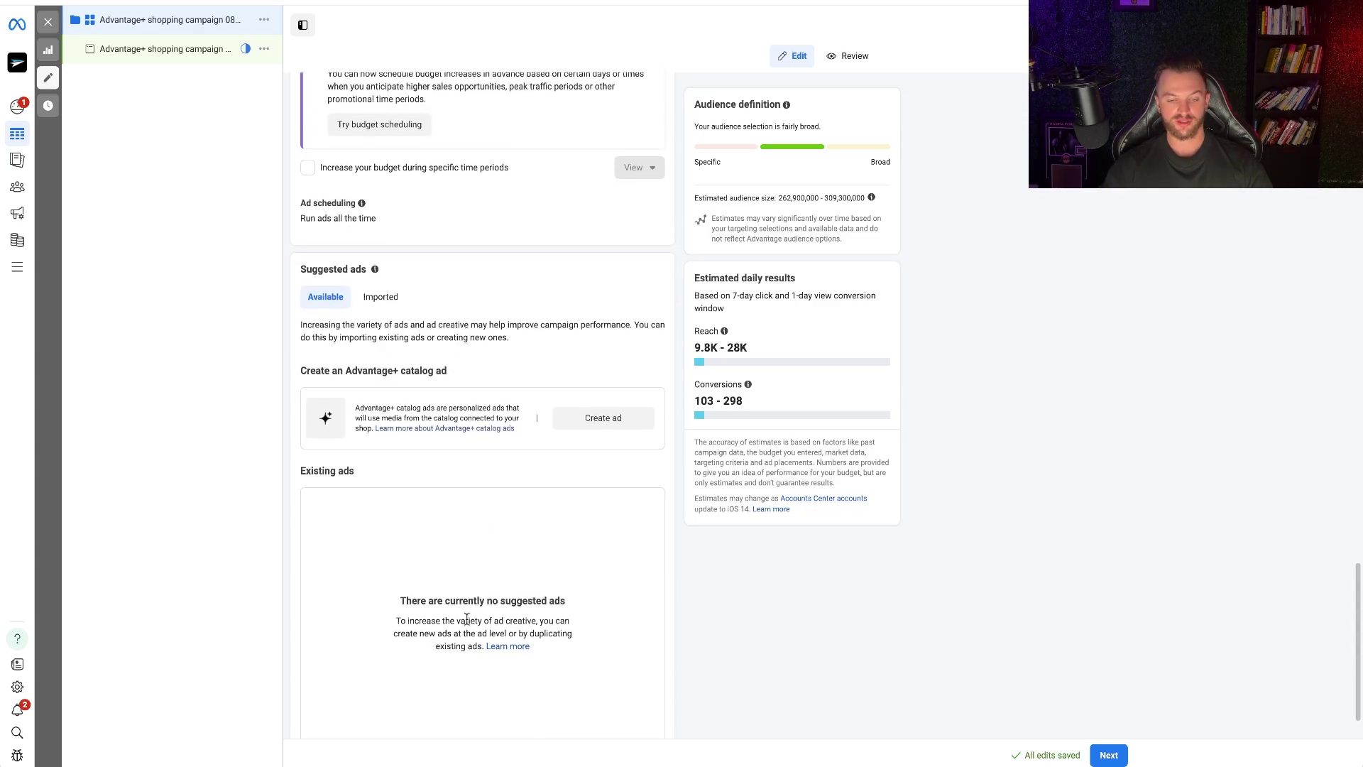
left_click_drag(389, 621, 484, 643)
scroll(582, 508, "down", 1)
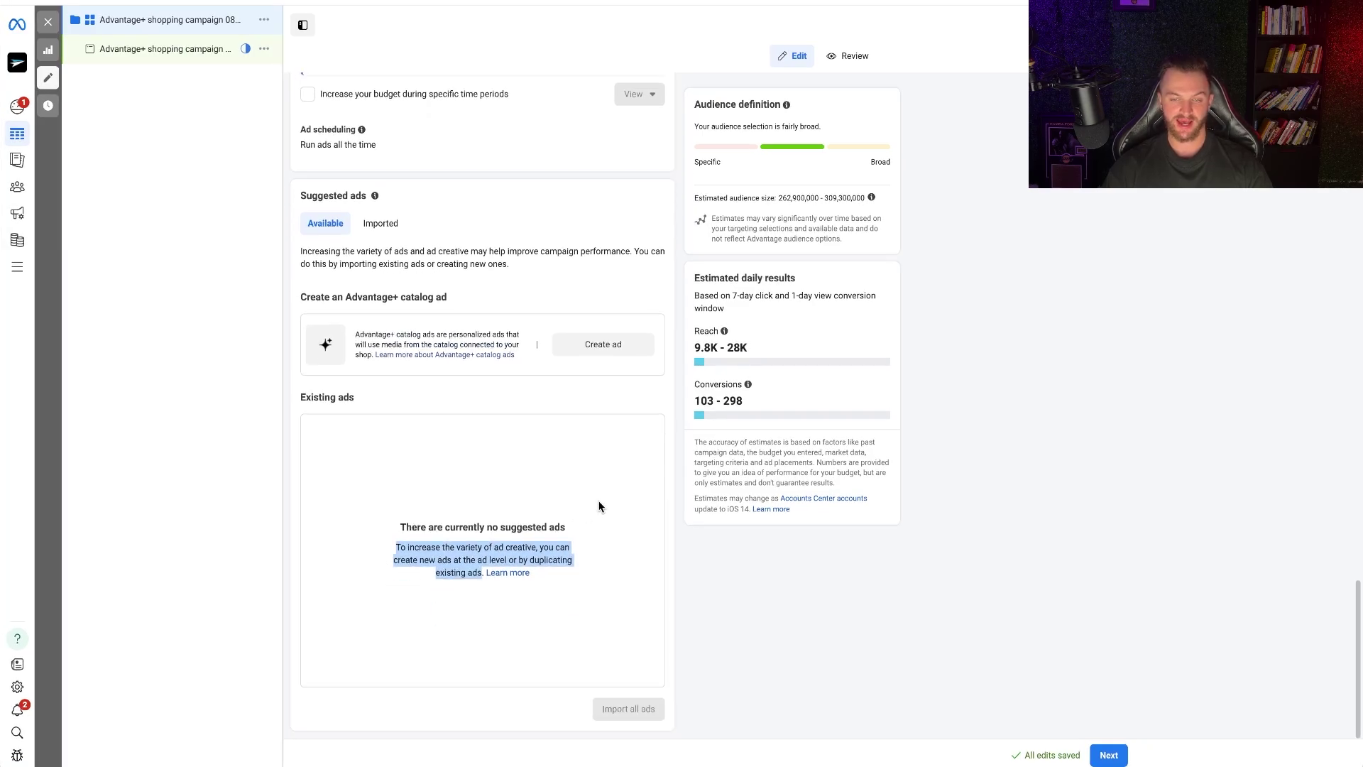
Continue from the campaign settings to the ad-level settings and open the Facebook Page selection.
left_click(1109, 756)
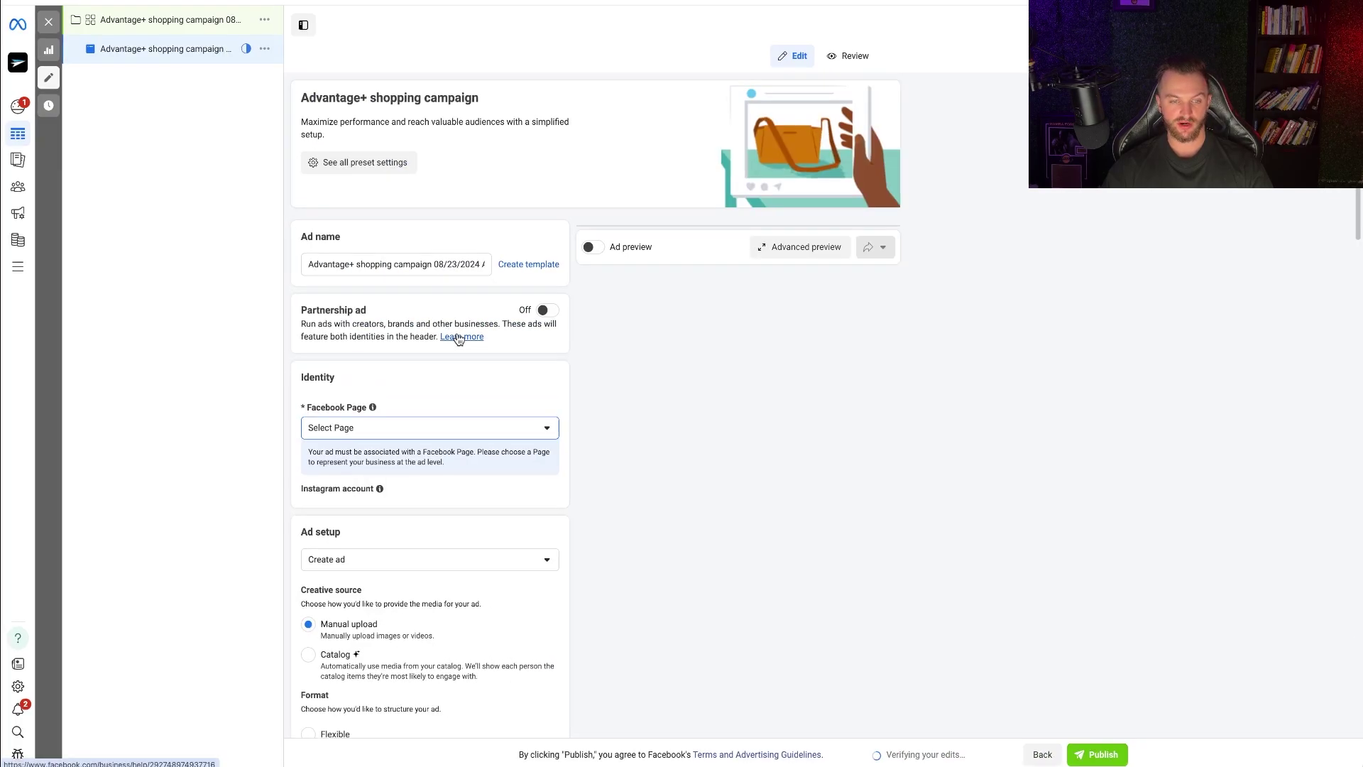
left_click(366, 428)
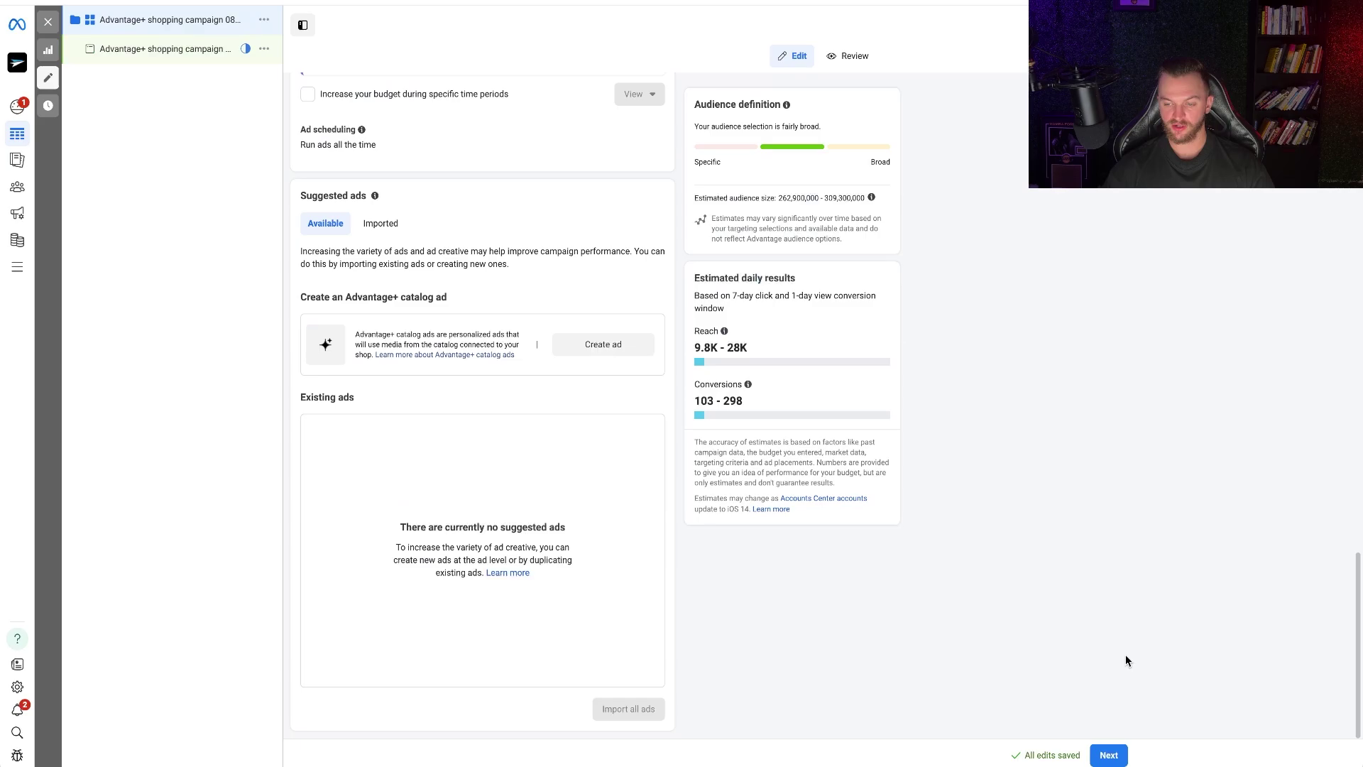
left_click(1113, 756)
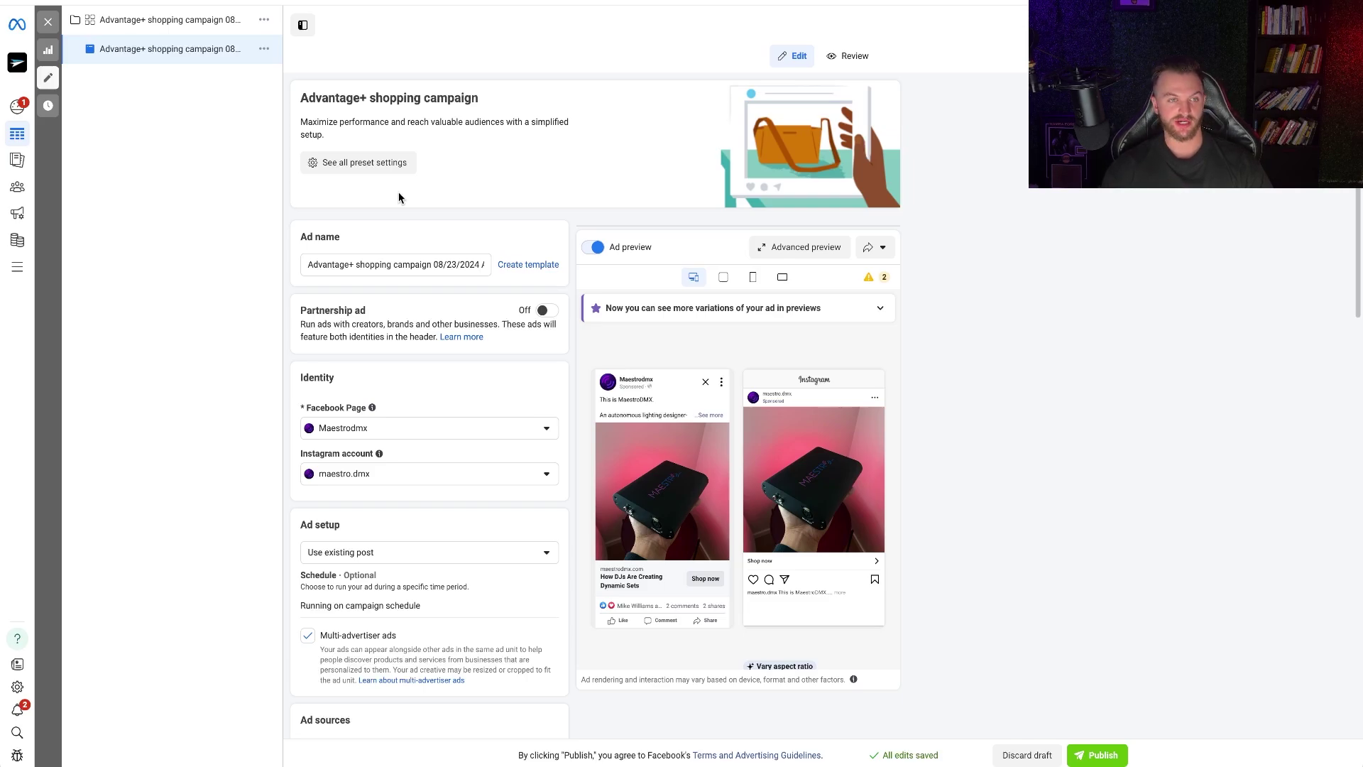
Check the imported suggested ads in the campaign settings, and return to the draft ad to look over its creative and tracking settings.
left_click(174, 20)
scroll(531, 436, "down", 6)
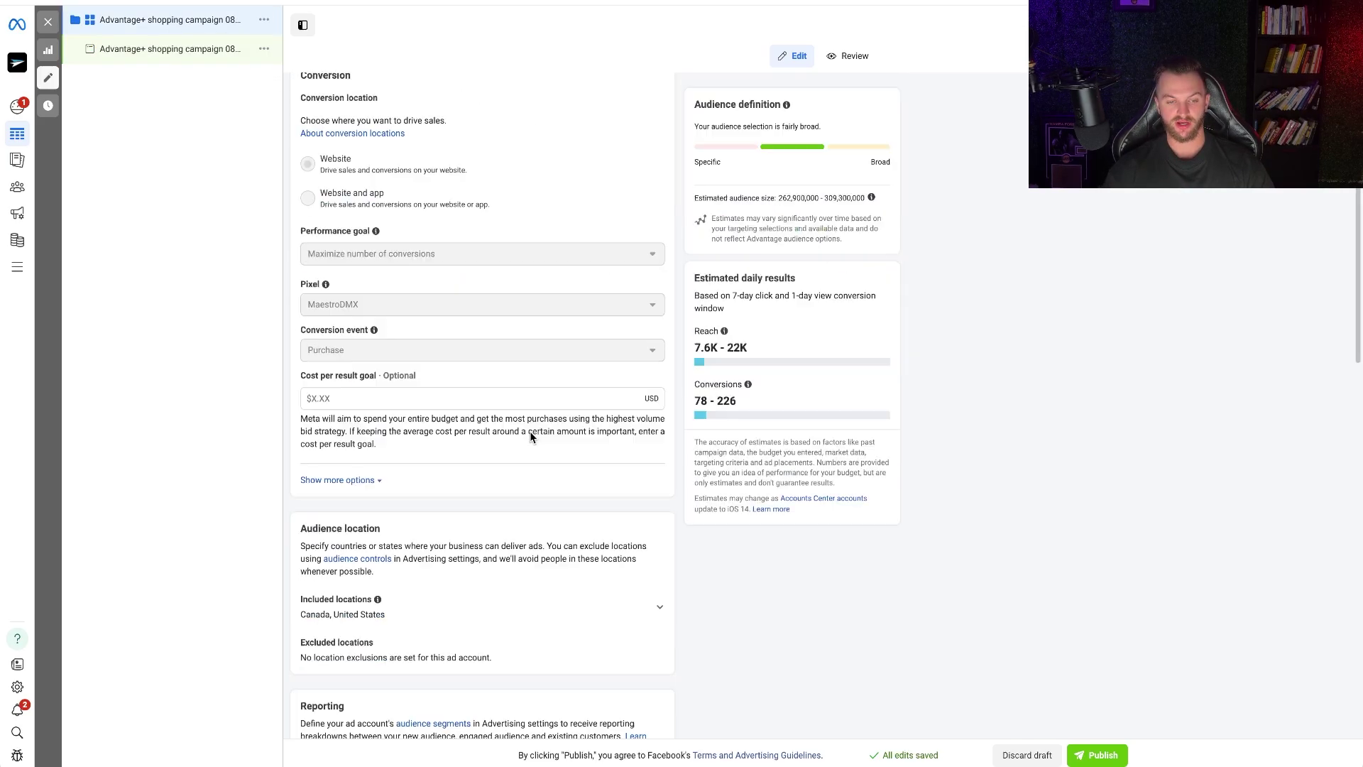
scroll(531, 436, "down", 5)
left_click(379, 355)
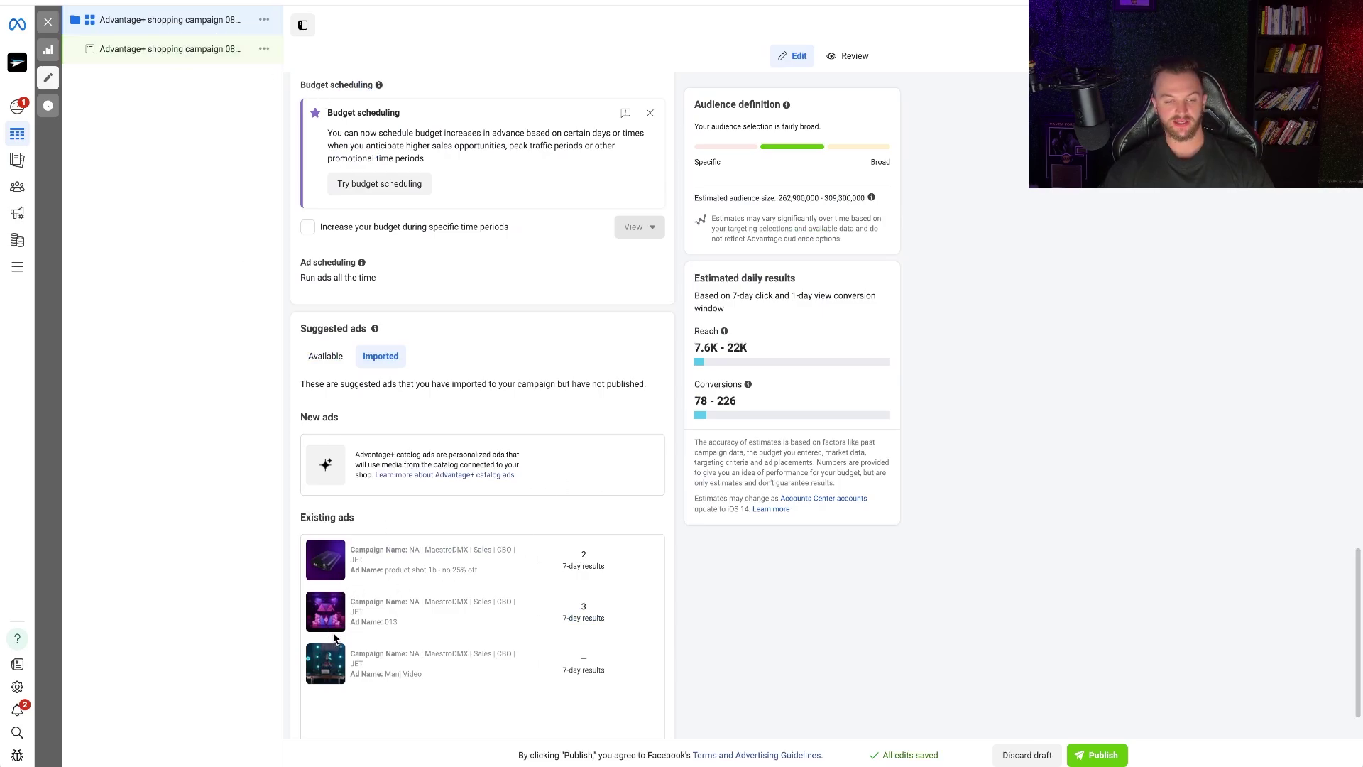
left_click(177, 49)
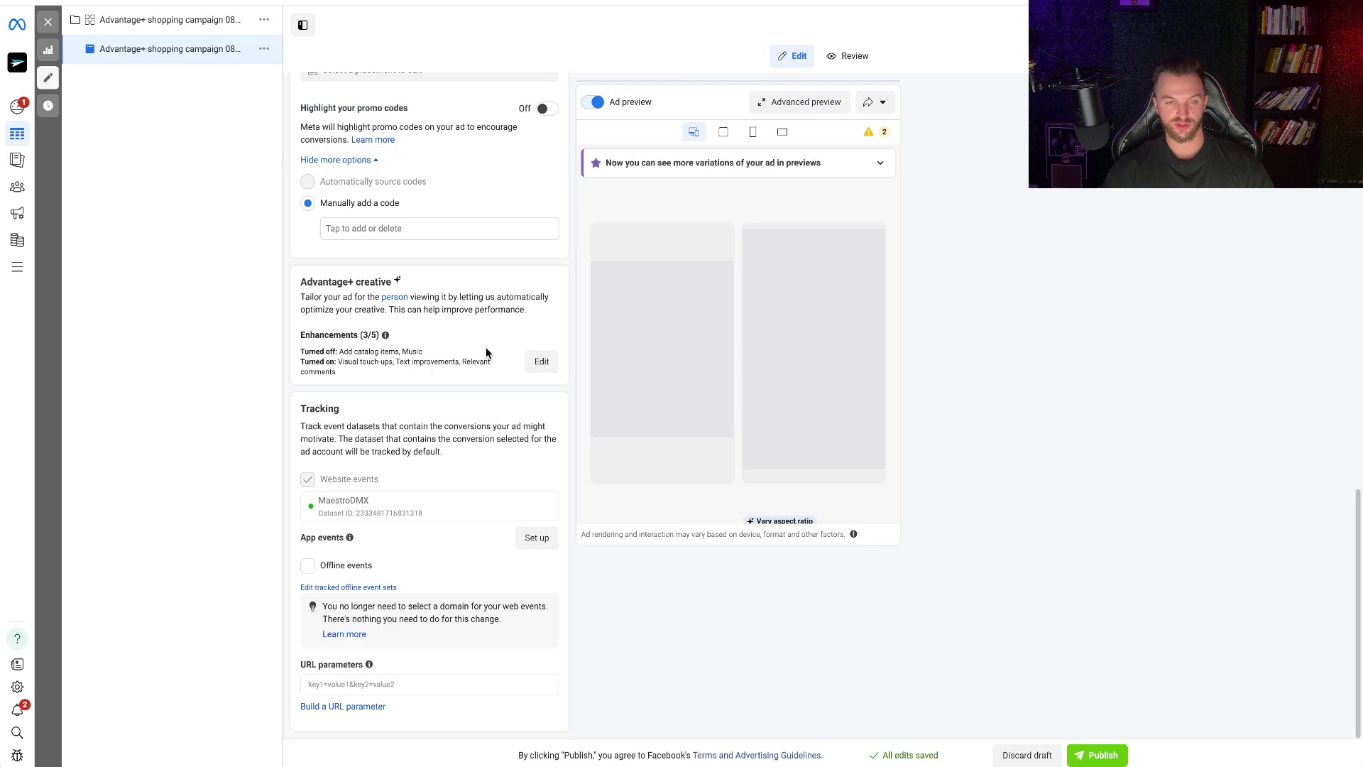
scroll(409, 433, "up", 10)
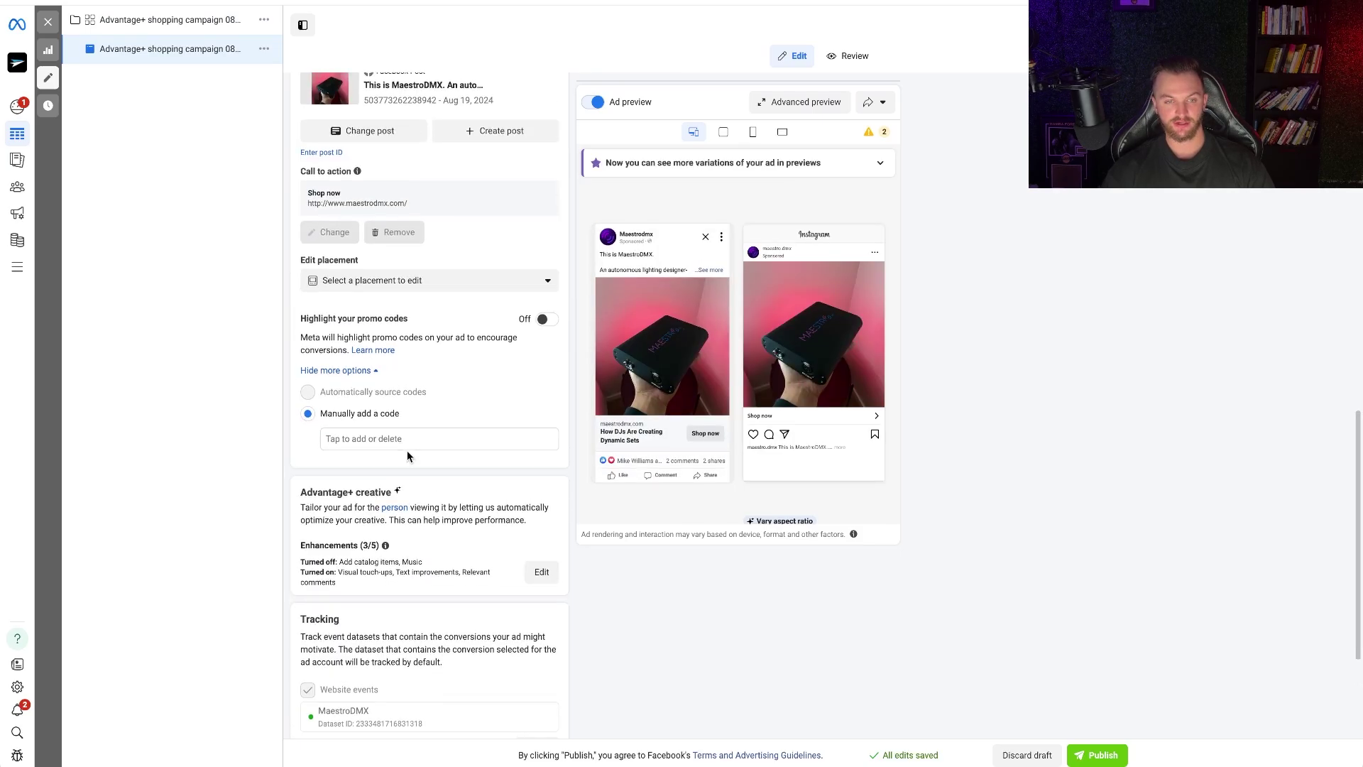
Open ad 013 for editing from the MAIN001 | NA | Musician Brands+ | AP ad set of the NA | MaestroDMX campaign.
left_click(47, 22)
left_click(234, 310)
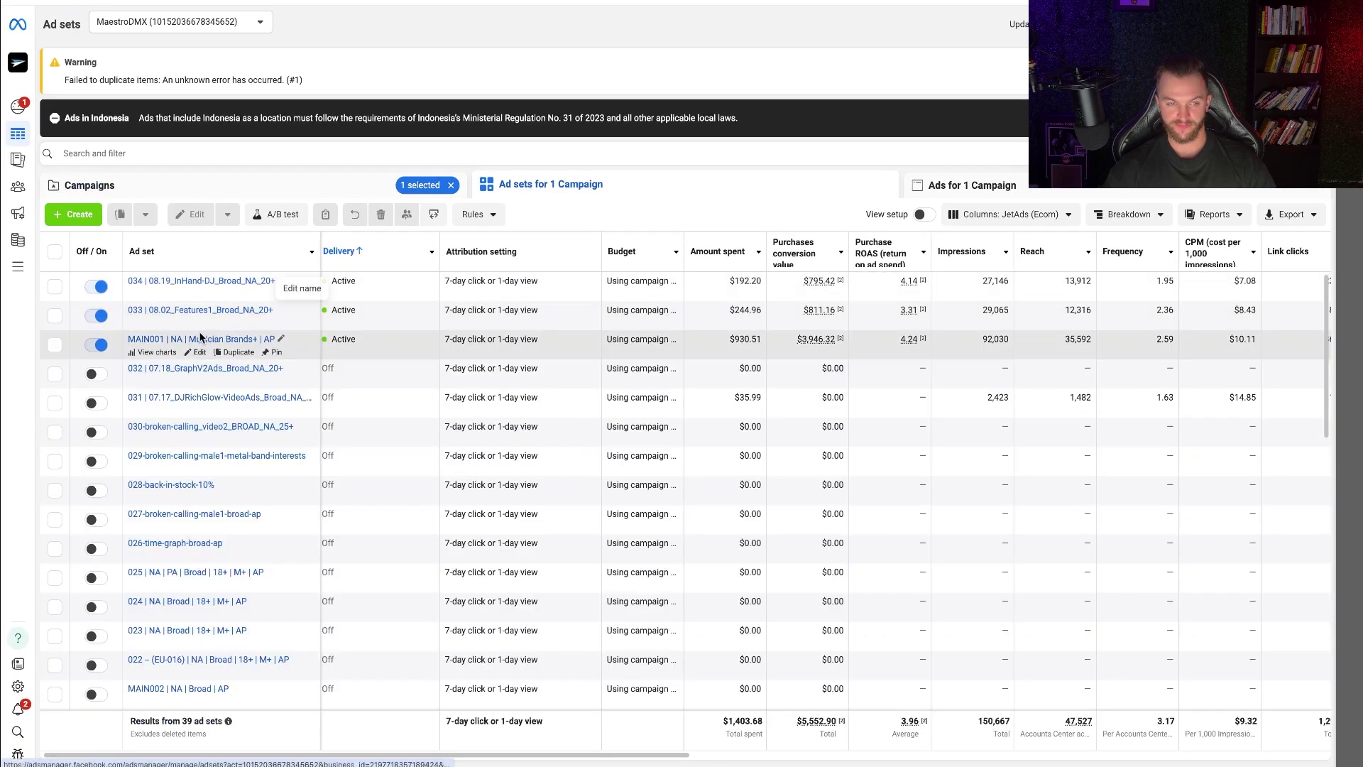
left_click(199, 339)
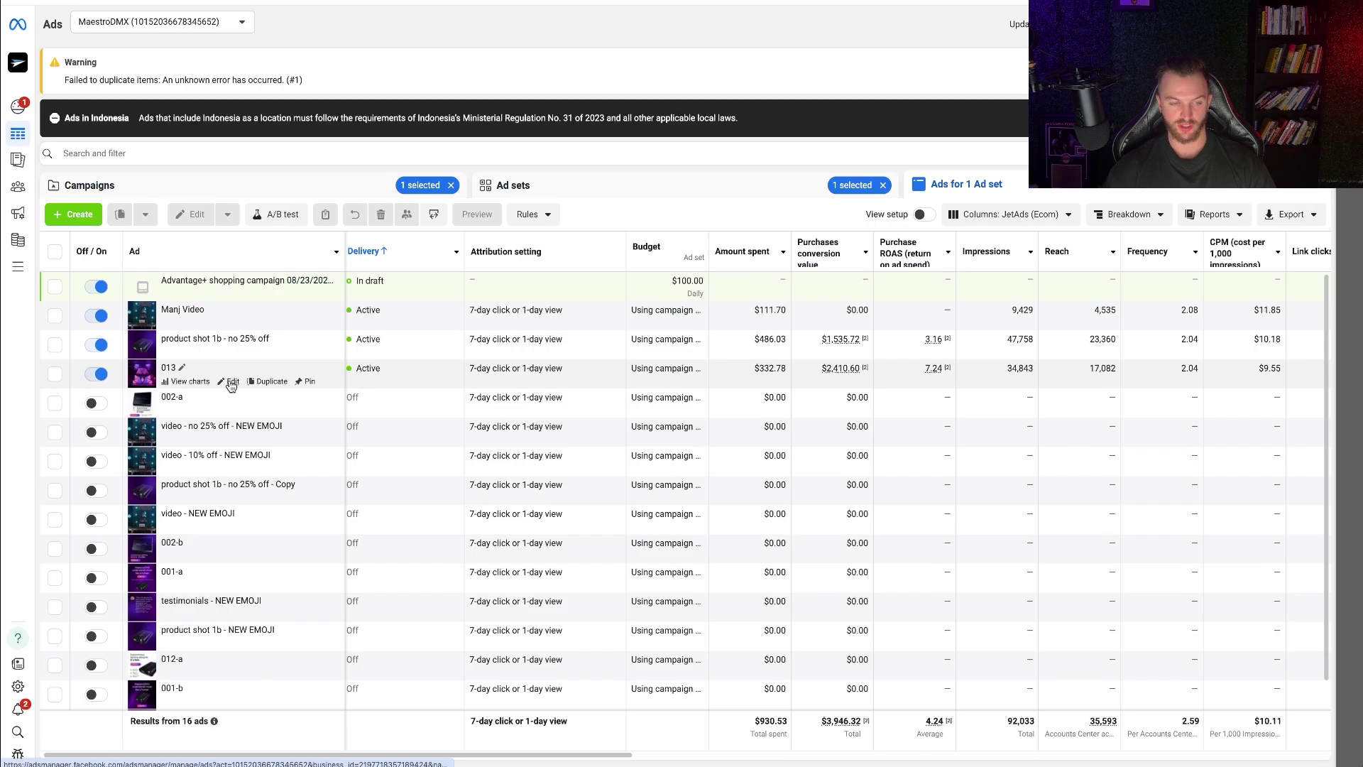
left_click(230, 381)
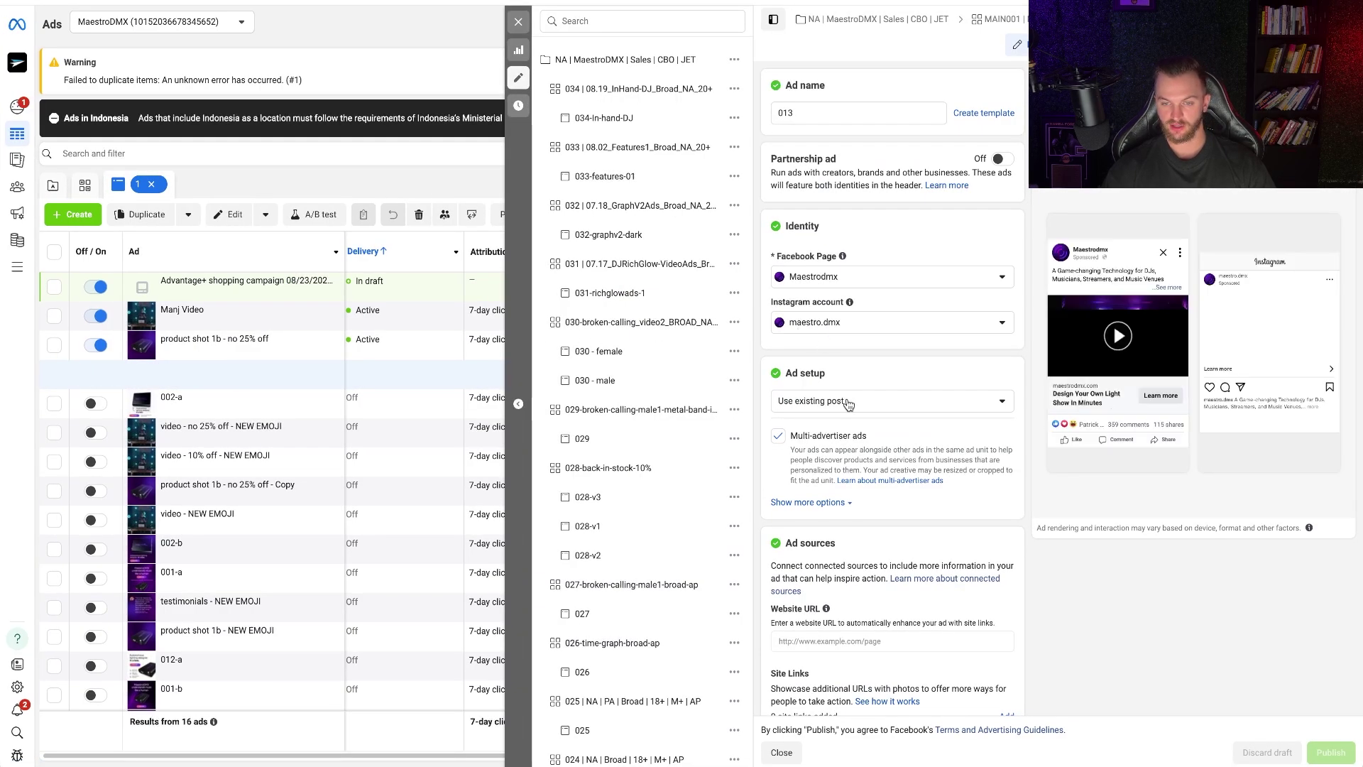
Check the existing-post setup of ad 013 and copy the post ID from its ad creative.
left_click(847, 401)
left_click(849, 402)
scroll(860, 384, "down", 6)
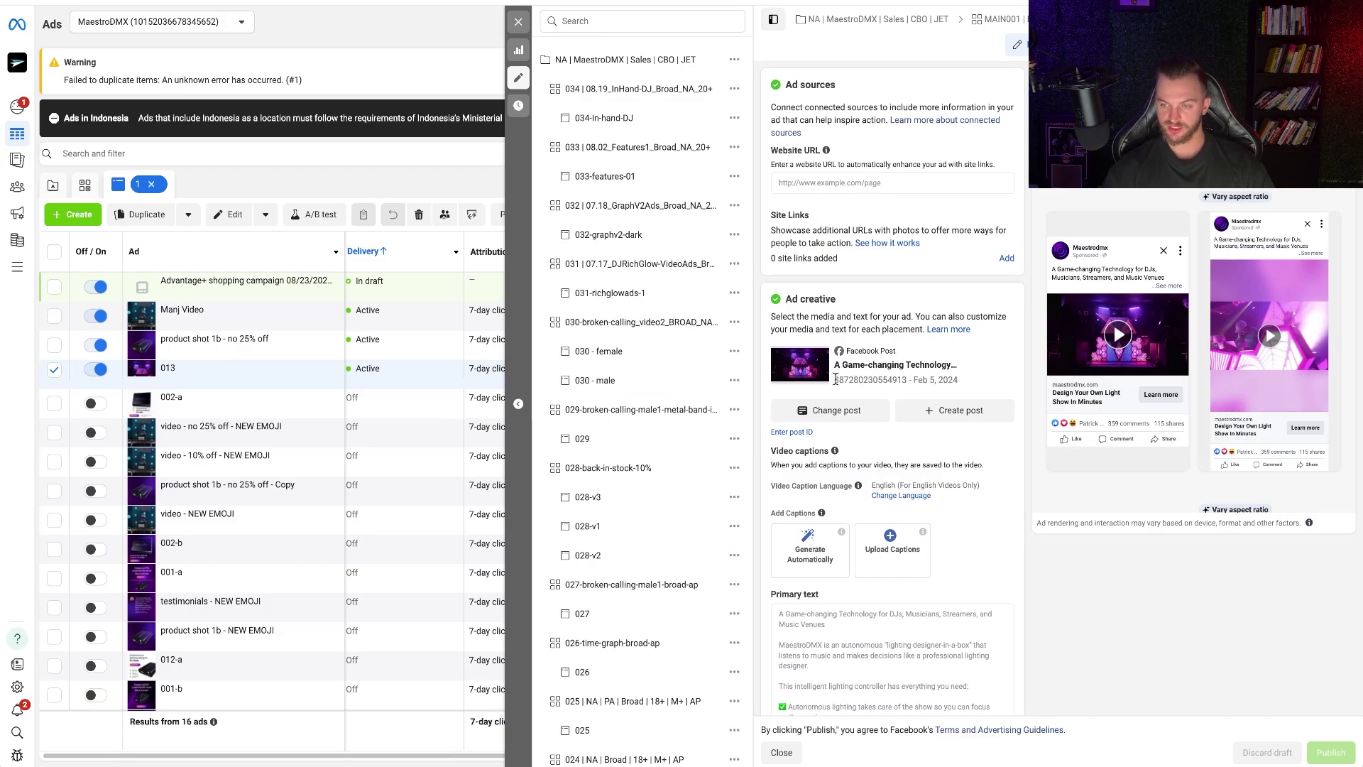
left_click_drag(836, 379, 907, 379)
key("ctrl+c")
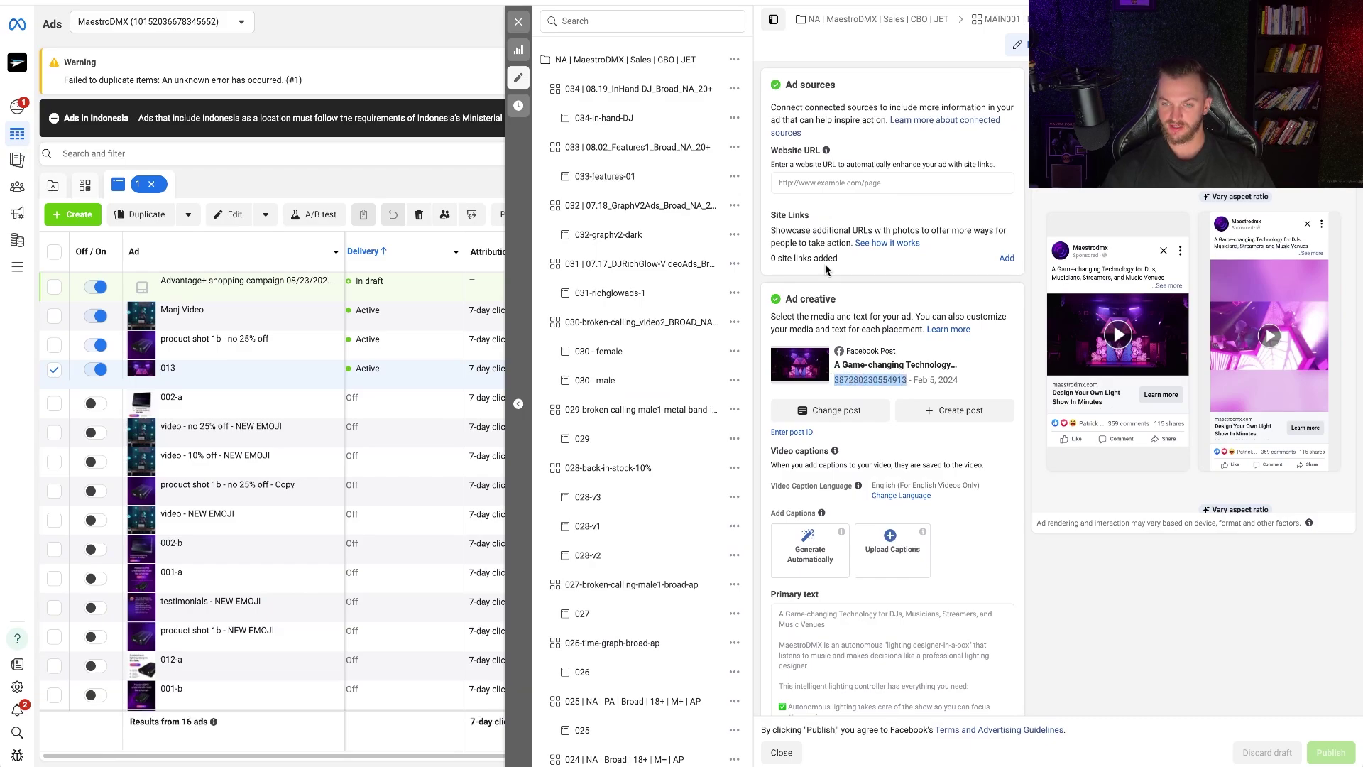
Leave ad 013, go back to the campaigns list and open the Advantage+ shopping campaign's draft ad for editing.
left_click(518, 22)
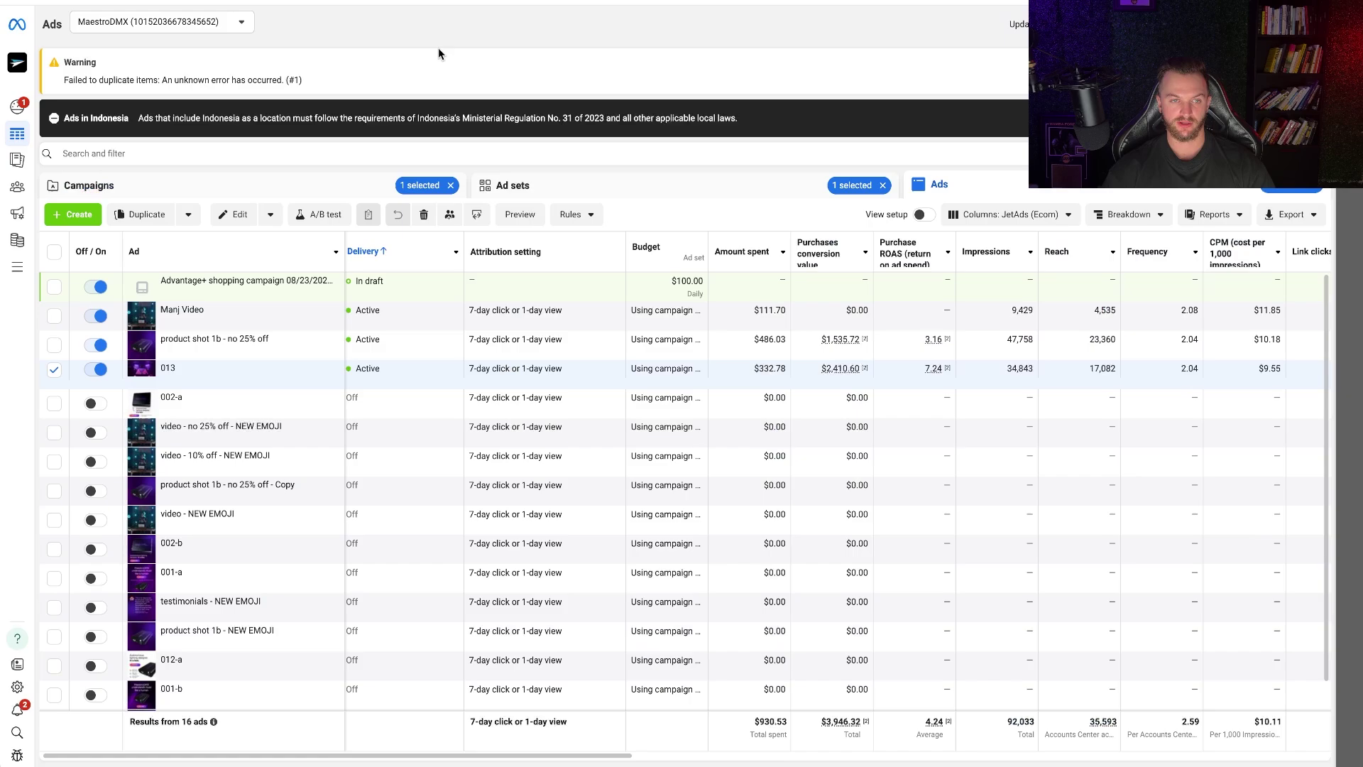
left_click(226, 181)
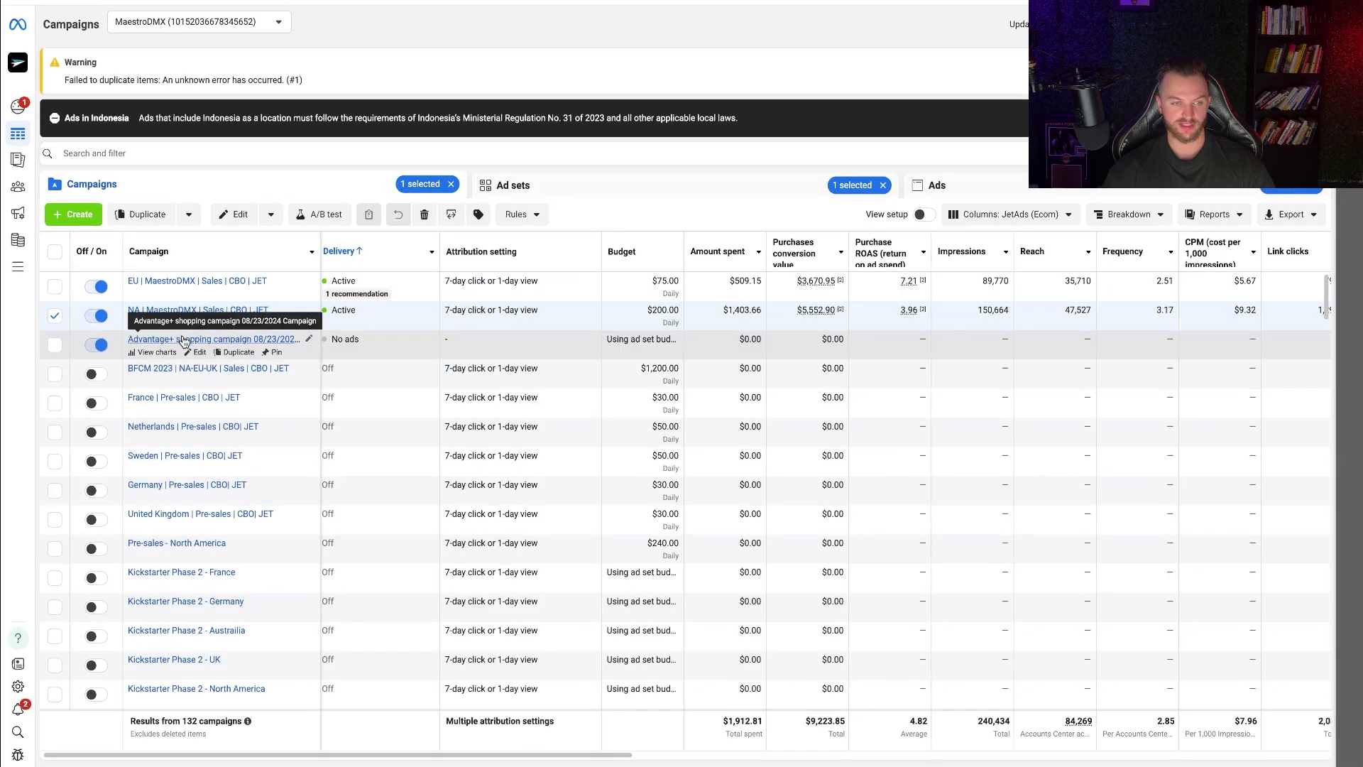
left_click(179, 312)
left_click(191, 294)
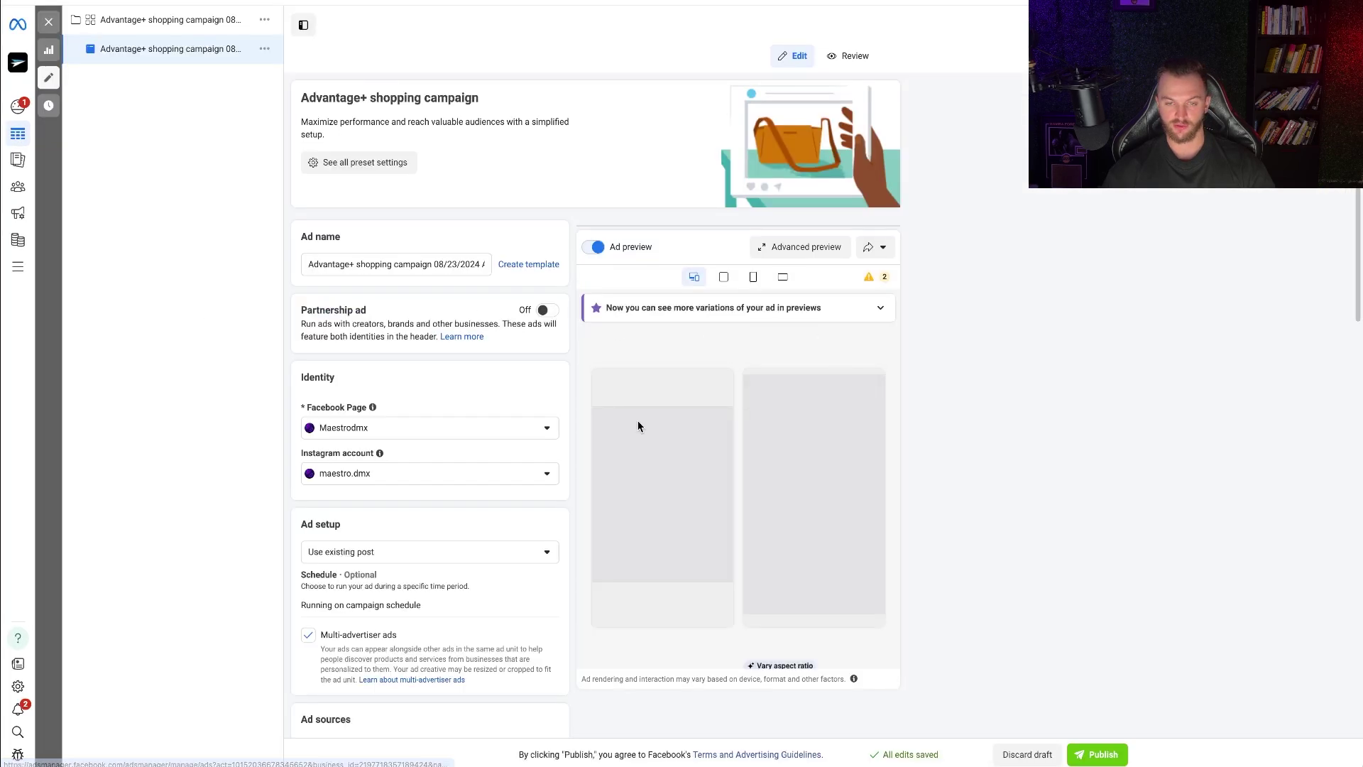
Replace the draft ad's Facebook post by entering the copied post ID in its ad creative and applying it.
scroll(452, 405, "down", 4)
scroll(452, 405, "down", 5)
left_click(370, 406)
left_click(363, 452)
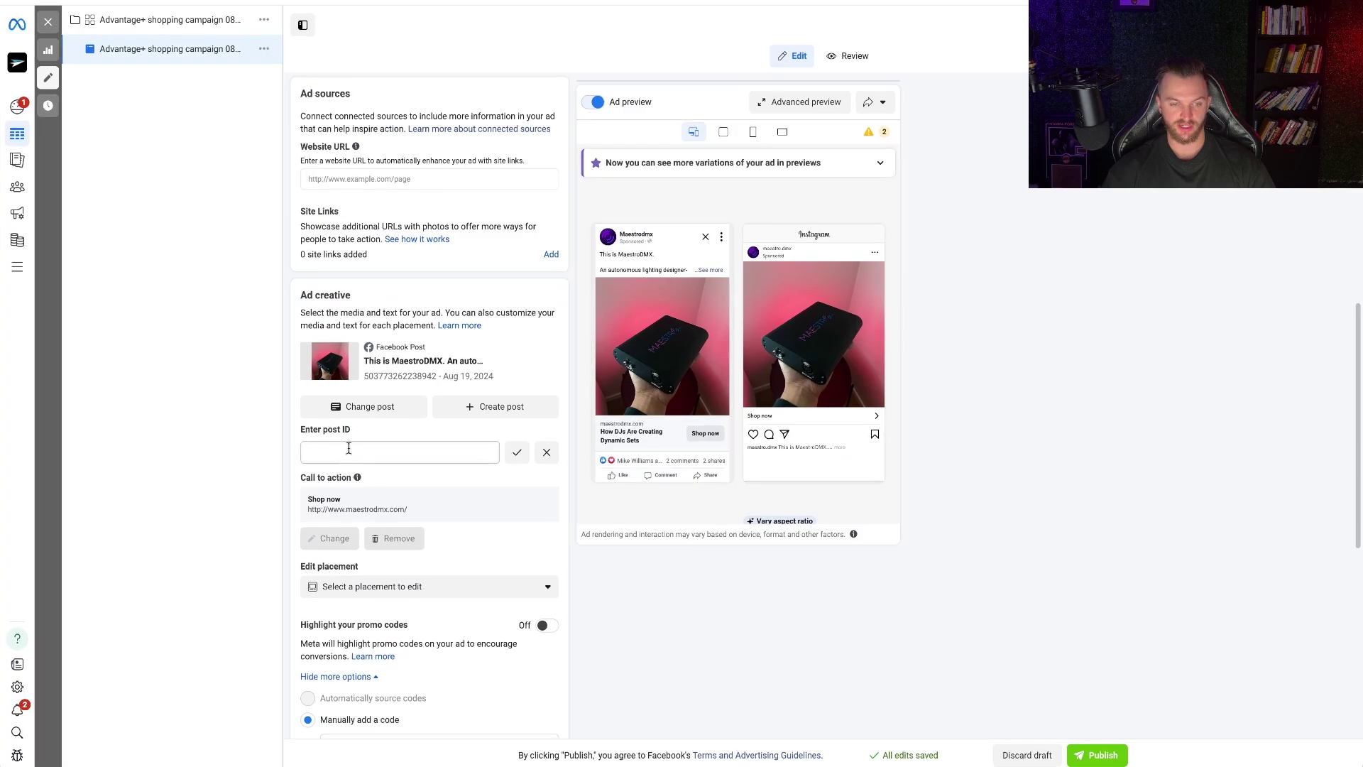
key("ctrl+v")
left_click(517, 452)
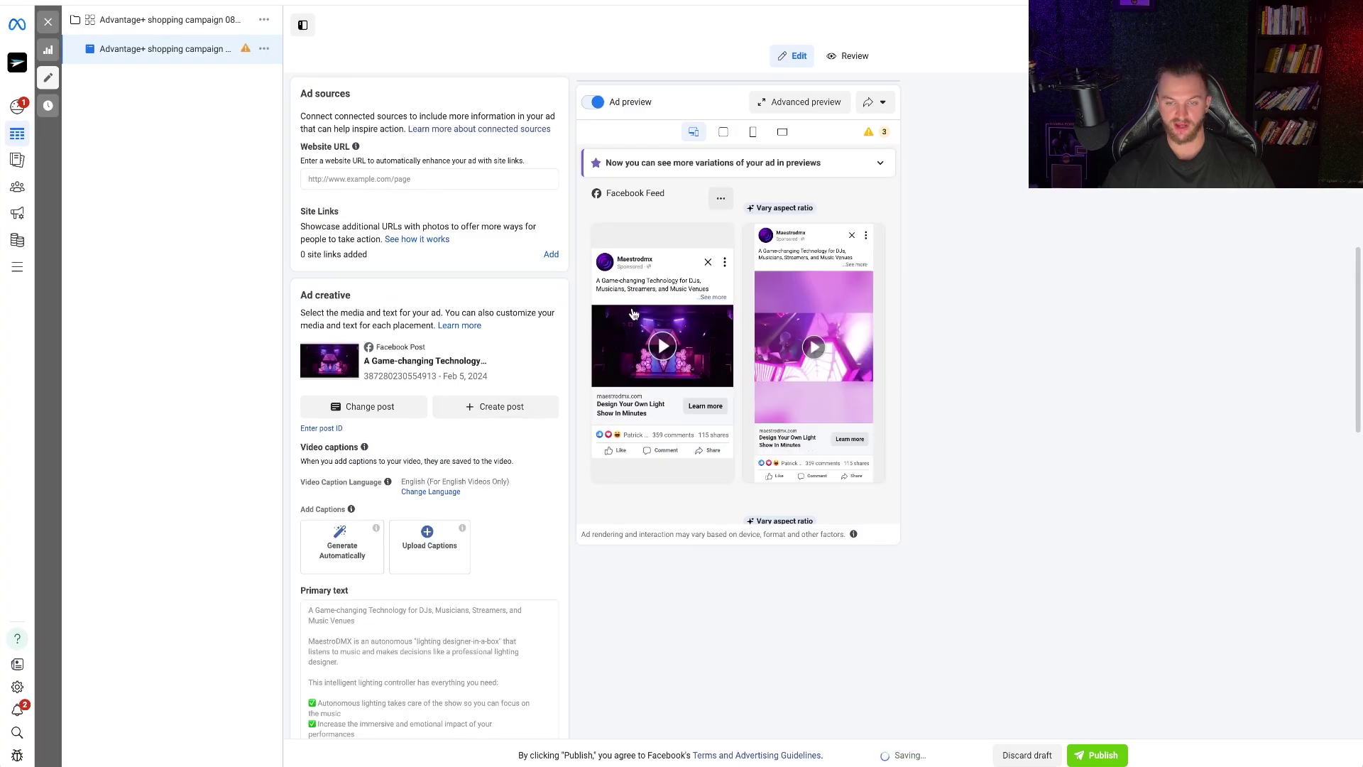
Rename the draft ad as Winning Ad 1.
scroll(426, 322, "up", 9)
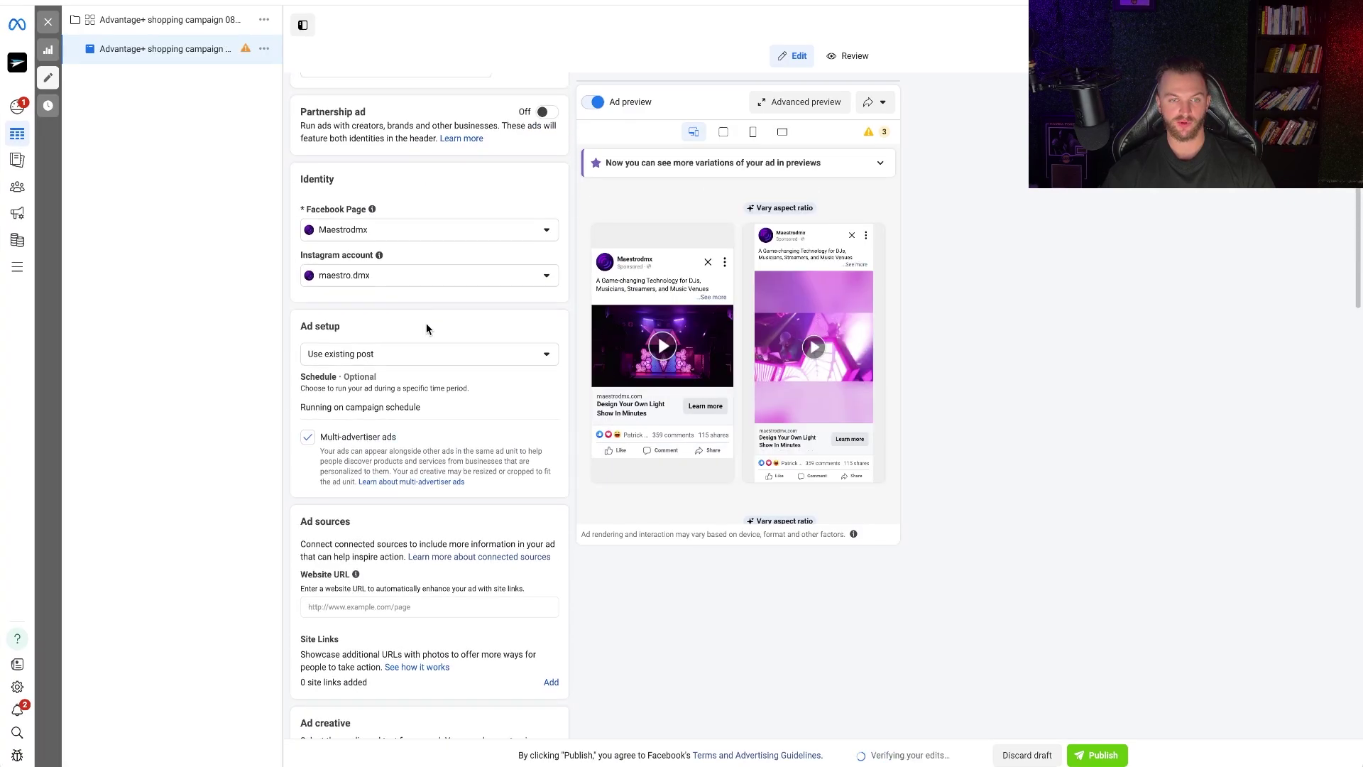
triple_click(336, 264)
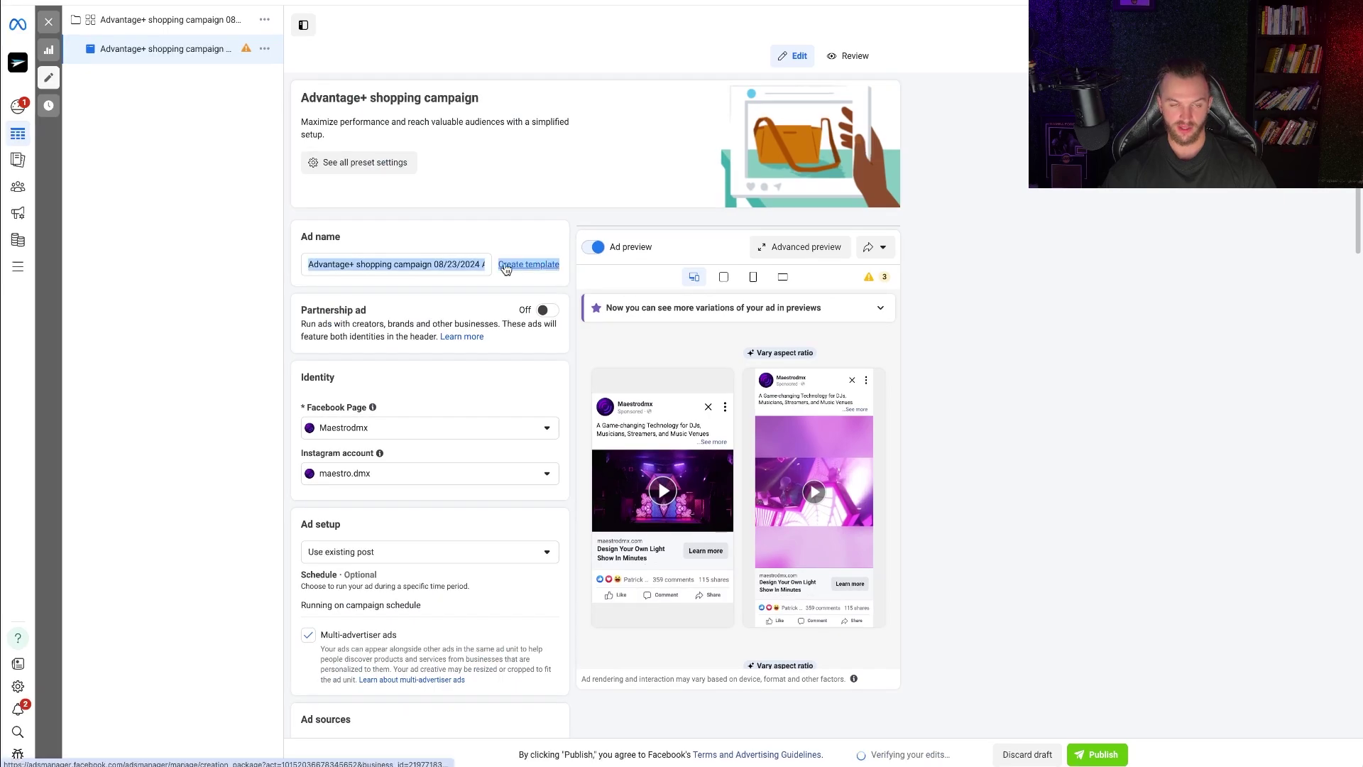
left_click(308, 264)
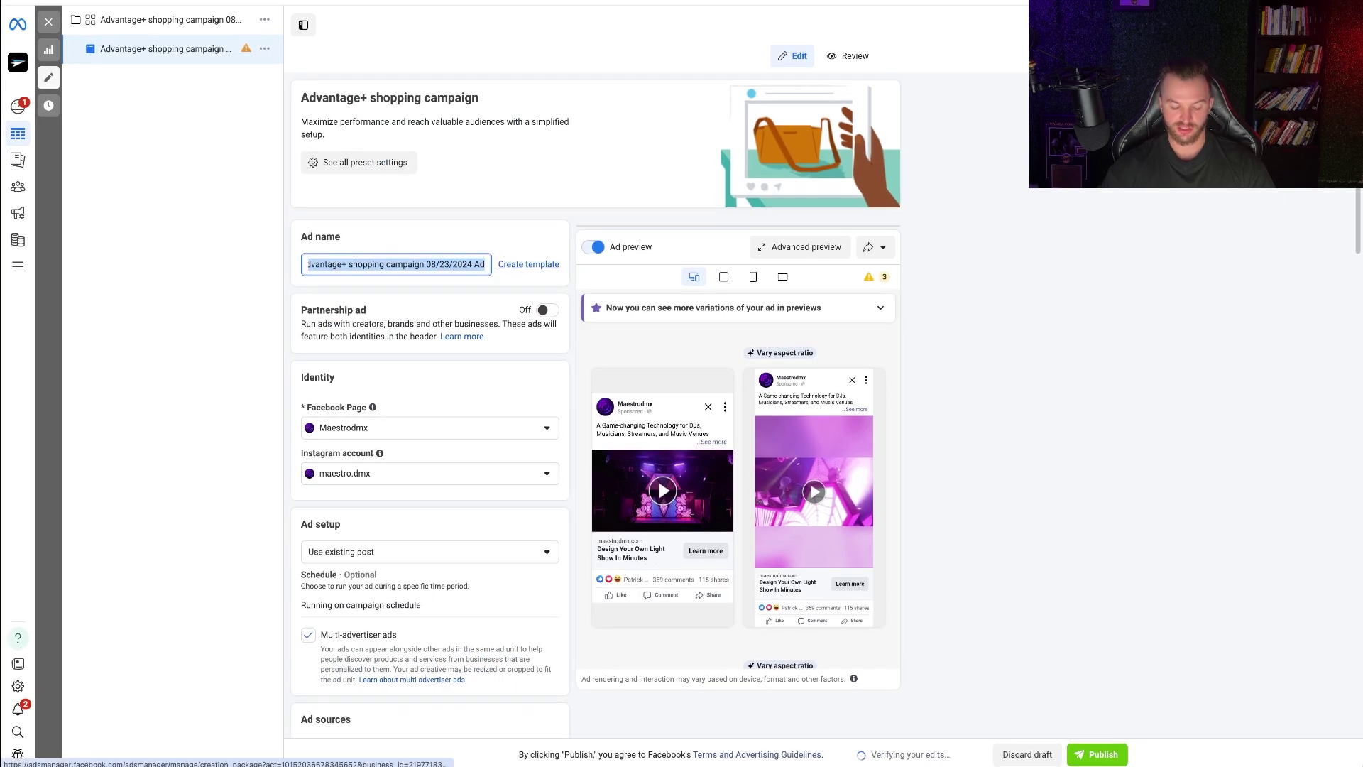
type("Winning Ad 1")
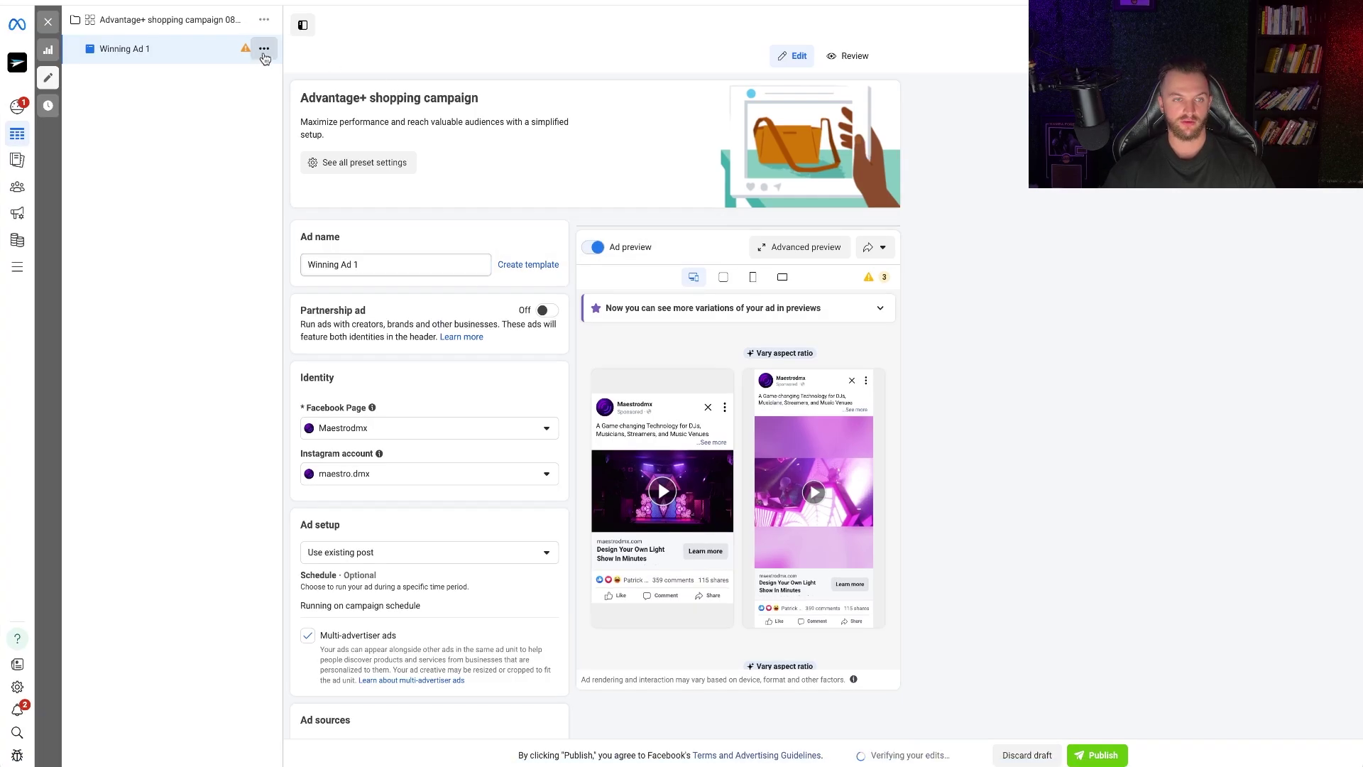
Quick duplicate Winning Ad 1 within the Advantage+ shopping campaign and name the copy Winning Ad 2.
left_click(264, 48)
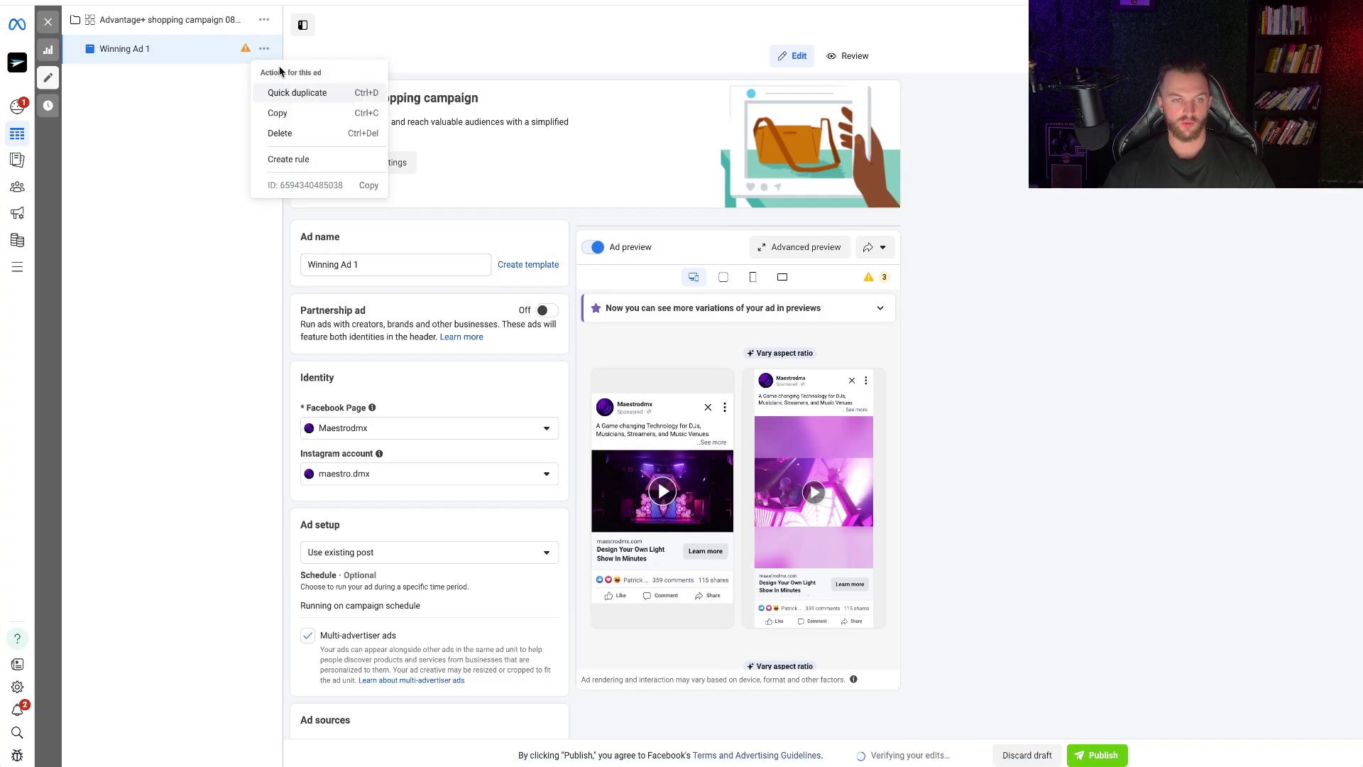
left_click(297, 93)
left_click(398, 264)
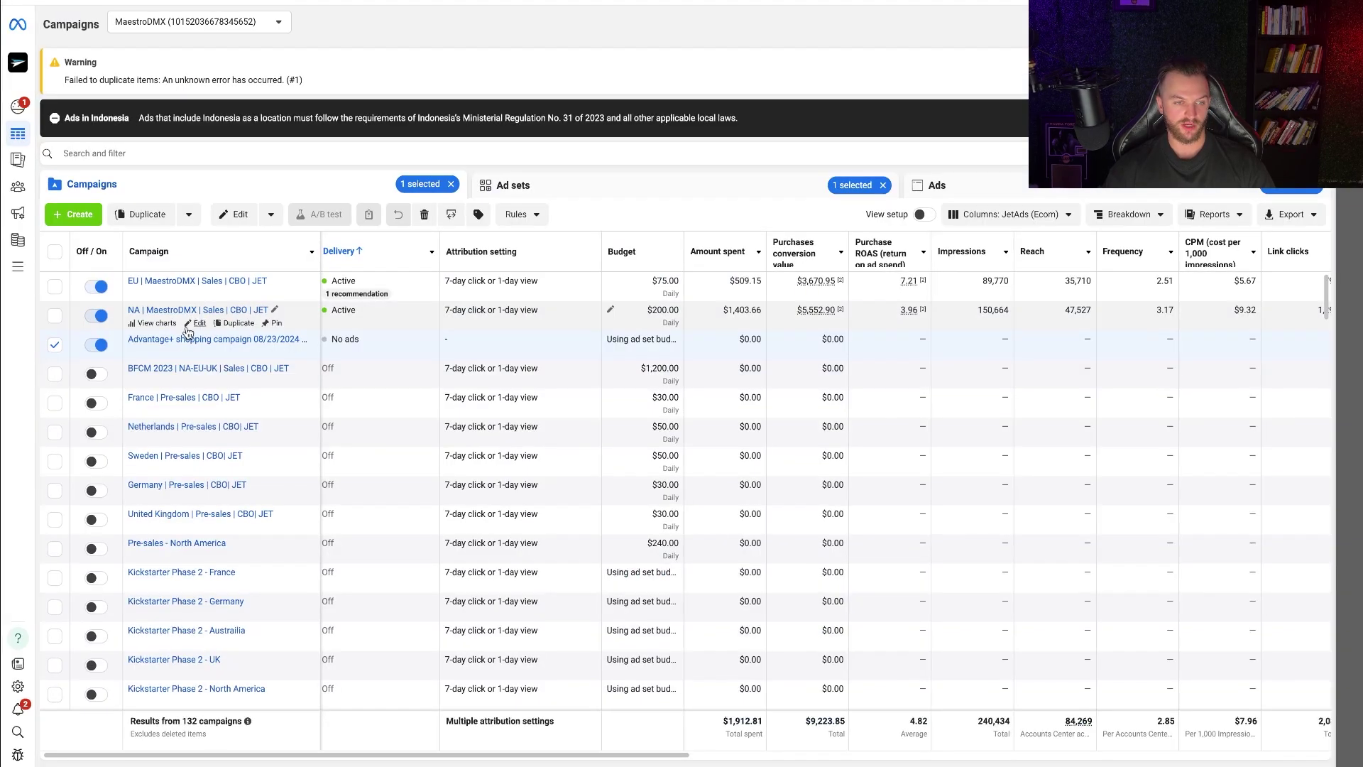
Open the ad product shot 1b - no 25% off for editing from ad set MAIN001 of the NA MaestroDMX sales campaign.
left_click(191, 310)
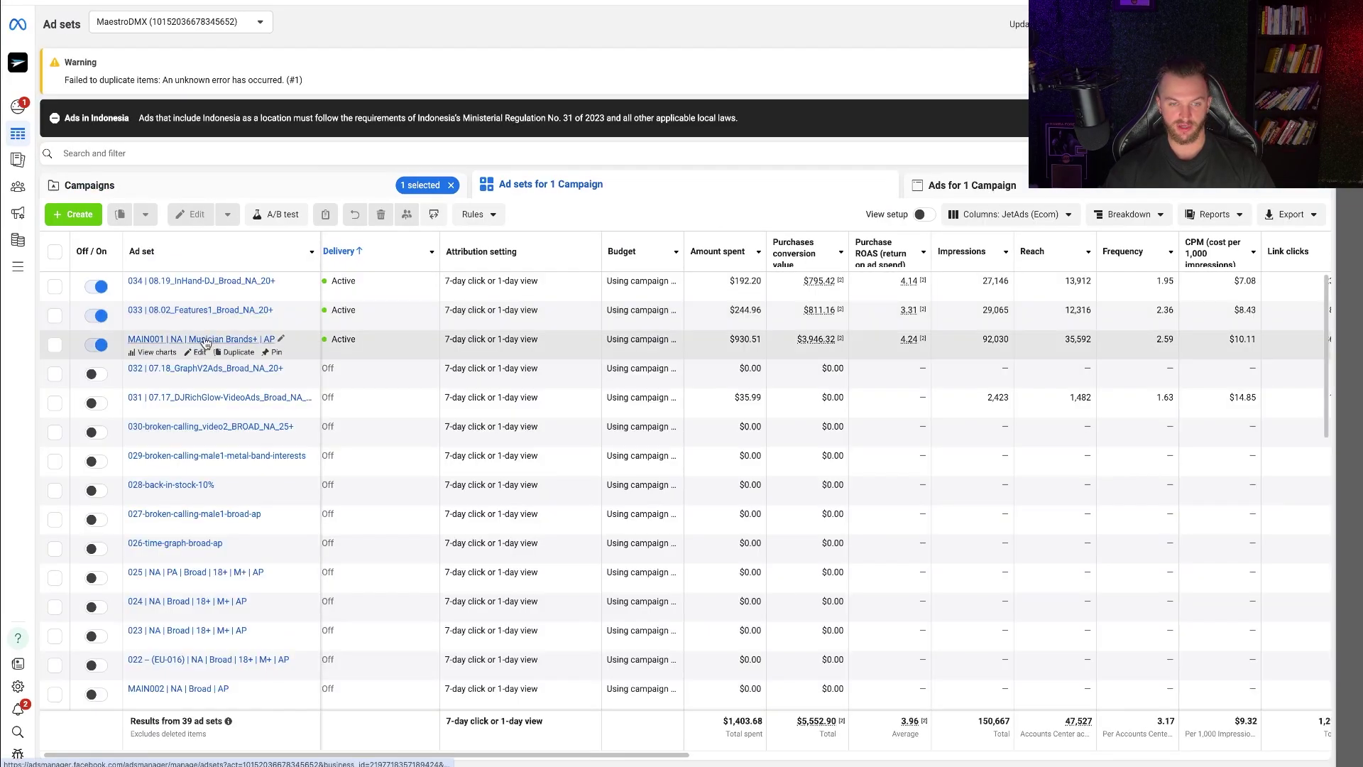
left_click(203, 340)
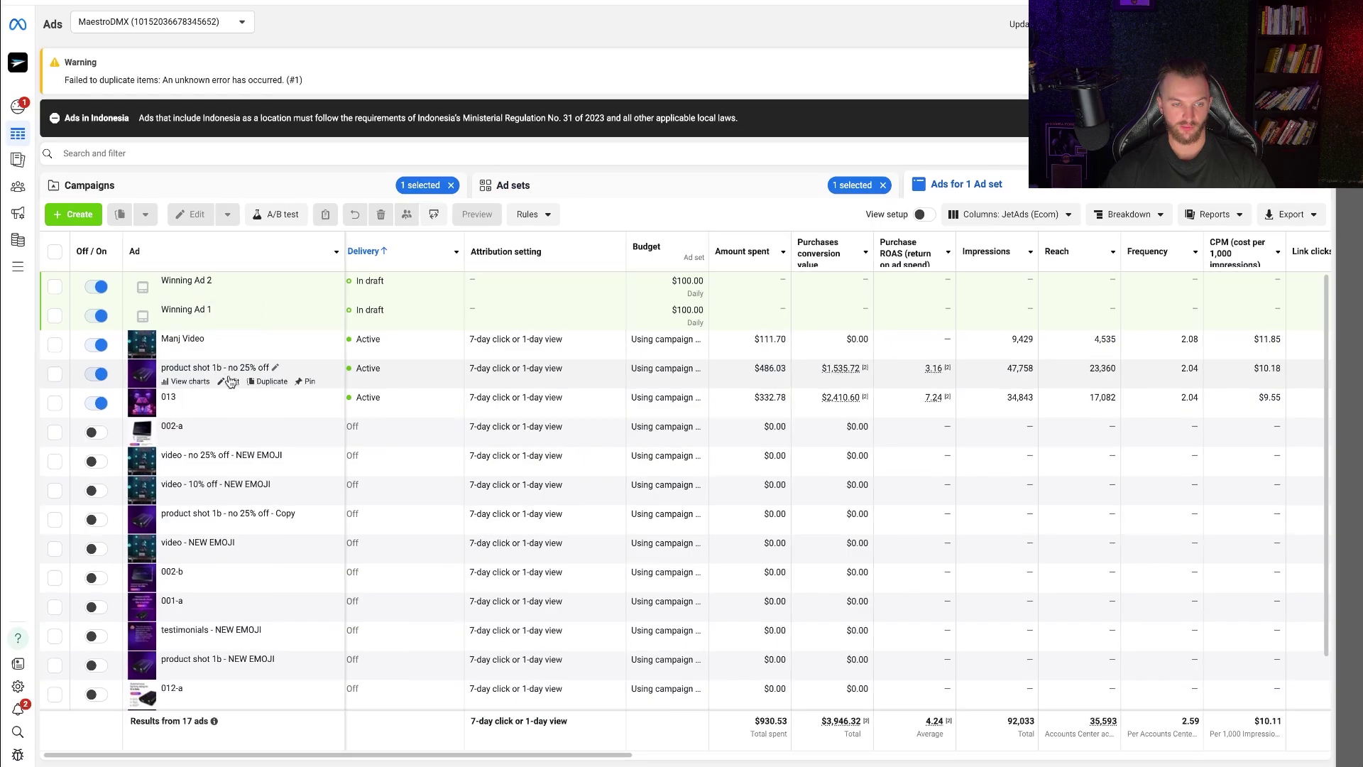
left_click(234, 383)
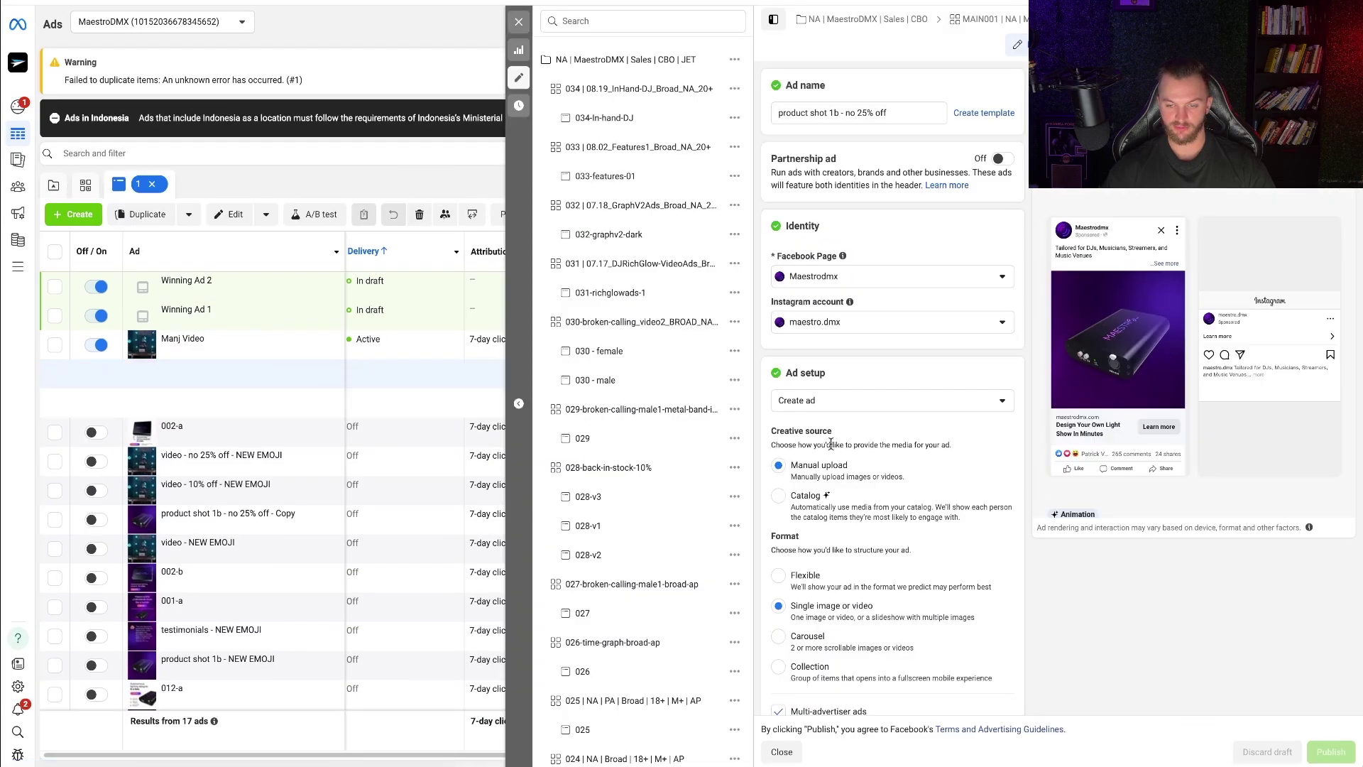
Switch the product shot ad's setup to Use existing post and copy the Facebook post ID from its ad creative.
scroll(833, 449, "down", 3)
scroll(833, 448, "up", 2)
left_click(829, 192)
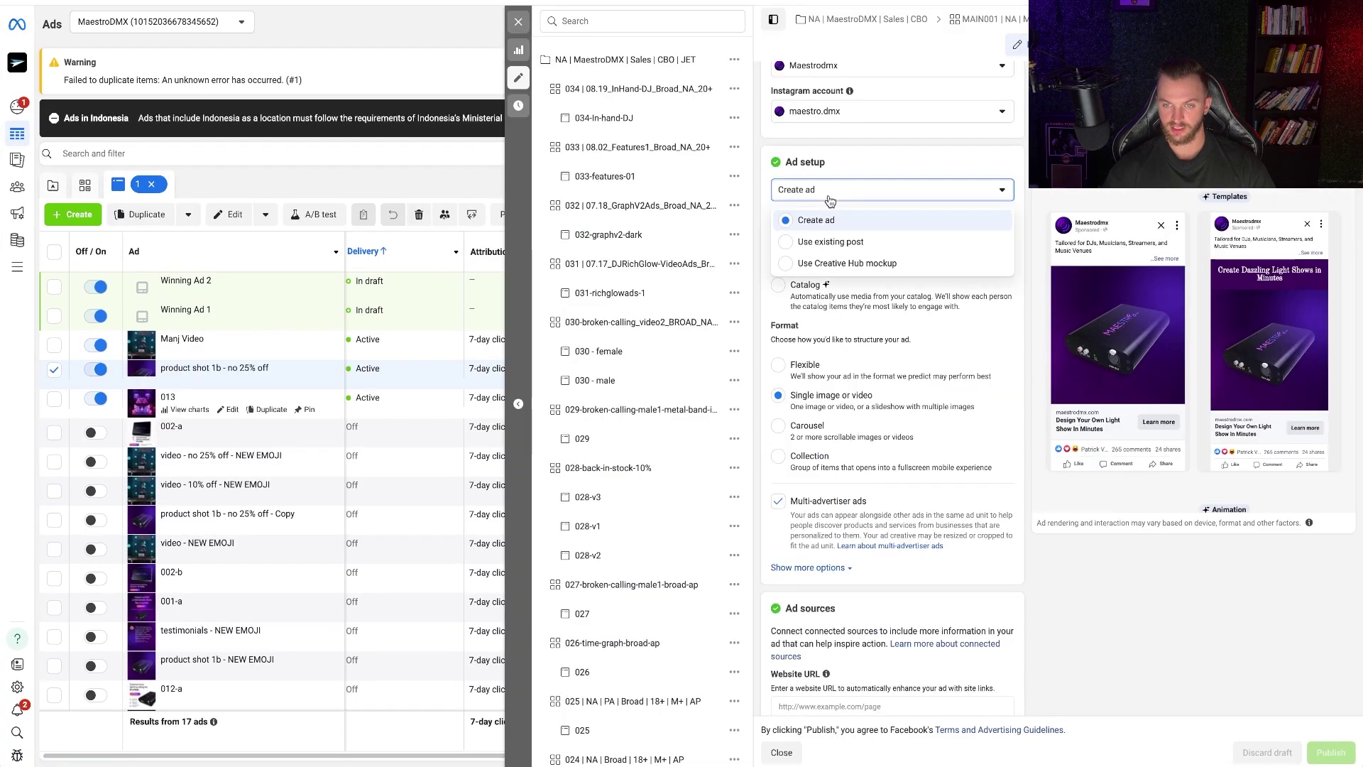
left_click(831, 242)
scroll(841, 497, "down", 2)
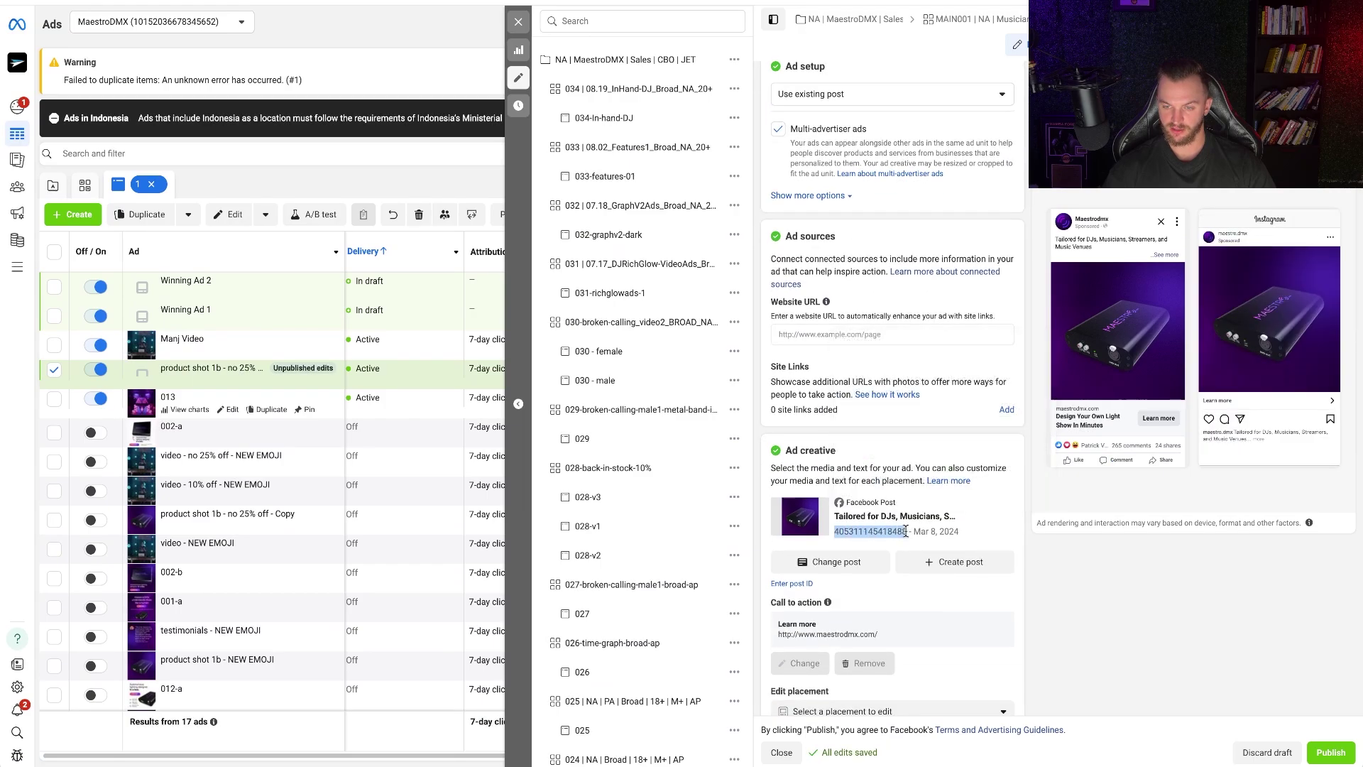
Leave the product shot ad, return to the campaigns list and open Winning Ad 2 in the Advantage+ shopping campaign for editing.
left_click(519, 23)
left_click(240, 184)
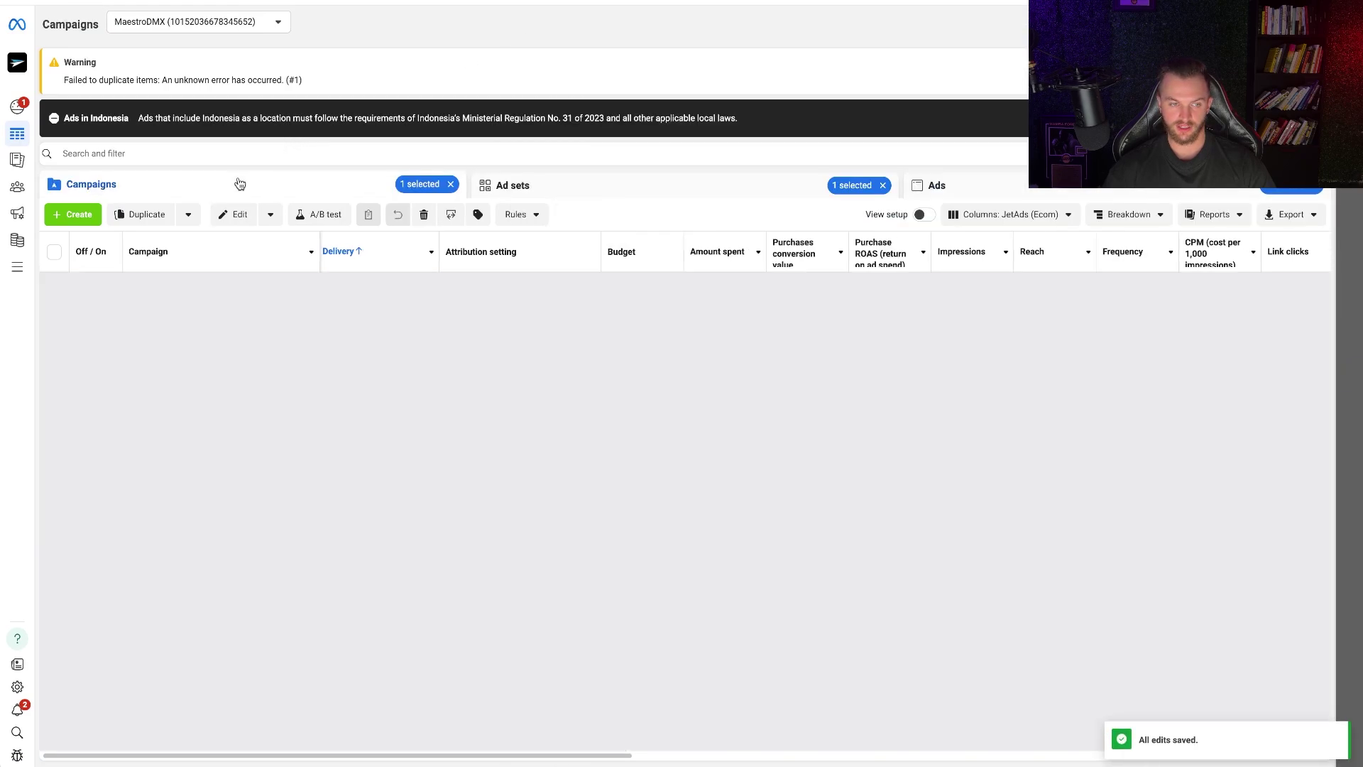
left_click(211, 338)
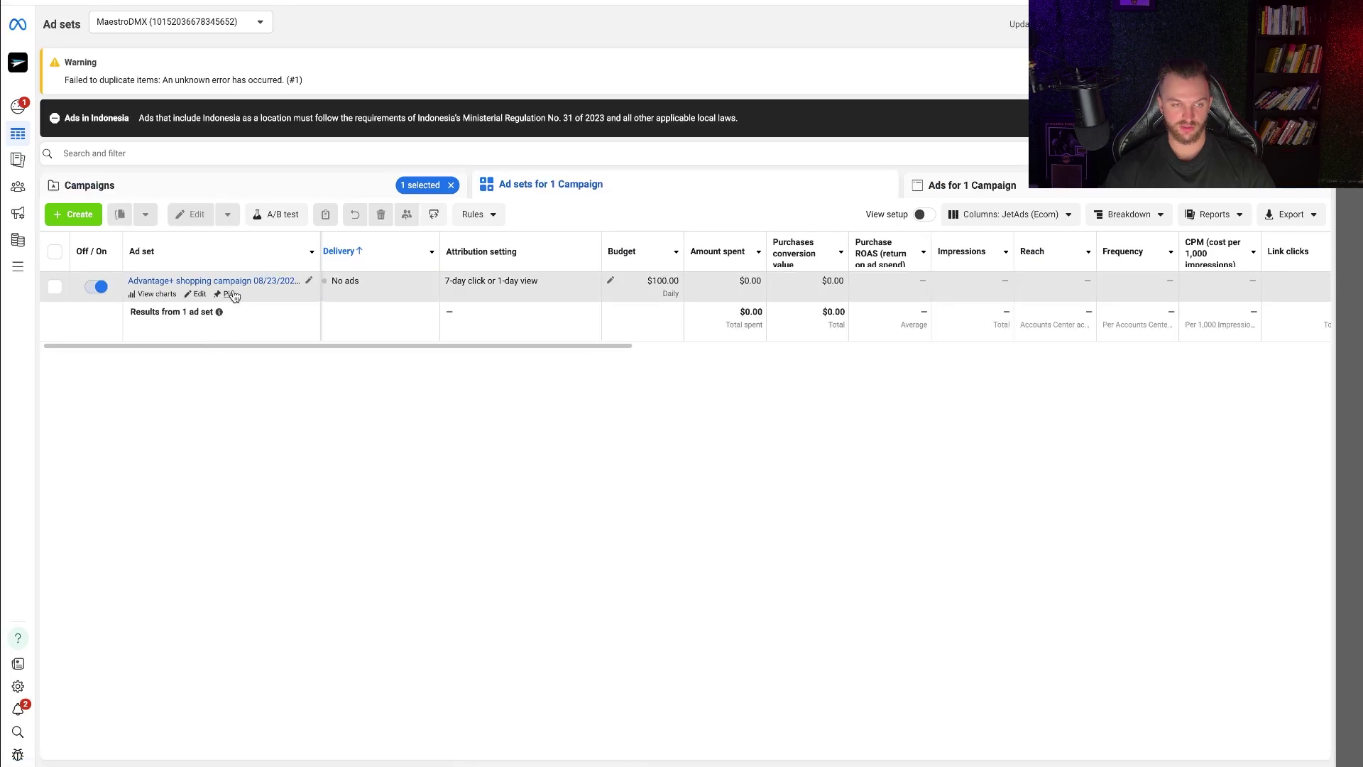
left_click(215, 282)
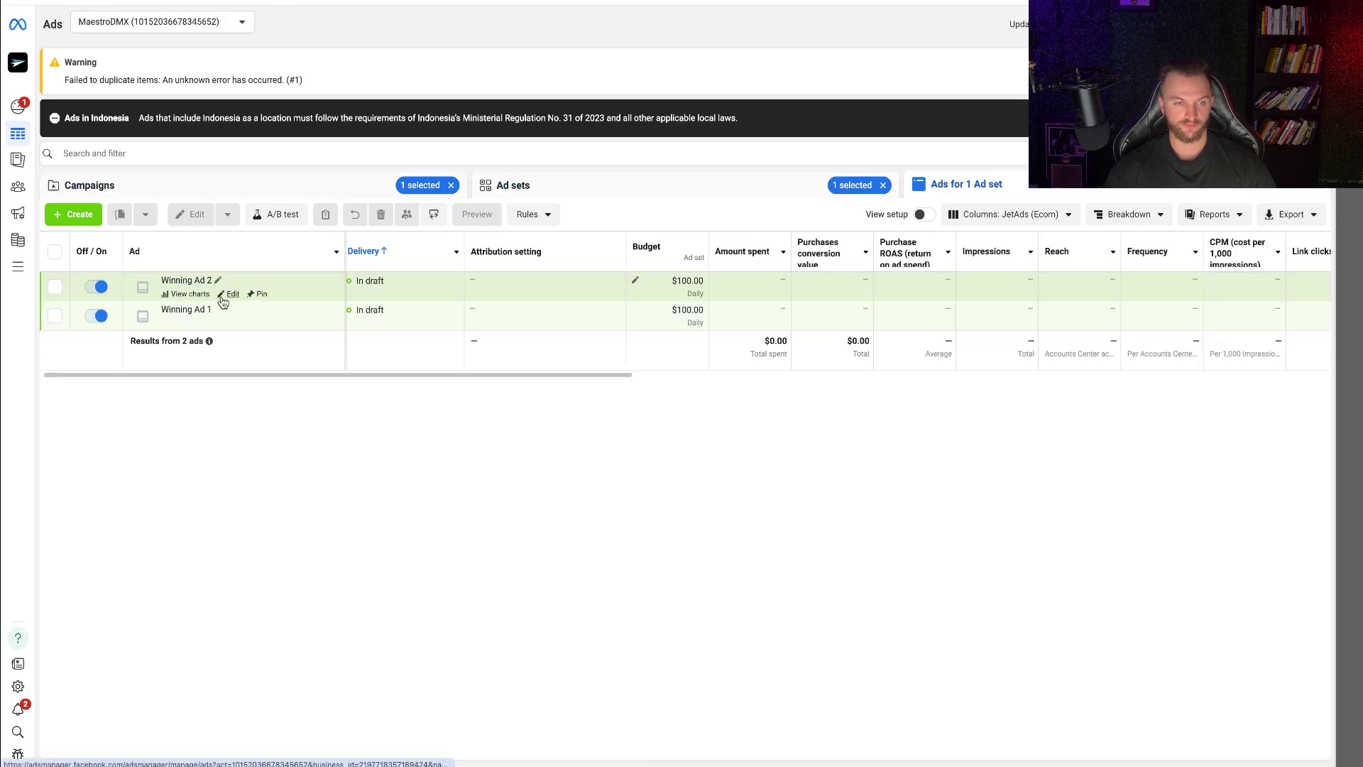
left_click(223, 300)
Replace Winning Ad 2's Facebook post by applying the copied post ID in its ad creative, and close the editor.
scroll(426, 426, "down", 7)
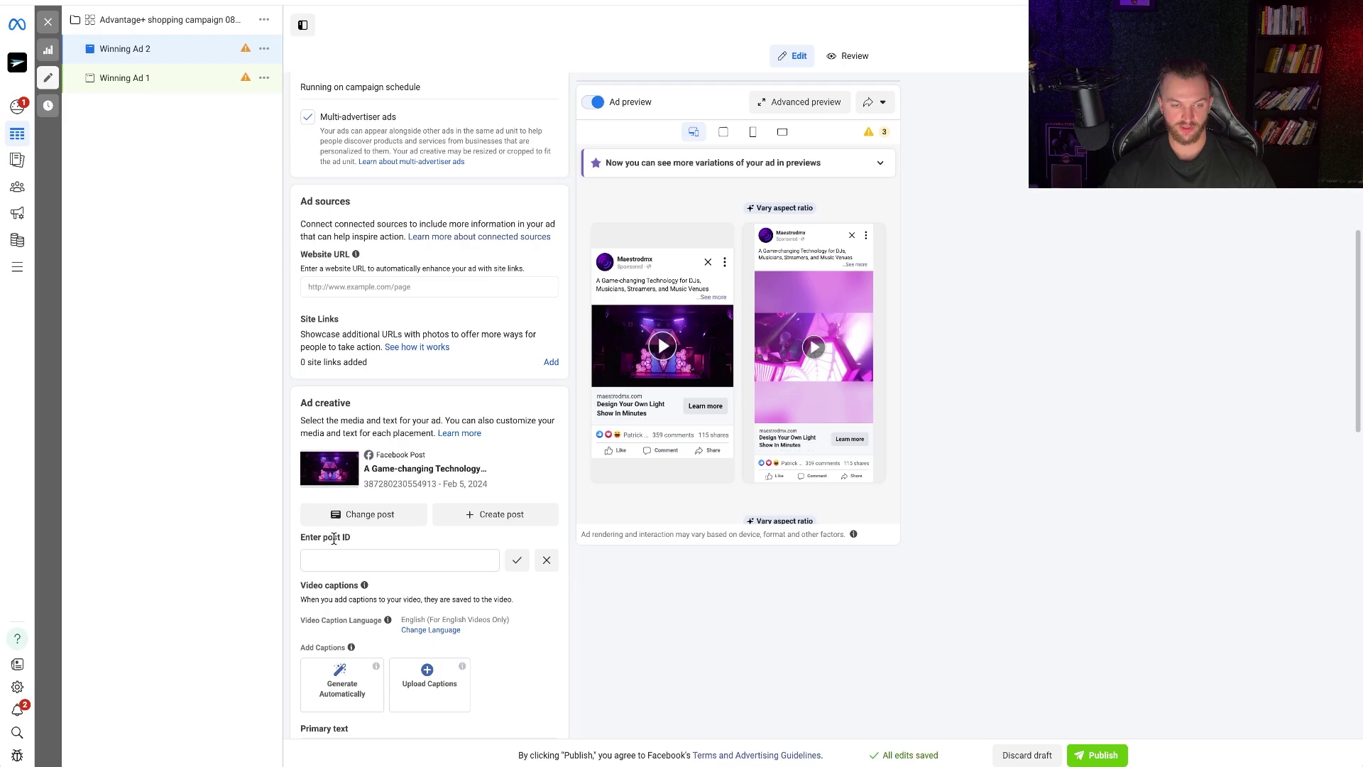
left_click(517, 561)
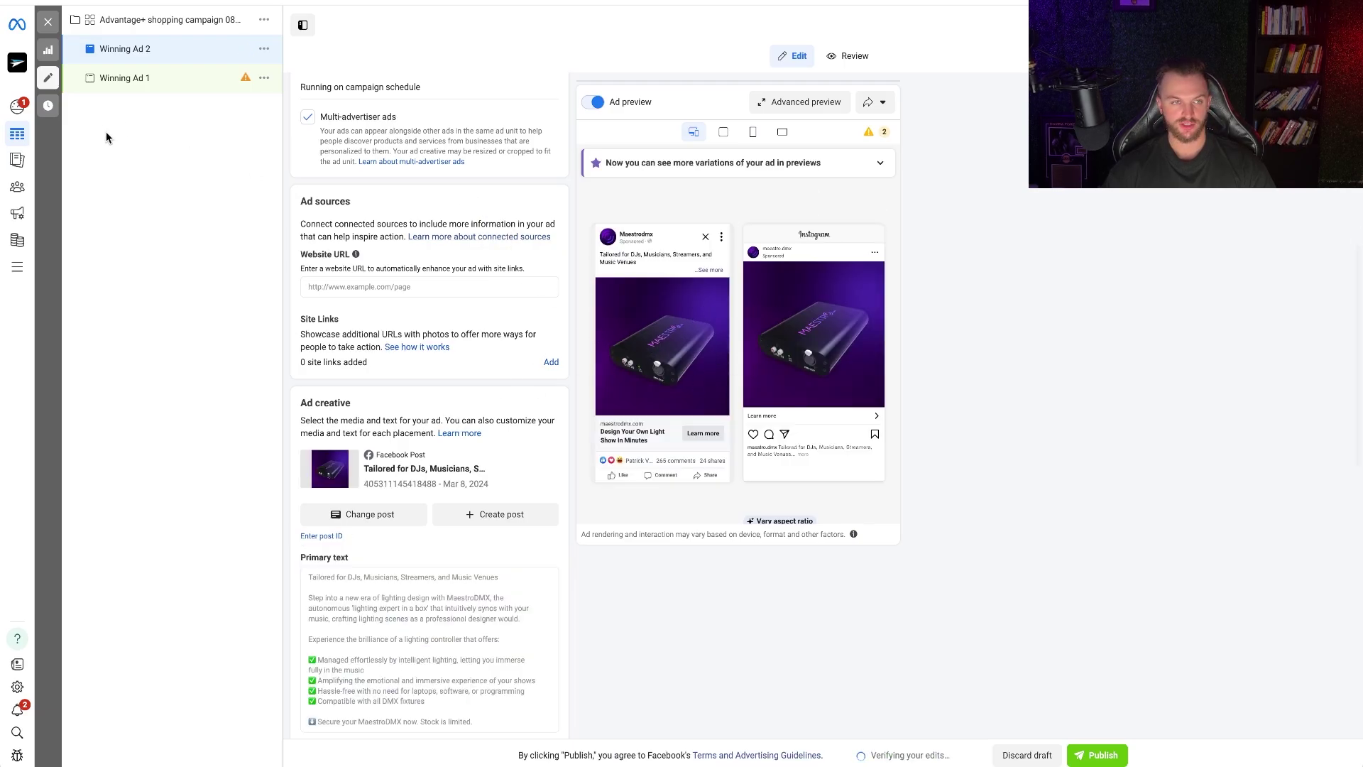
left_click(49, 22)
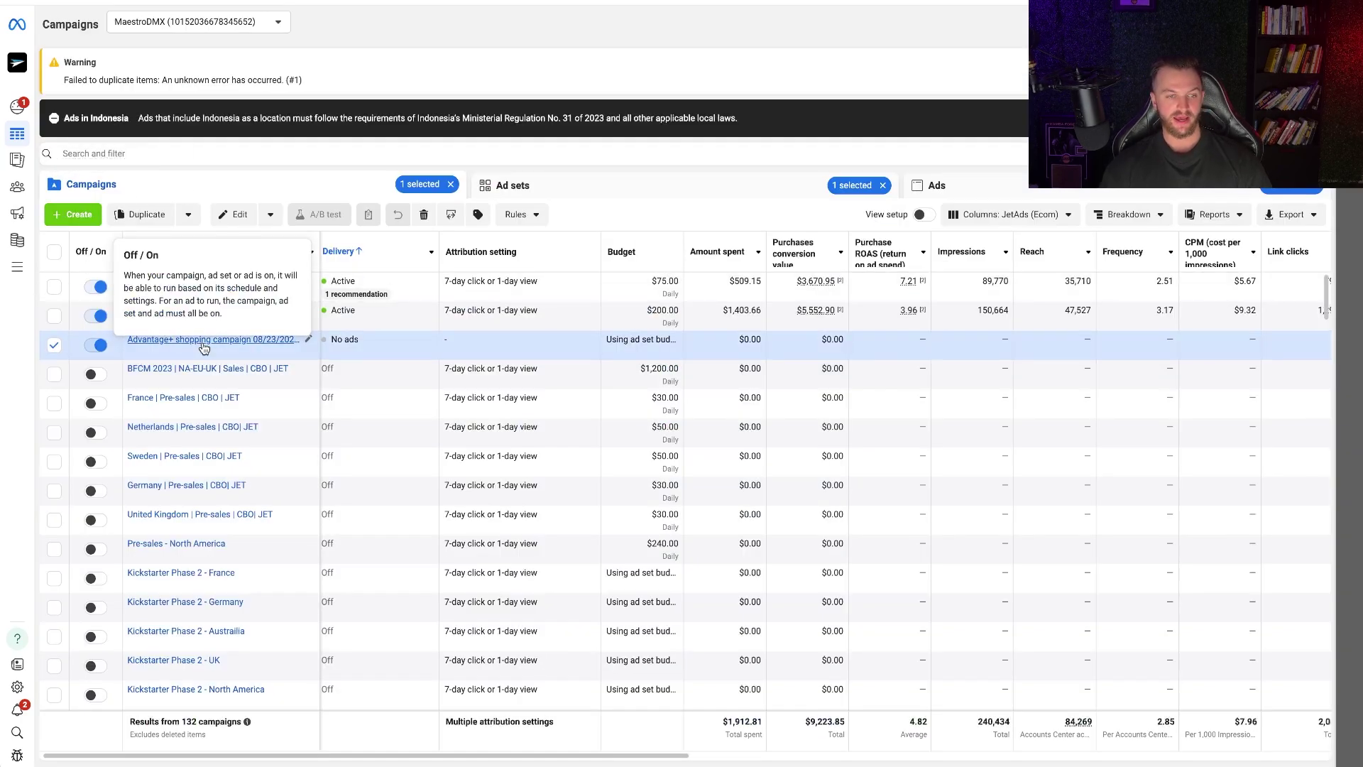
Open the ads of the NA campaign, publish the drafts Winning Ad 1 and Winning Ad 2, and deselect the campaign.
mouse_move(219, 286)
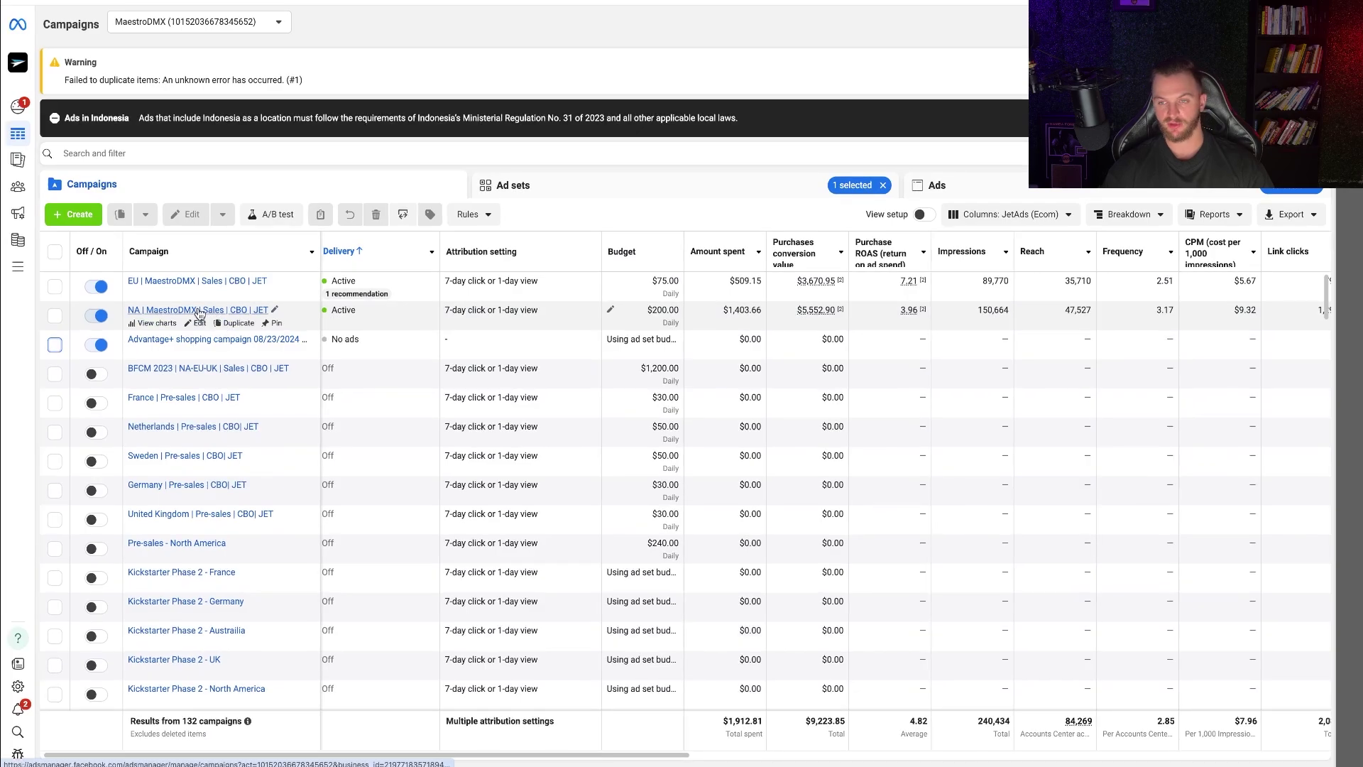
left_click(198, 311)
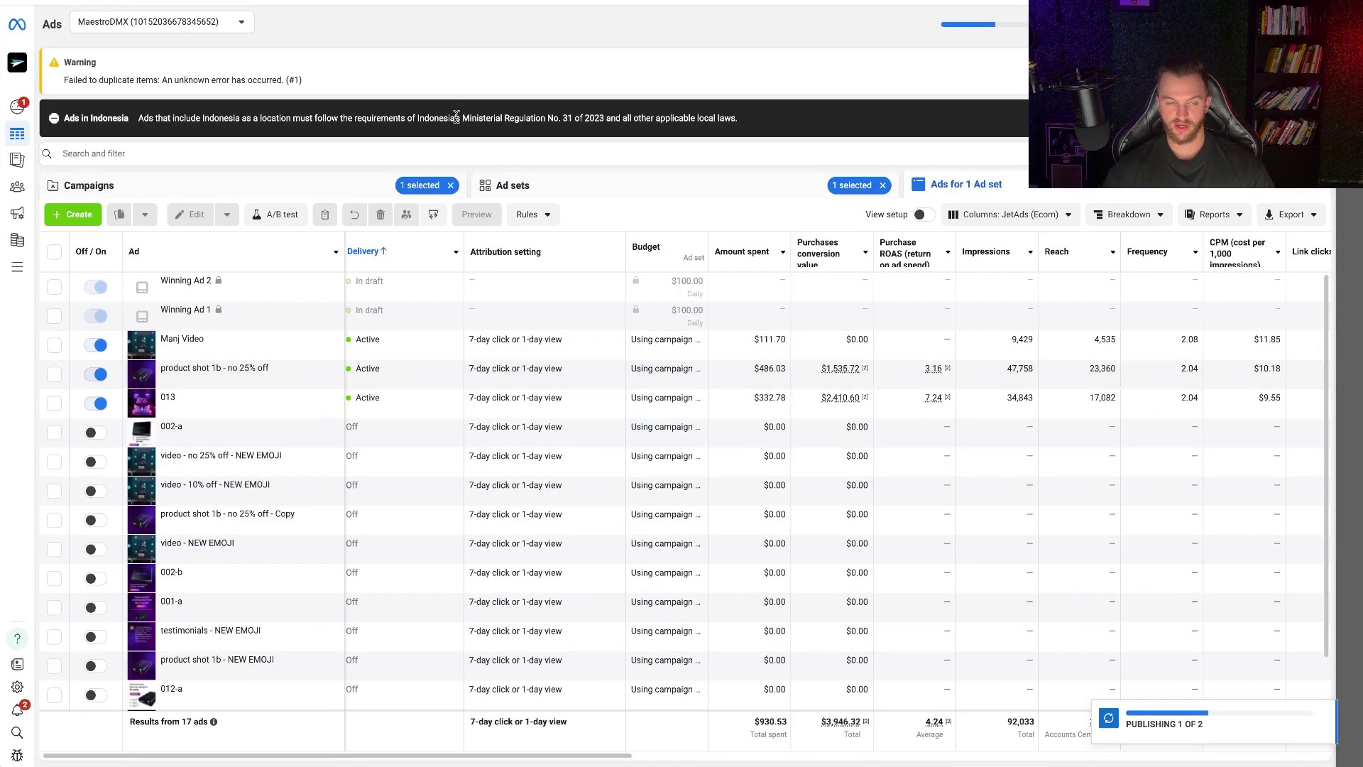
left_click(60, 318)
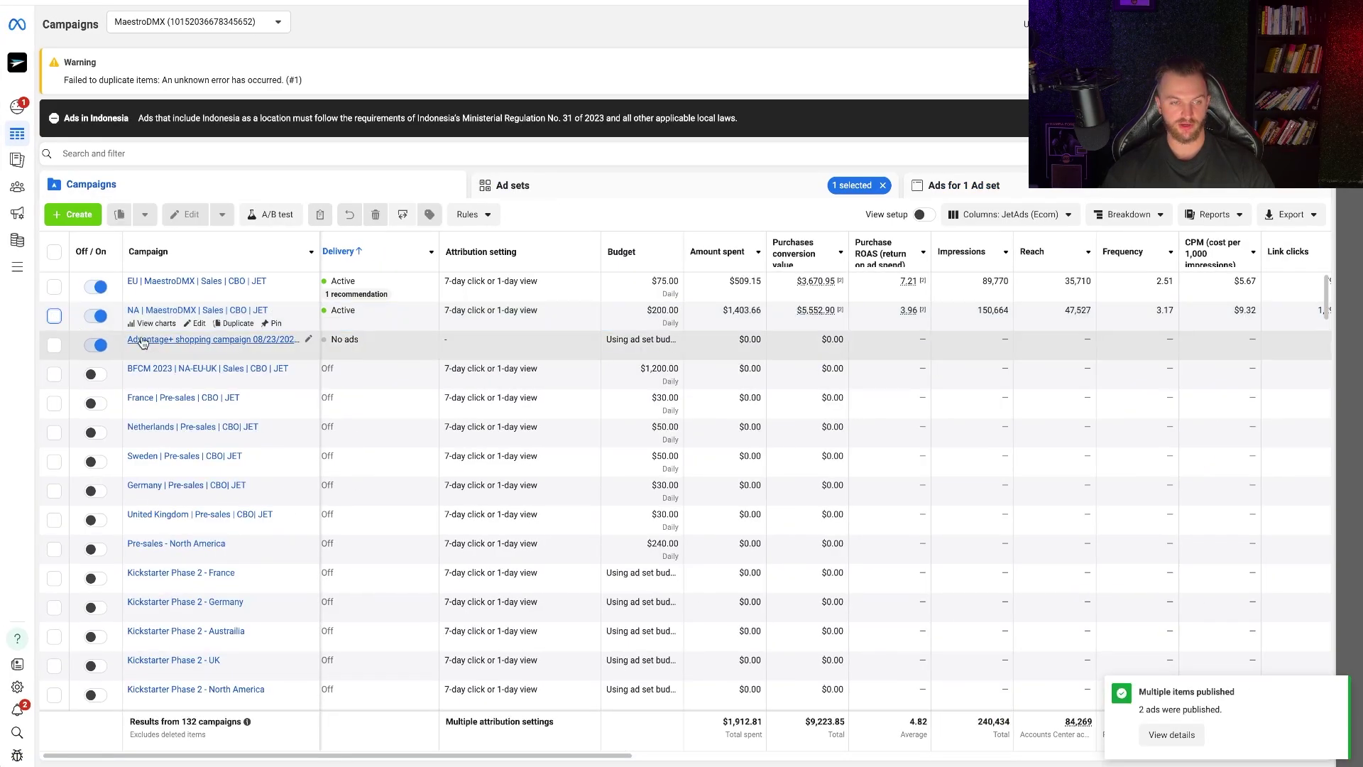
Check the Advantage+ shopping campaign's ad set and ads for the published winning ads, and return to the campaigns list.
left_click(205, 341)
left_click(223, 283)
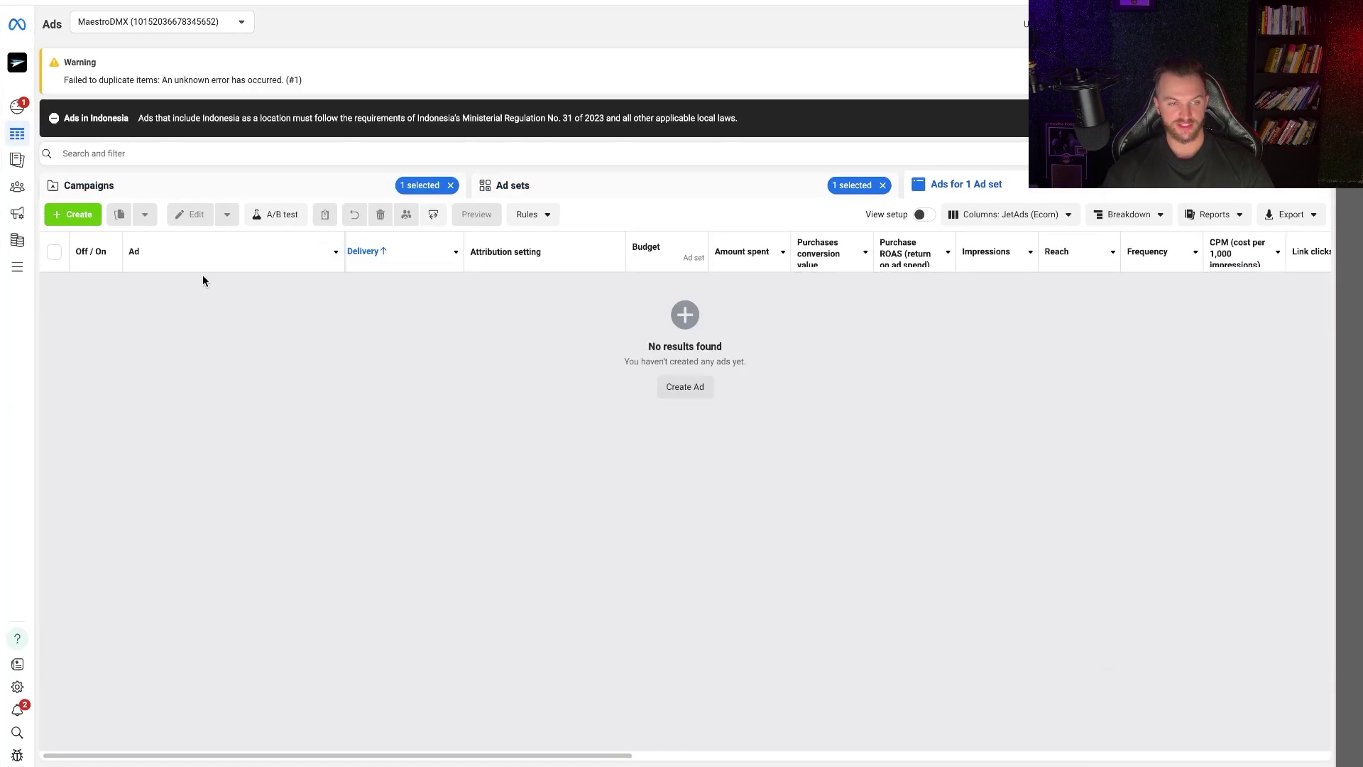
left_click(587, 186)
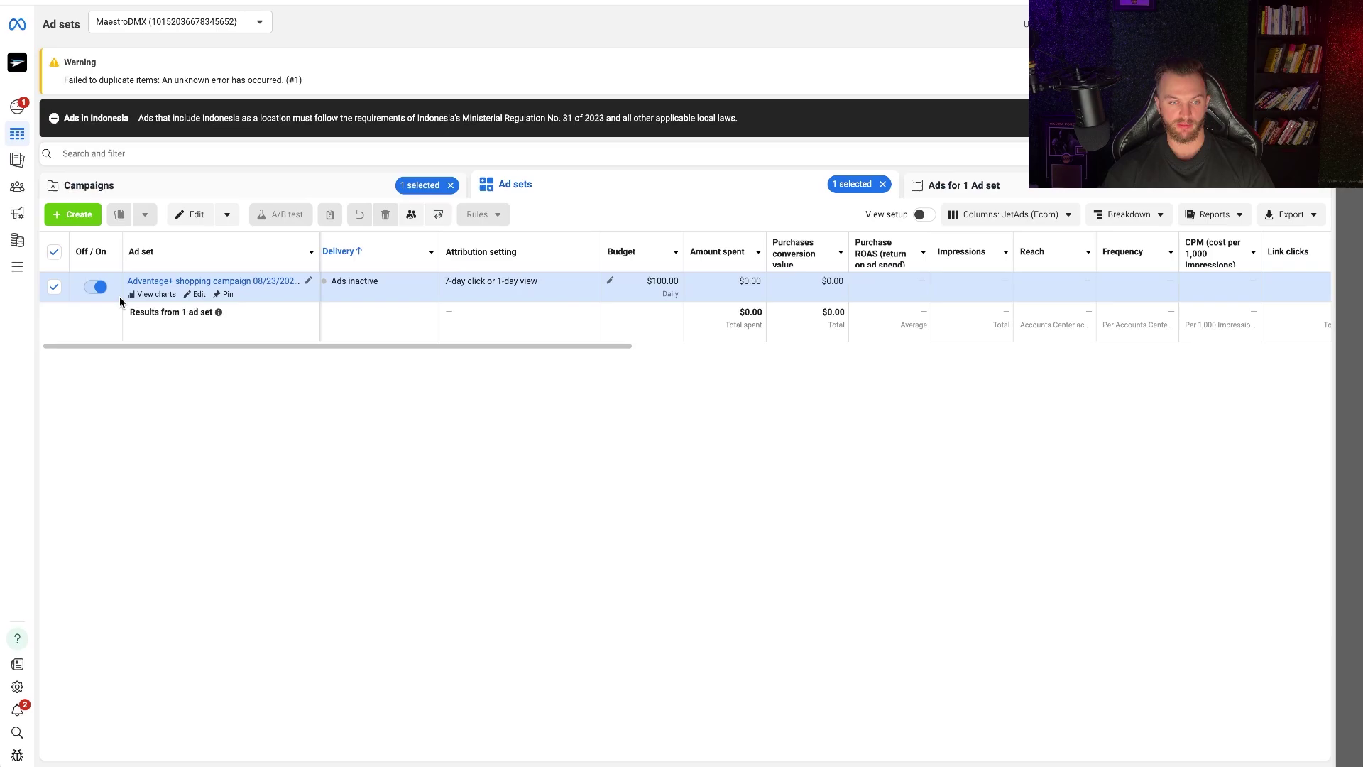
left_click(147, 282)
left_click(515, 185)
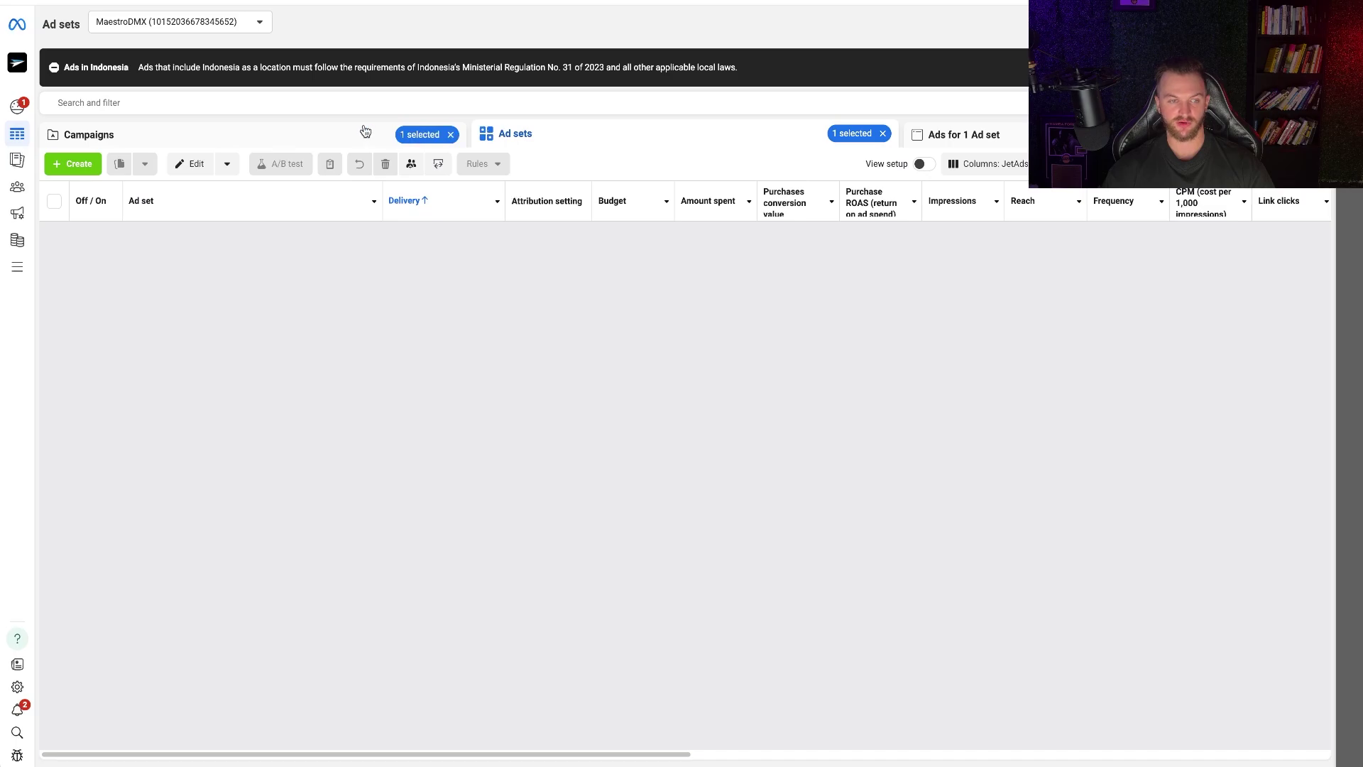
left_click(364, 131)
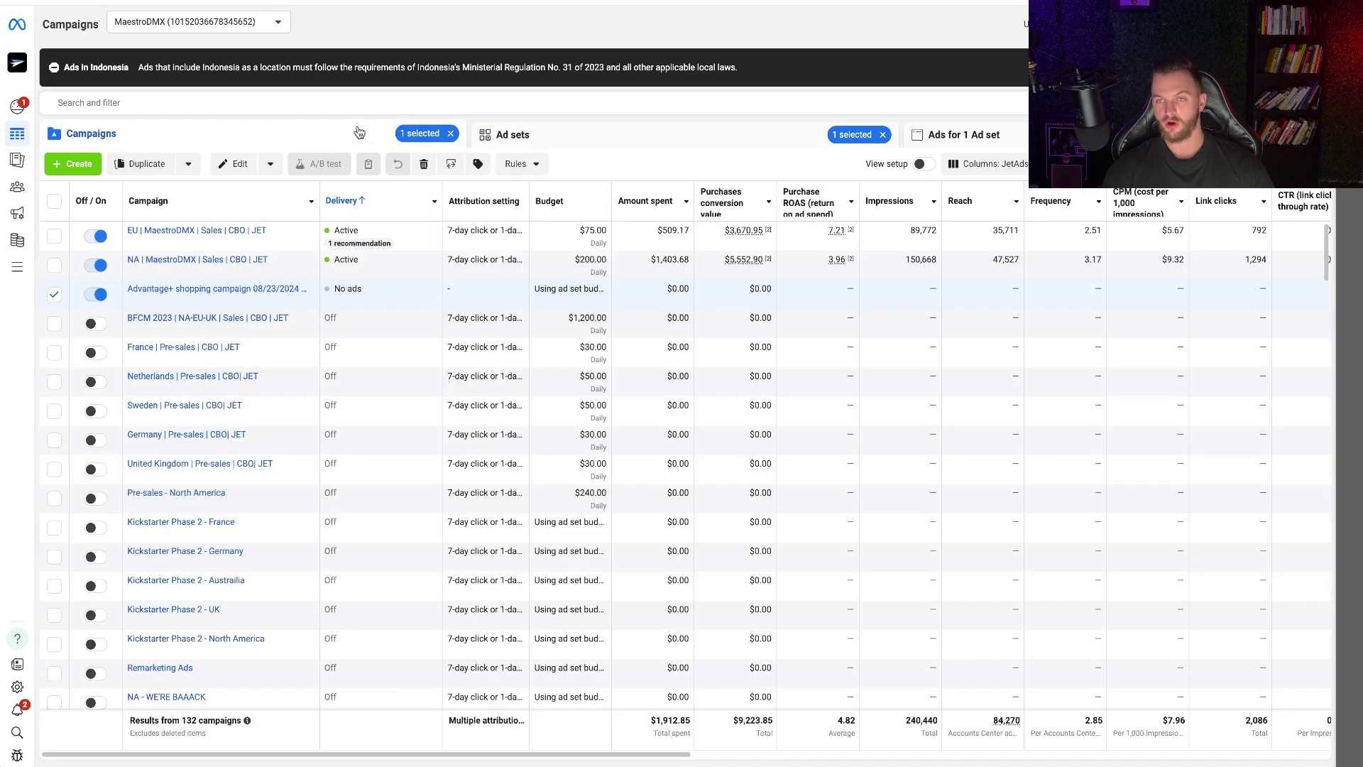